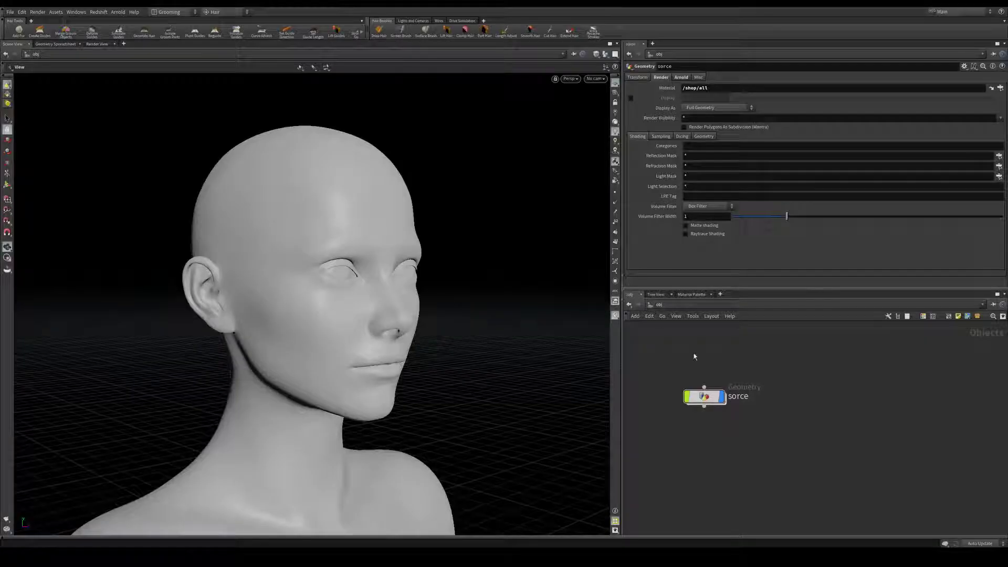
# - Enter the head geometry and switch the viewport to Wire Shaded
pyautogui.doubleClick(704, 397)
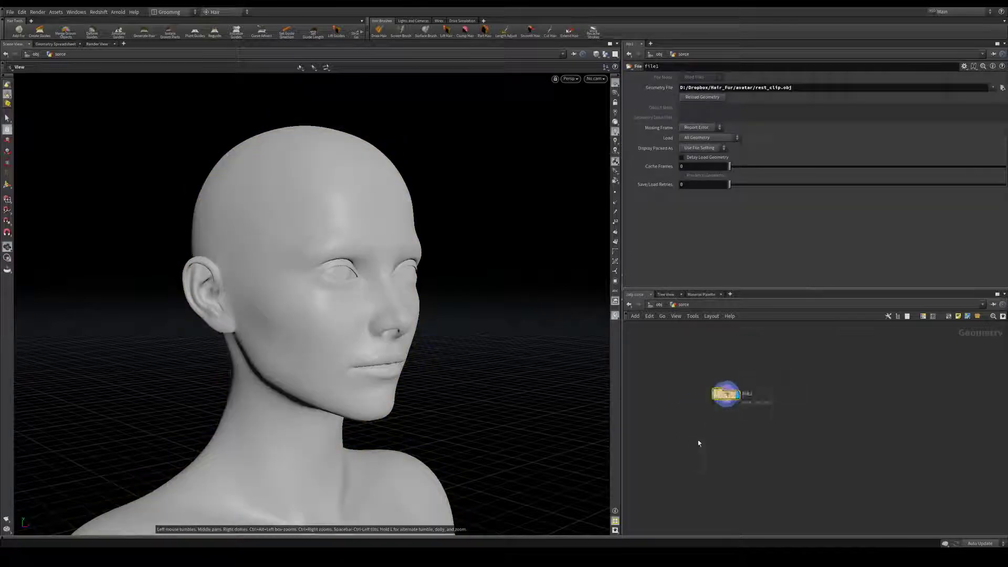
pyautogui.click(596, 54)
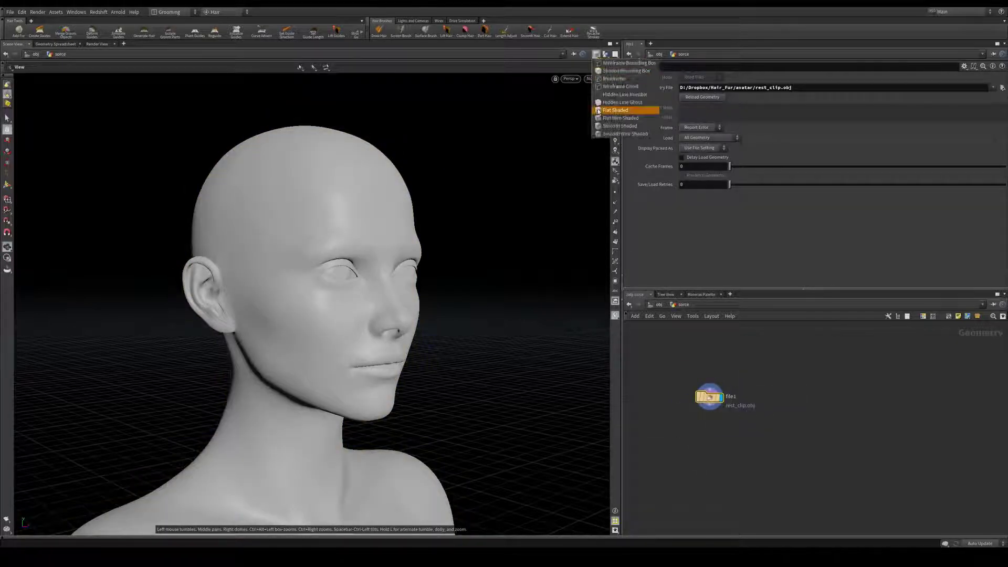
pyautogui.click(625, 113)
pyautogui.moveTo(499, 271); pyautogui.dragTo(333, 274)
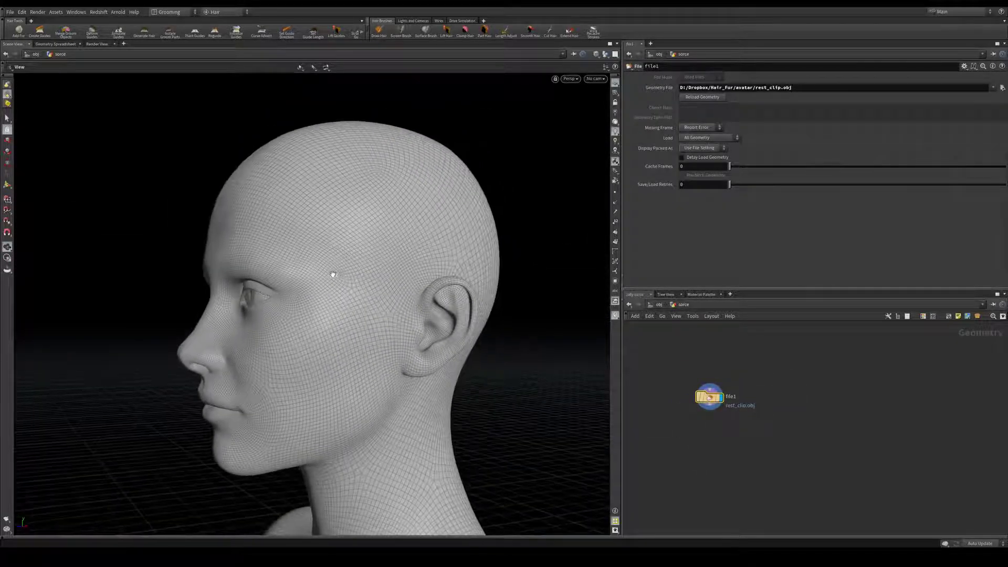
pyautogui.scroll(2, 332, 274)
# - Add a Paint node, paint1, under file1 and set its display flag
pyautogui.press('Tab')
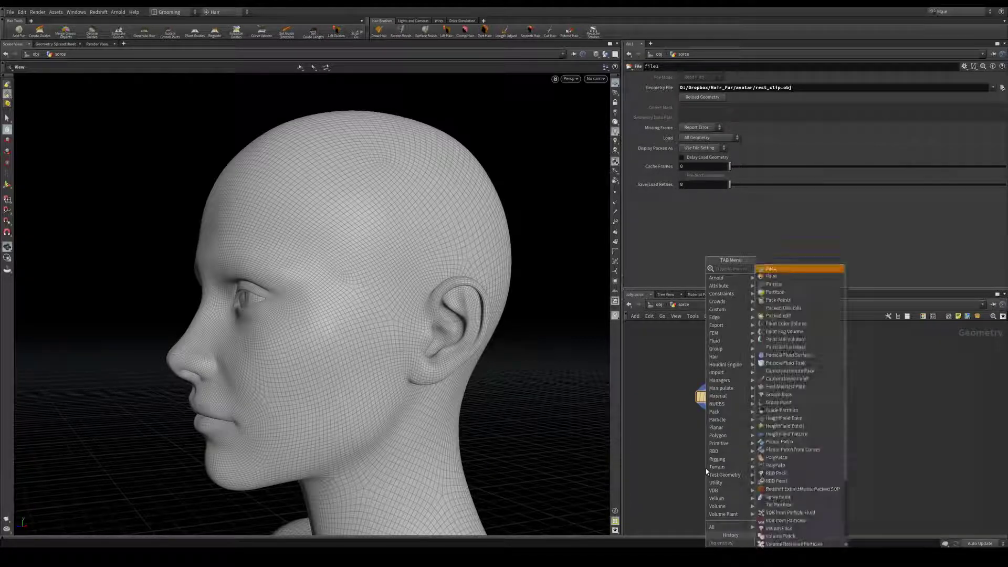
pyautogui.write('pa')
pyautogui.click(794, 281)
pyautogui.click(725, 440)
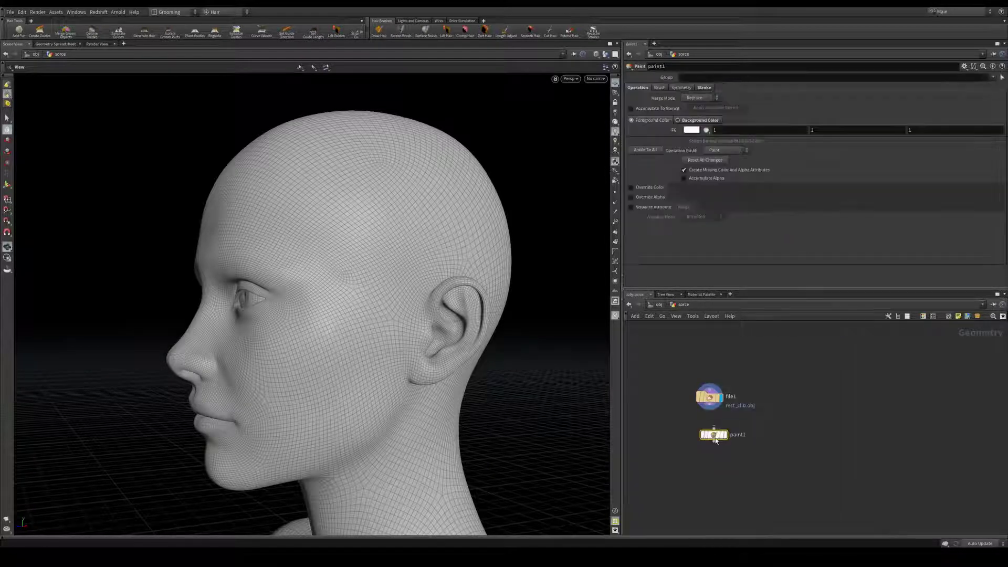
pyautogui.moveTo(727, 439); pyautogui.dragTo(723, 431)
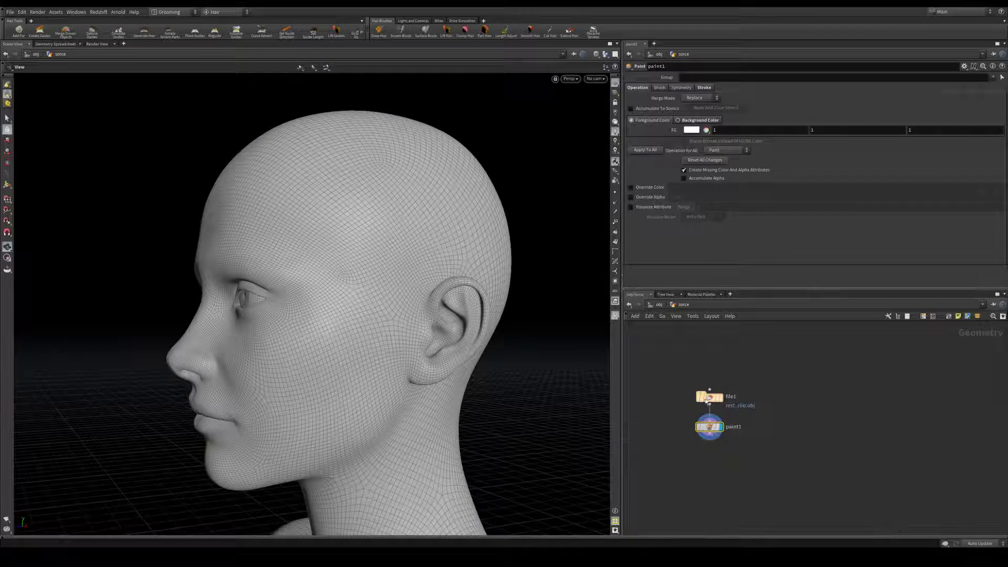
# - Set the paint foreground colour to black and activate painting on the head
pyautogui.click(692, 132)
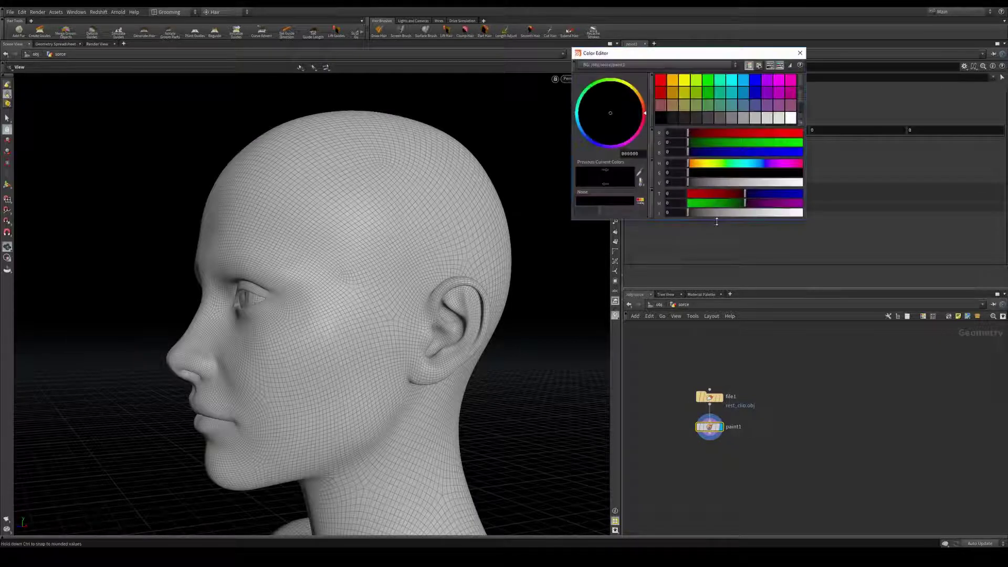
pyautogui.click(800, 54)
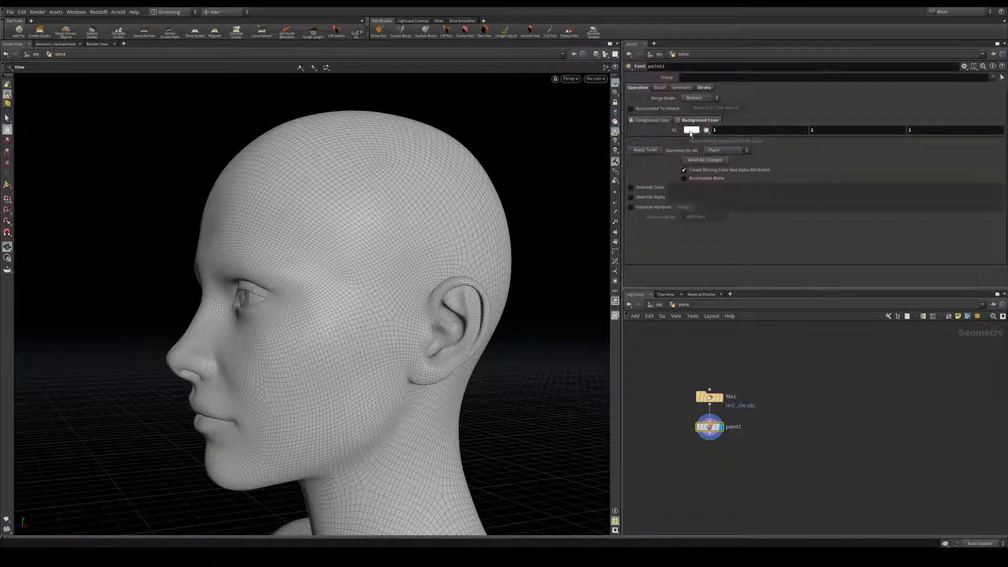
pyautogui.click(691, 131)
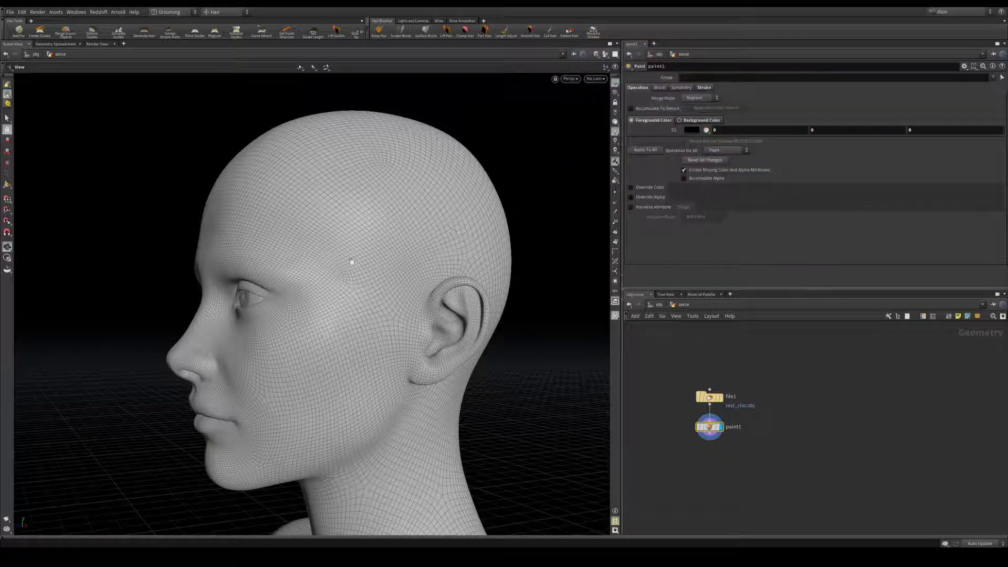
pyautogui.click(9, 187)
pyautogui.scroll(2, 360, 282)
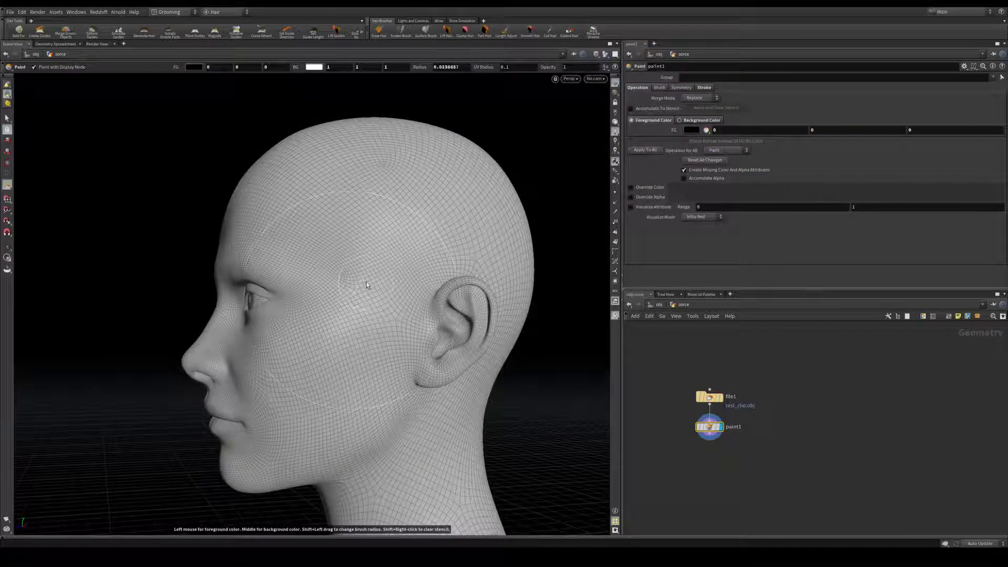
# - Undo a test mark, then paint the black hairline from temple and forehead toward the ear
pyautogui.scroll(2, 375, 264)
pyautogui.moveTo(381, 249)
pyautogui.mouseDown()
pyautogui.moveTo(420, 280)
pyautogui.moveTo(374, 299)
pyautogui.mouseUp()
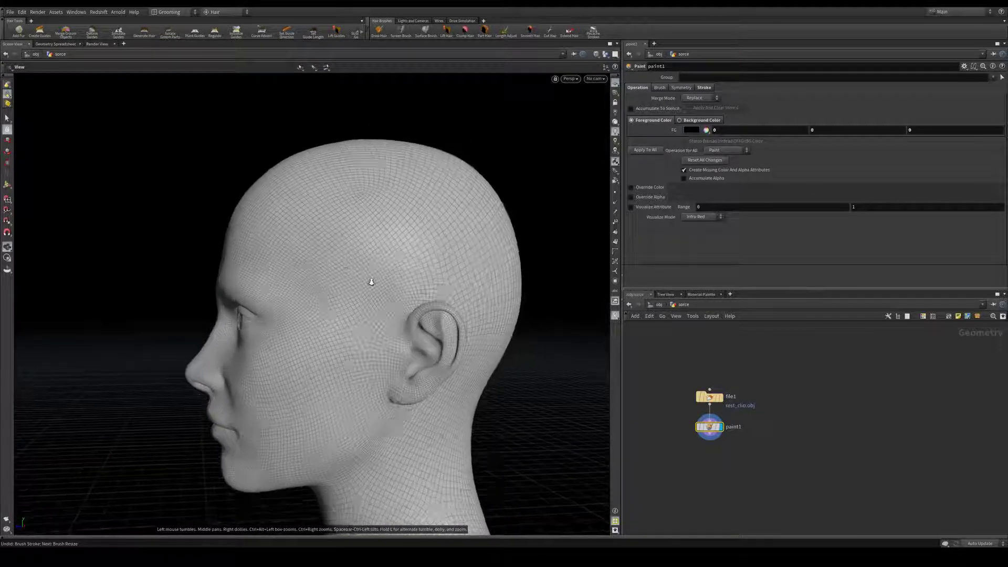
pyautogui.hotkey('ctrl', 'z')
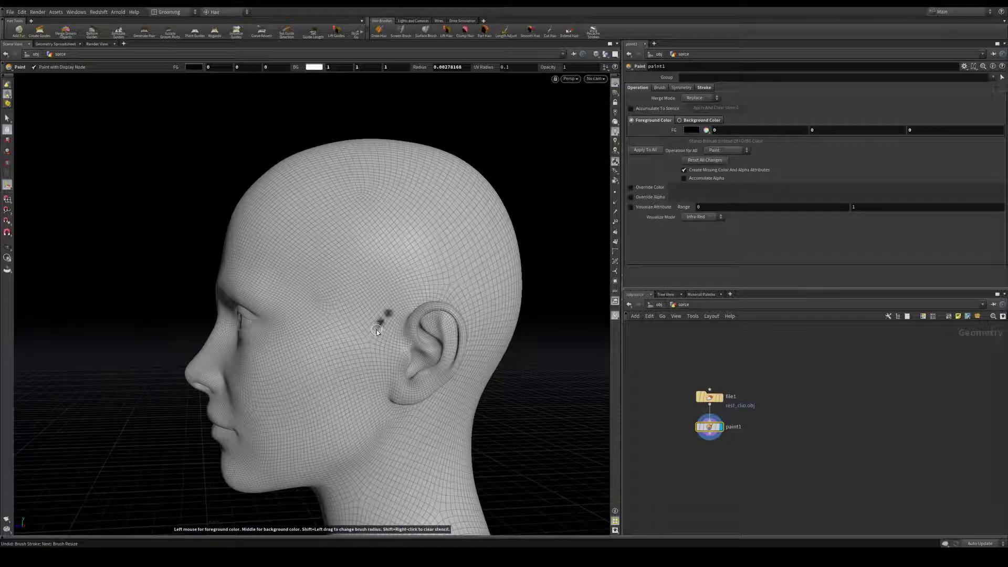
pyautogui.moveTo(366, 331); pyautogui.dragTo(354, 294)
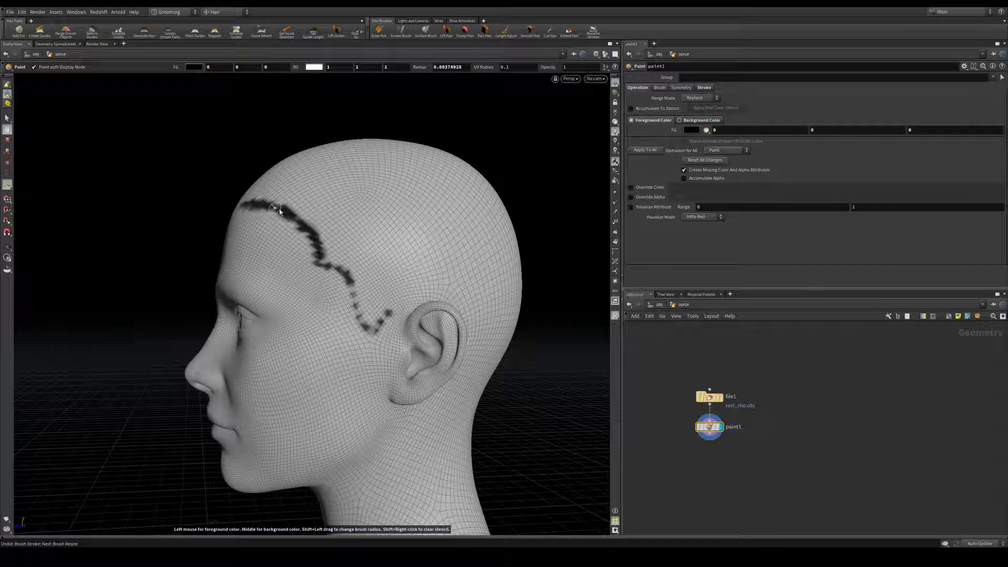
pyautogui.moveTo(279, 211); pyautogui.dragTo(324, 268)
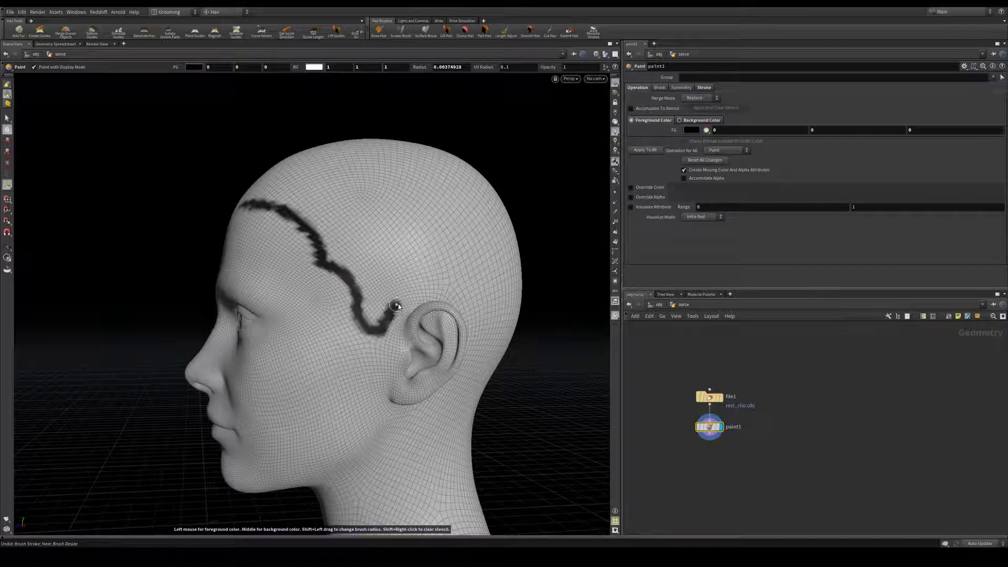
# - Check the stroke from another angle and continue the hairline behind the ear
pyautogui.press('Escape')
pyautogui.moveTo(422, 294)
pyautogui.mouseDown()
pyautogui.moveTo(182, 189)
pyautogui.moveTo(372, 267)
pyautogui.moveTo(440, 305)
pyautogui.moveTo(459, 344)
pyautogui.mouseUp()
pyautogui.press('Return')
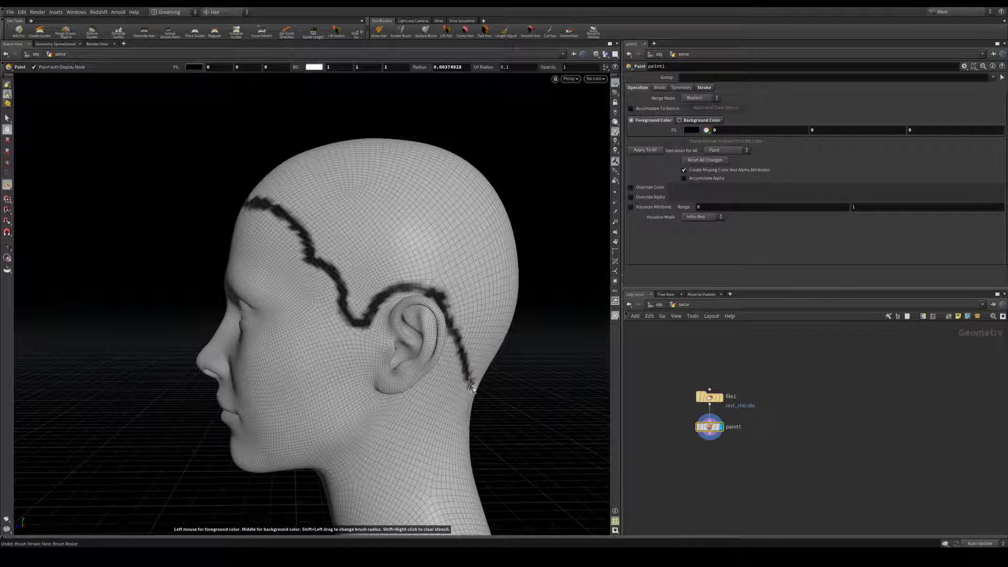
pyautogui.moveTo(473, 388); pyautogui.dragTo(424, 357)
pyautogui.scroll(2, 385, 296)
pyautogui.moveTo(370, 300)
pyautogui.mouseDown()
pyautogui.moveTo(384, 295)
pyautogui.moveTo(484, 387)
pyautogui.moveTo(294, 239)
pyautogui.moveTo(417, 241)
pyautogui.moveTo(367, 225)
pyautogui.moveTo(309, 297)
pyautogui.moveTo(429, 287)
pyautogui.moveTo(405, 252)
pyautogui.moveTo(417, 274)
pyautogui.moveTo(393, 394)
pyautogui.moveTo(461, 302)
pyautogui.moveTo(427, 354)
pyautogui.moveTo(535, 261)
pyautogui.moveTo(427, 299)
pyautogui.moveTo(360, 288)
pyautogui.moveTo(469, 306)
pyautogui.mouseUp()
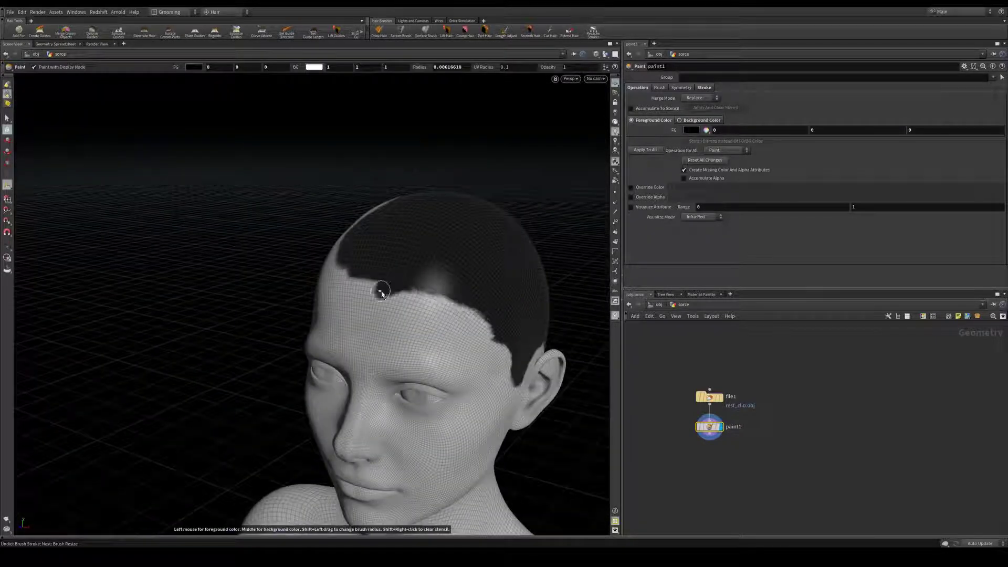
# - Fill the scalp black over the crown and sides, working back toward the ear
pyautogui.moveTo(381, 293)
pyautogui.mouseDown()
pyautogui.moveTo(412, 282)
pyautogui.moveTo(295, 281)
pyautogui.moveTo(344, 286)
pyautogui.moveTo(341, 328)
pyautogui.moveTo(399, 351)
pyautogui.mouseUp()
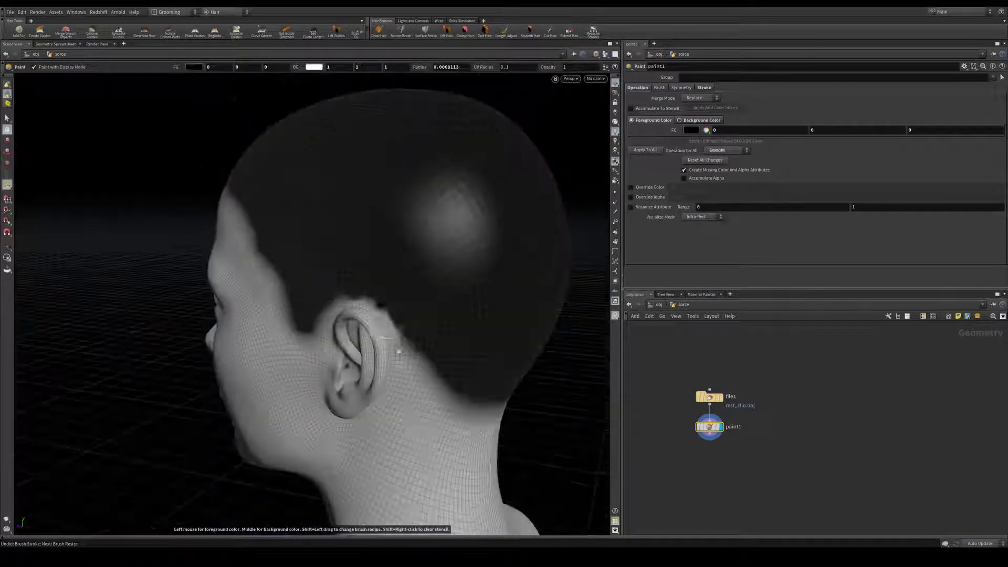
pyautogui.moveTo(468, 405)
pyautogui.mouseDown()
pyautogui.moveTo(407, 315)
pyautogui.moveTo(410, 285)
pyautogui.moveTo(439, 268)
pyautogui.moveTo(330, 288)
pyautogui.moveTo(383, 285)
pyautogui.moveTo(367, 272)
pyautogui.mouseUp()
pyautogui.press('Return')
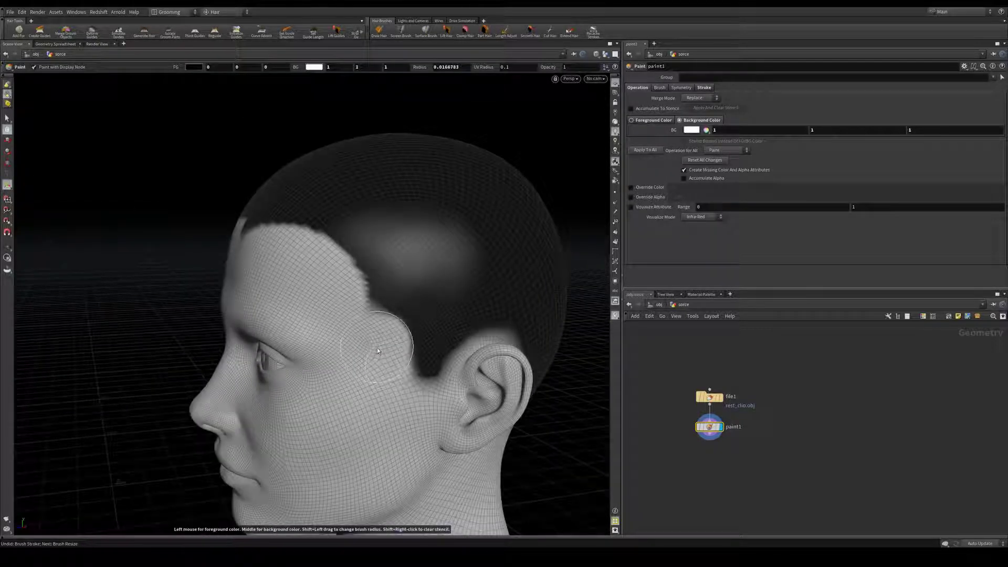
pyautogui.moveTo(379, 373)
pyautogui.mouseDown()
pyautogui.moveTo(236, 288)
pyautogui.moveTo(409, 237)
pyautogui.moveTo(346, 212)
pyautogui.moveTo(443, 276)
pyautogui.moveTo(387, 243)
pyautogui.moveTo(443, 307)
pyautogui.moveTo(443, 293)
pyautogui.mouseUp()
pyautogui.scroll(3, 424, 268)
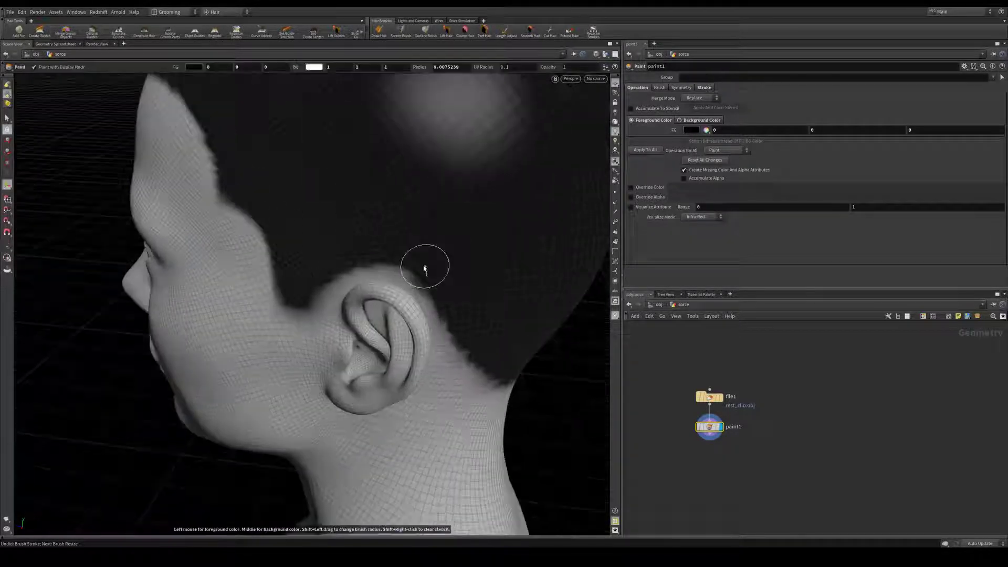
pyautogui.scroll(-5, 460, 321)
pyautogui.scroll(5, 322, 293)
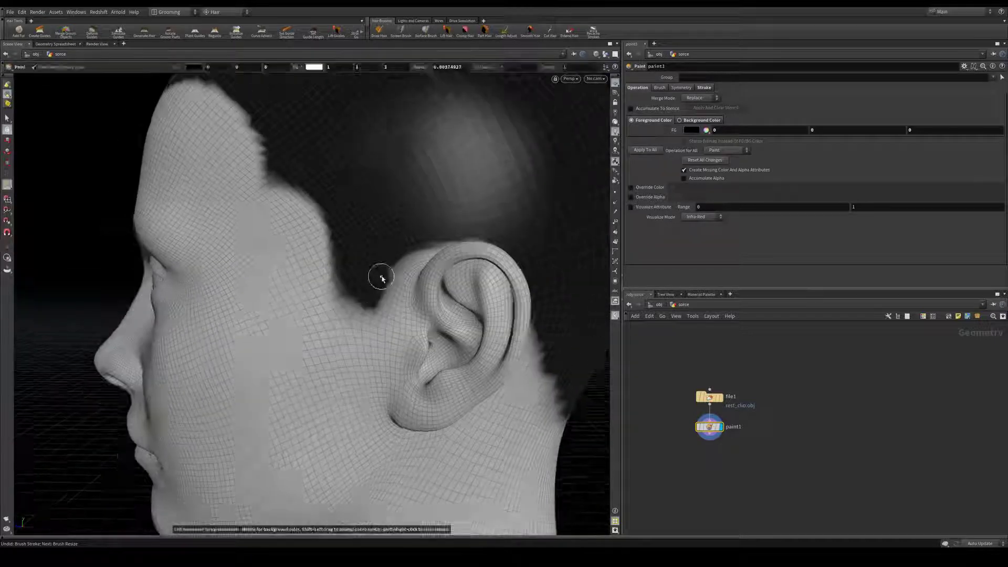
pyautogui.scroll(-5, 382, 240)
# - Finish filling the back of the head and nape, adjusting the brush radius
pyautogui.moveTo(382, 239)
pyautogui.mouseDown()
pyautogui.moveTo(475, 333)
pyautogui.moveTo(387, 333)
pyautogui.moveTo(409, 408)
pyautogui.moveTo(349, 321)
pyautogui.moveTo(423, 255)
pyautogui.moveTo(406, 337)
pyautogui.moveTo(384, 299)
pyautogui.moveTo(331, 333)
pyautogui.moveTo(522, 311)
pyautogui.moveTo(394, 295)
pyautogui.moveTo(379, 274)
pyautogui.moveTo(367, 278)
pyautogui.mouseUp()
pyautogui.scroll(3, 387, 333)
pyautogui.scroll(3, 409, 408)
pyautogui.scroll(-3, 409, 405)
pyautogui.scroll(-3, 349, 322)
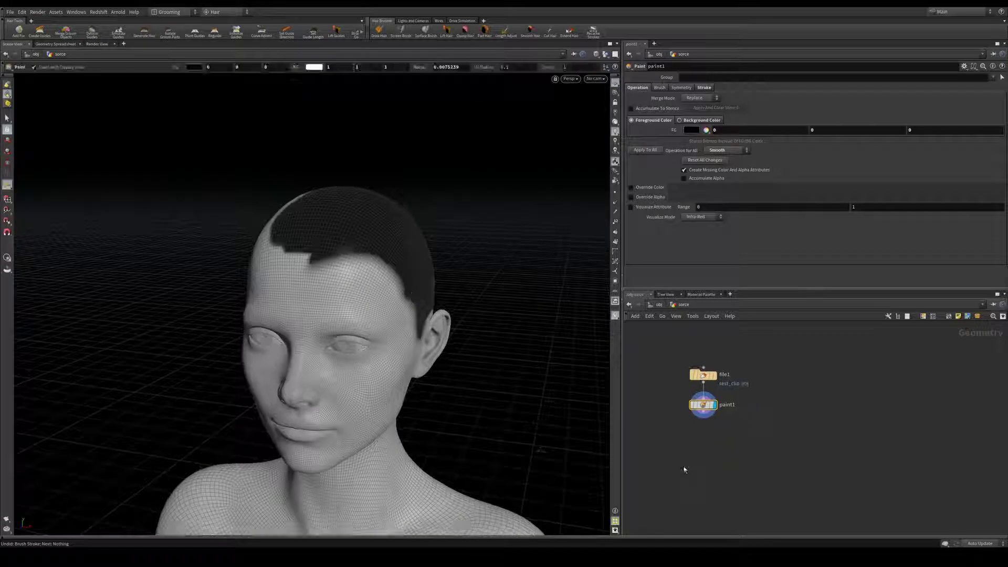
# - Add an Attribute Mirror node under paint1, set to mirror by points
pyautogui.press('Tab')
pyautogui.write('mirror')
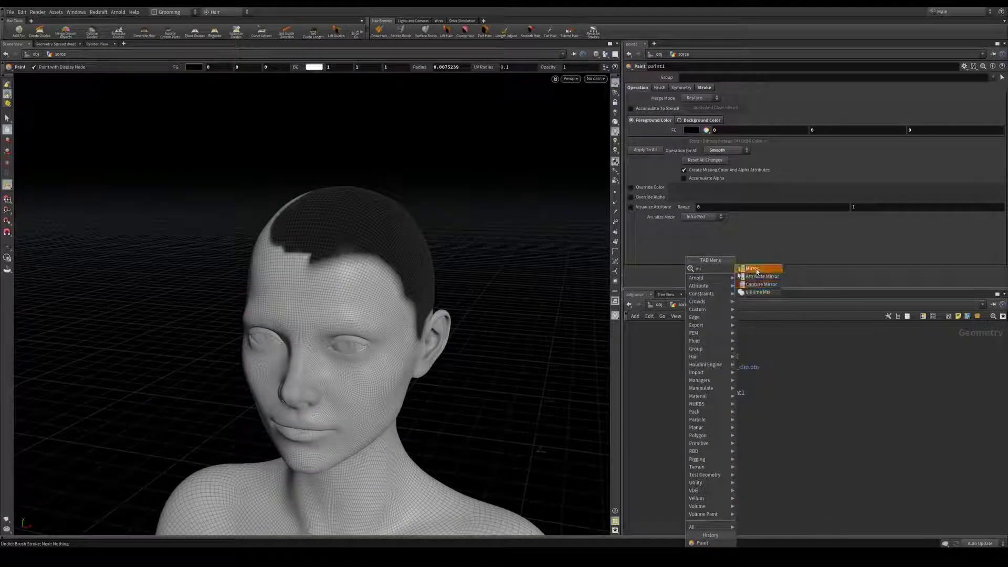
pyautogui.click(761, 276)
pyautogui.click(706, 429)
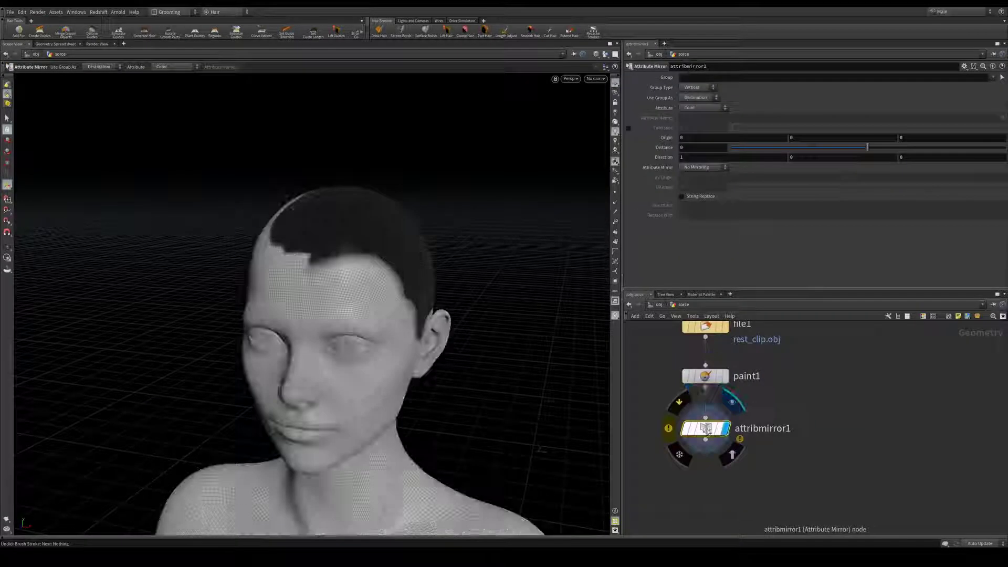
pyautogui.click(698, 87)
pyautogui.click(698, 105)
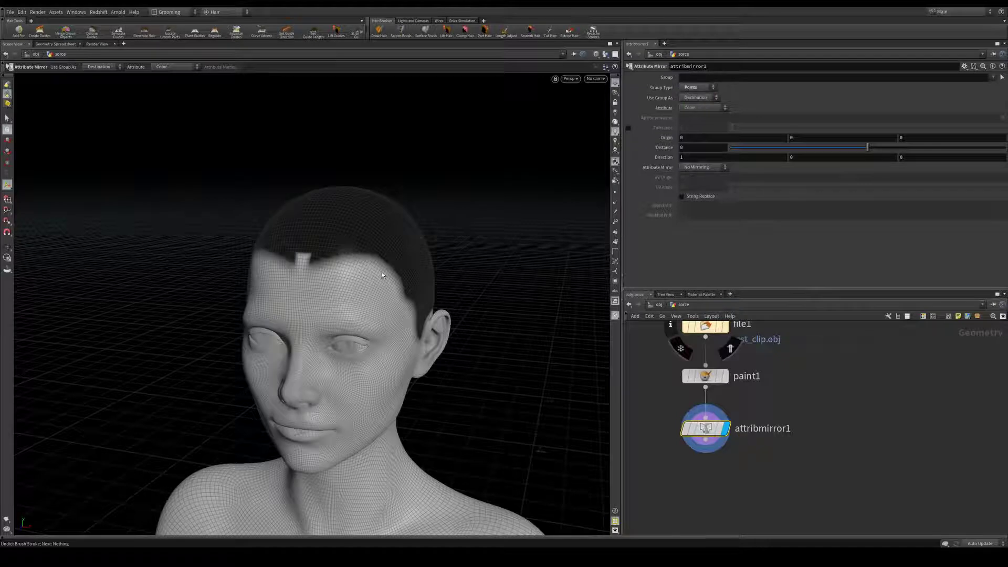
# - Touch up the dark paint along the front hairline on paint1
pyautogui.moveTo(382, 275); pyautogui.dragTo(364, 222)
pyautogui.scroll(3, 358, 236)
pyautogui.scroll(3, 357, 236)
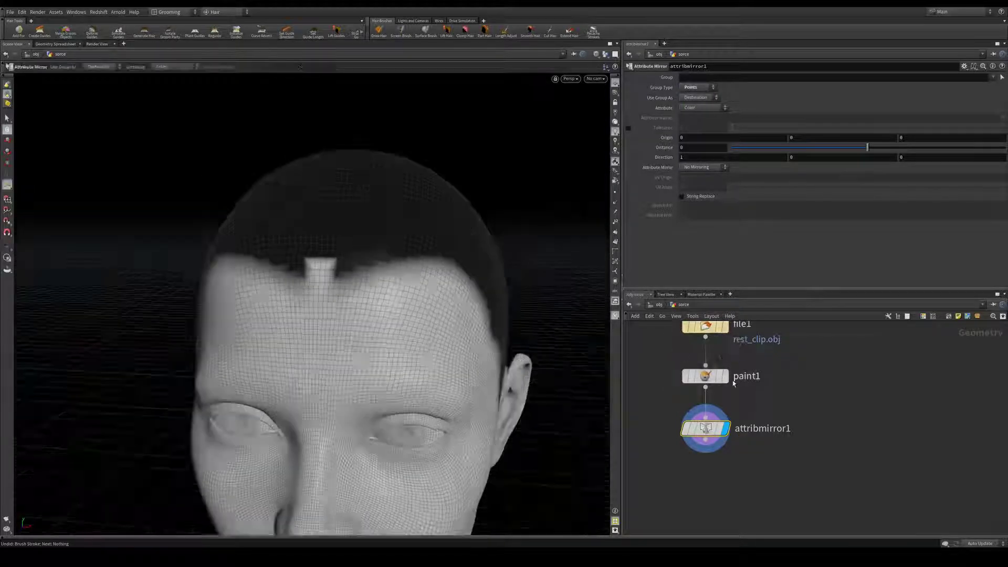
pyautogui.click(724, 376)
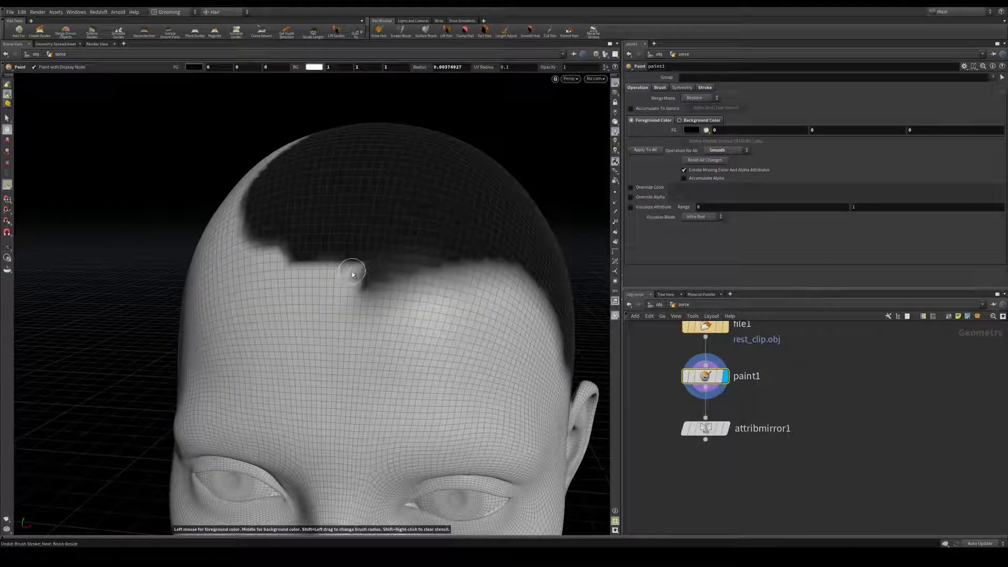
pyautogui.rightClick(353, 274)
pyautogui.click(394, 317)
pyautogui.moveTo(374, 263); pyautogui.dragTo(346, 278)
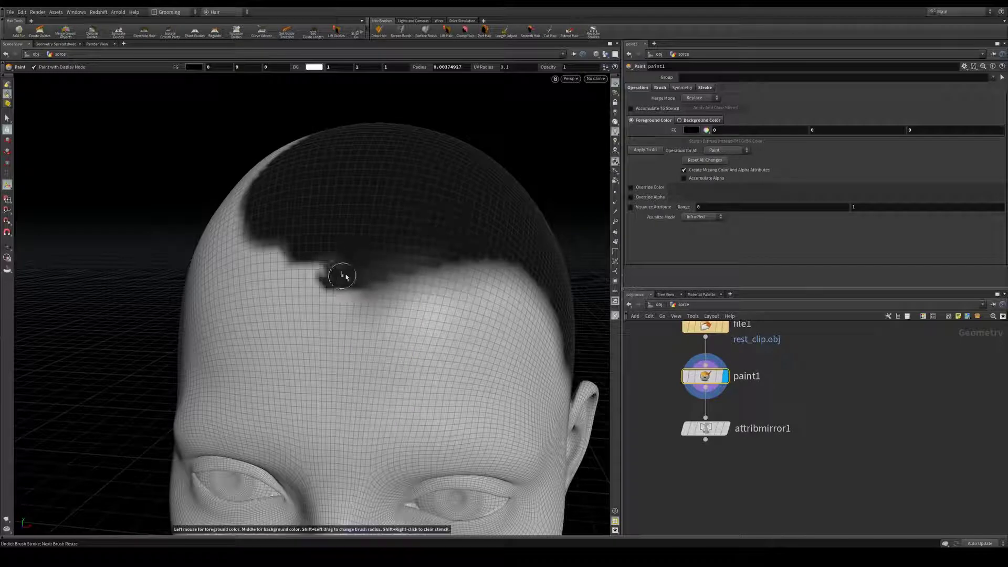
# - Compare the mirrored and unmirrored hair paint from the back of the head
pyautogui.click(723, 429)
pyautogui.click(723, 376)
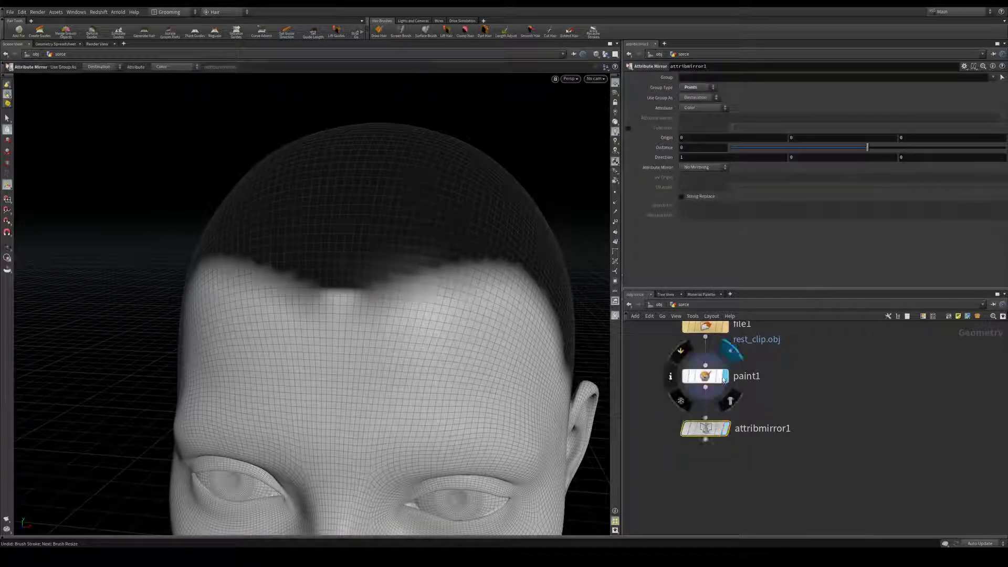
pyautogui.click(705, 429)
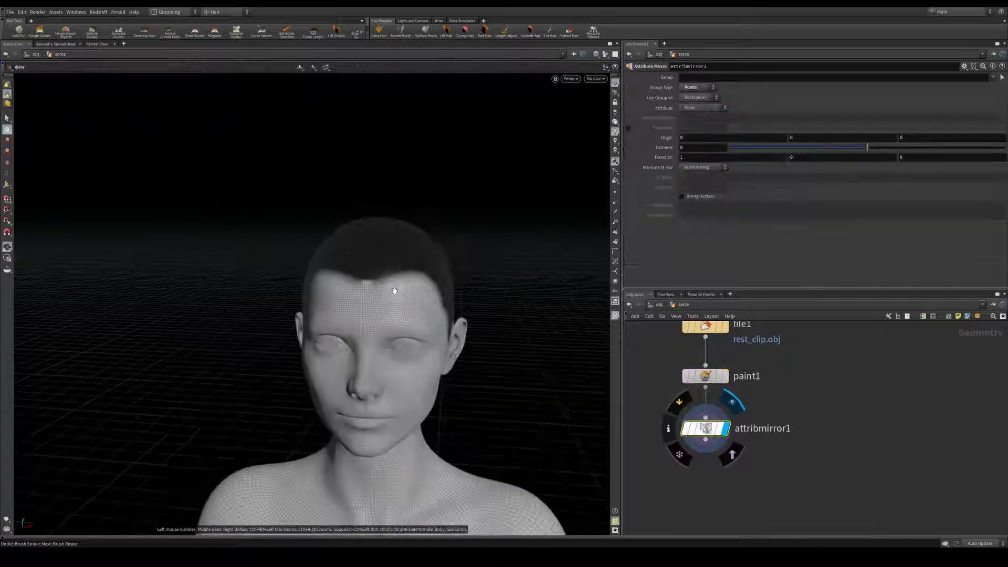
pyautogui.moveTo(420, 298)
pyautogui.mouseDown()
pyautogui.moveTo(238, 298)
pyautogui.moveTo(493, 304)
pyautogui.moveTo(579, 394)
pyautogui.mouseUp()
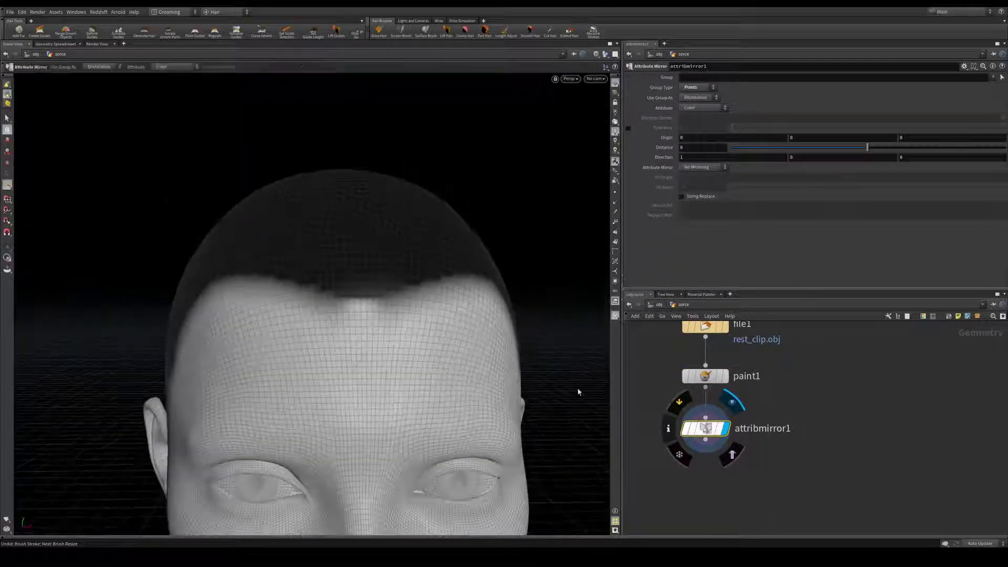
pyautogui.click(723, 376)
# - Smooth the painted hair mask and check the mirrored result on the head
pyautogui.press('Return')
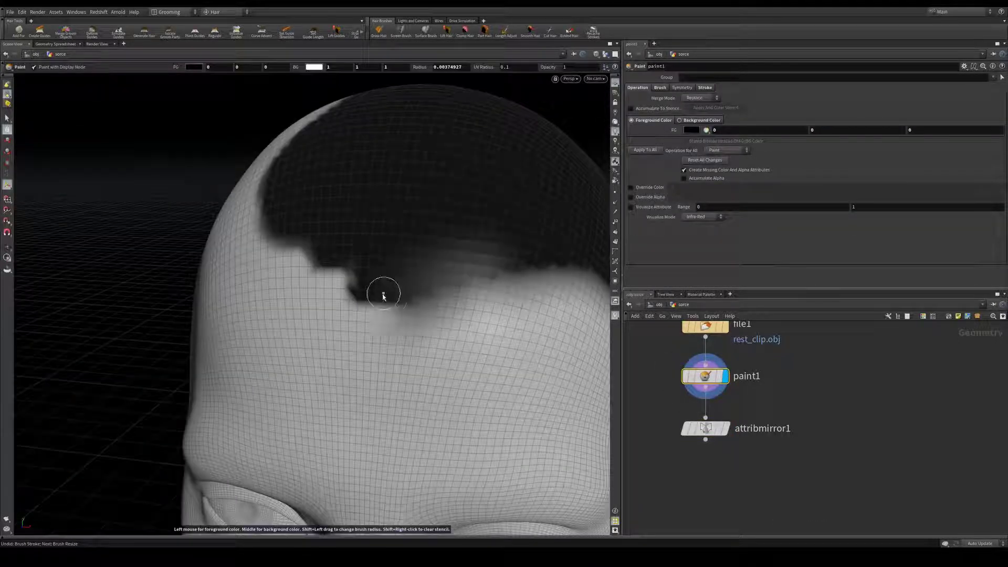
pyautogui.rightClick(387, 303)
pyautogui.click(399, 397)
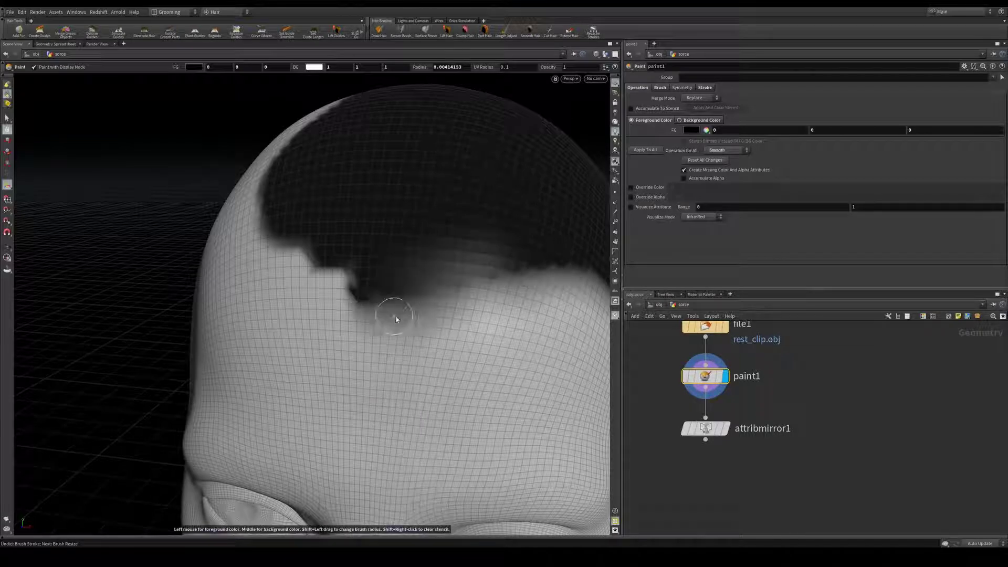
pyautogui.click(706, 428)
pyautogui.moveTo(450, 292)
pyautogui.mouseDown()
pyautogui.moveTo(413, 299)
pyautogui.moveTo(407, 279)
pyautogui.moveTo(248, 279)
pyautogui.moveTo(336, 257)
pyautogui.mouseUp()
pyautogui.press('Return')
pyautogui.moveTo(711, 484); pyautogui.dragTo(722, 458, button='middle')
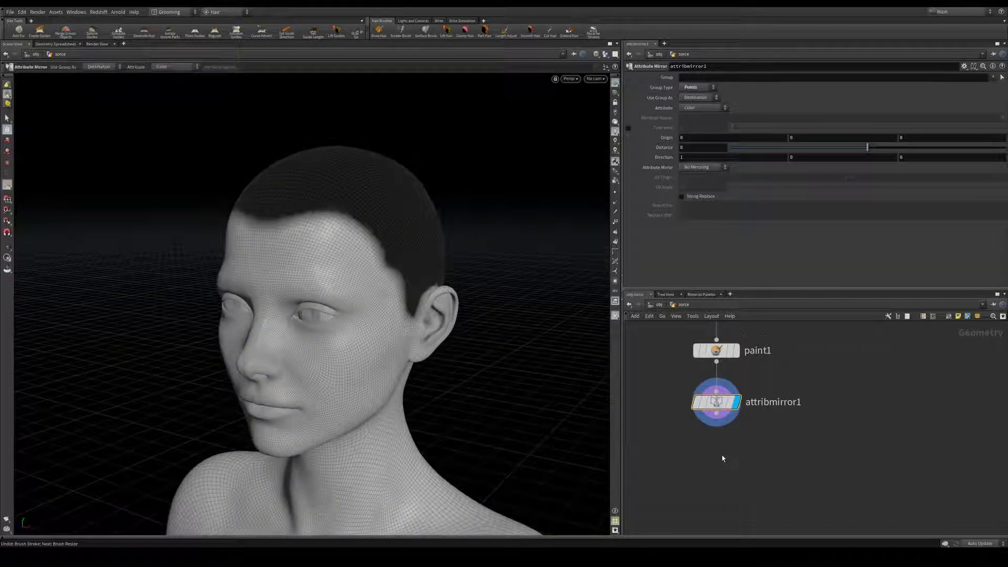
pyautogui.press('Tab')
pyautogui.write('poi')
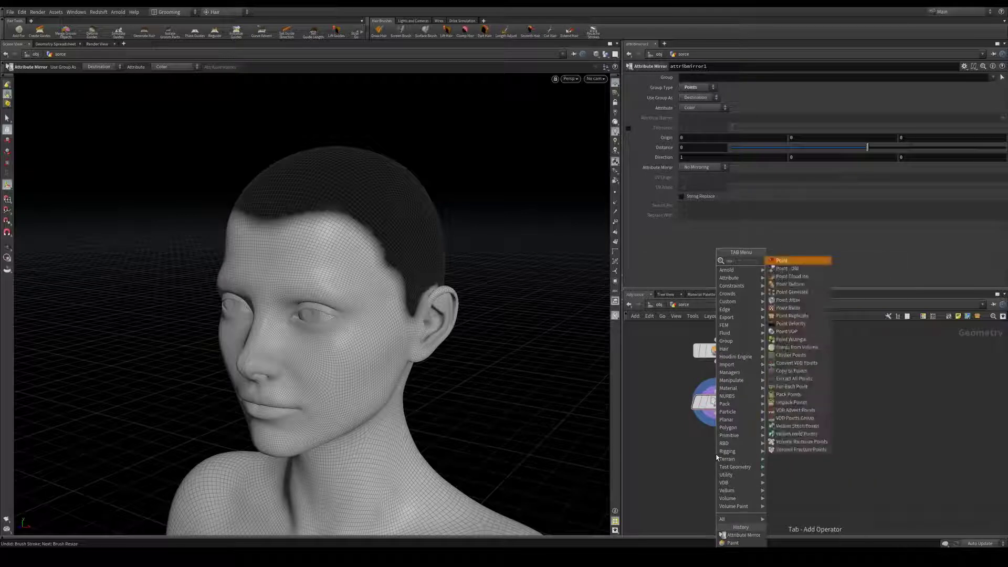
pyautogui.click(791, 339)
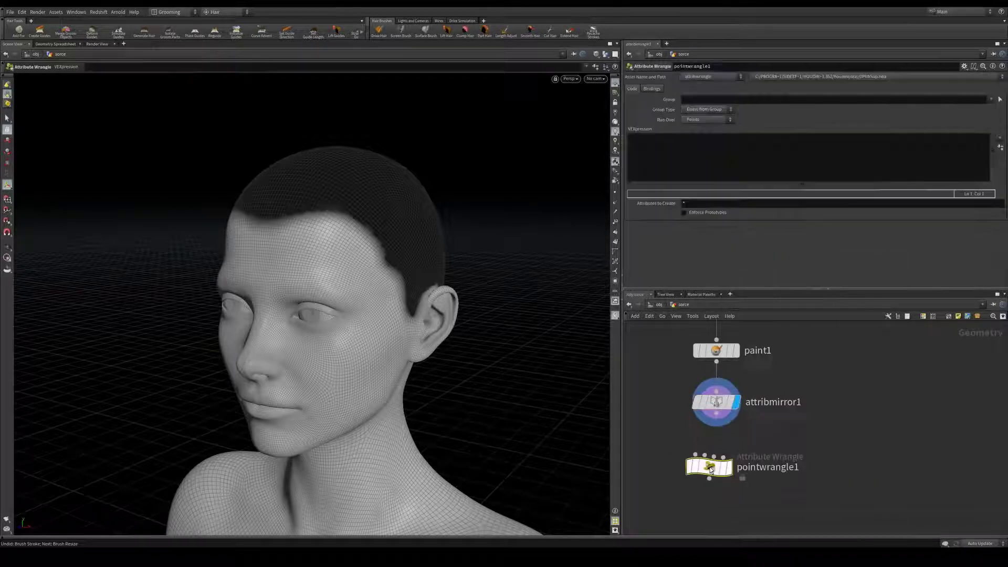
pyautogui.click(709, 441)
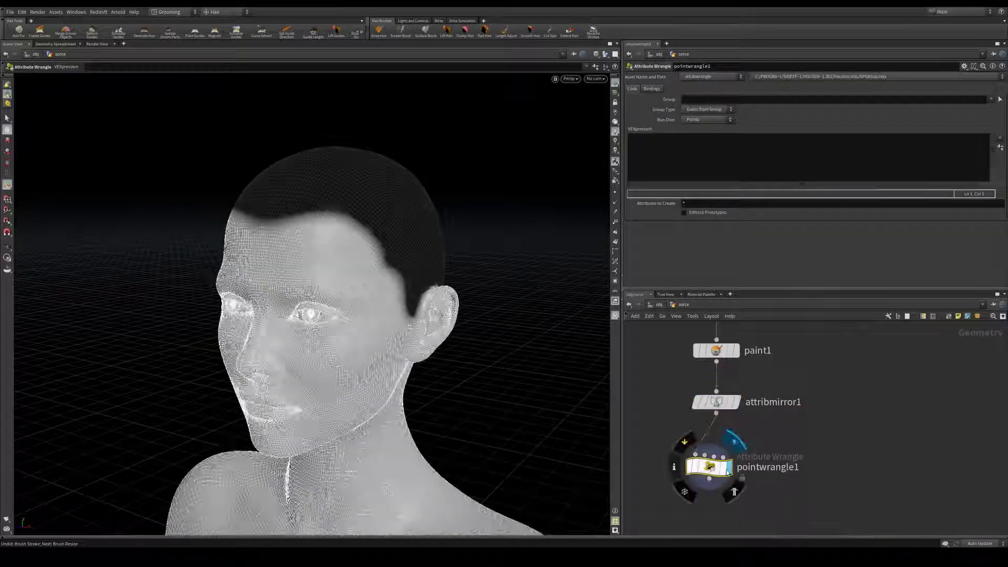
pyautogui.click(661, 160)
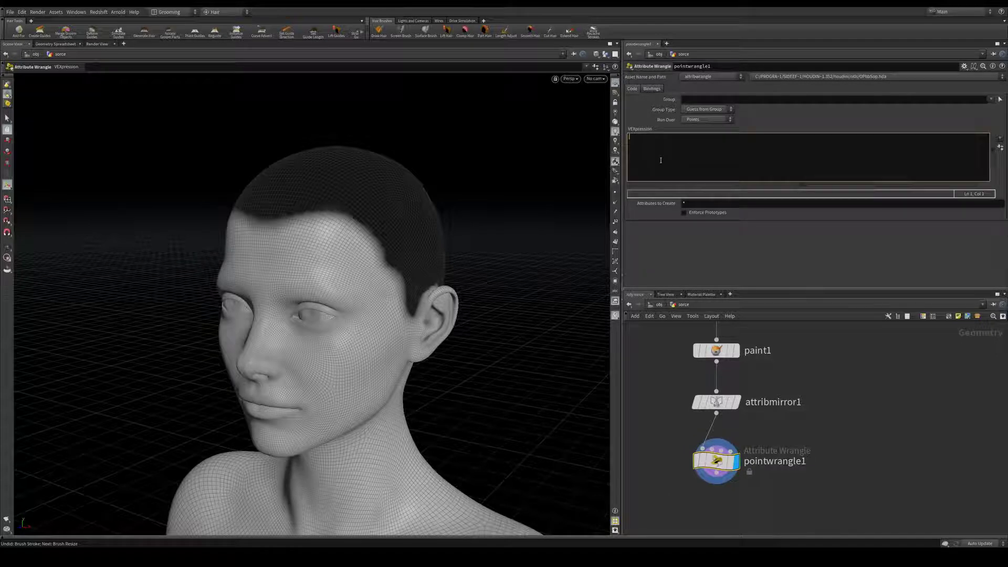
pyautogui.write('f@d')
pyautogui.write('ensity = 1-@Cd.')
pyautogui.write('x;')
pyautogui.click(701, 266)
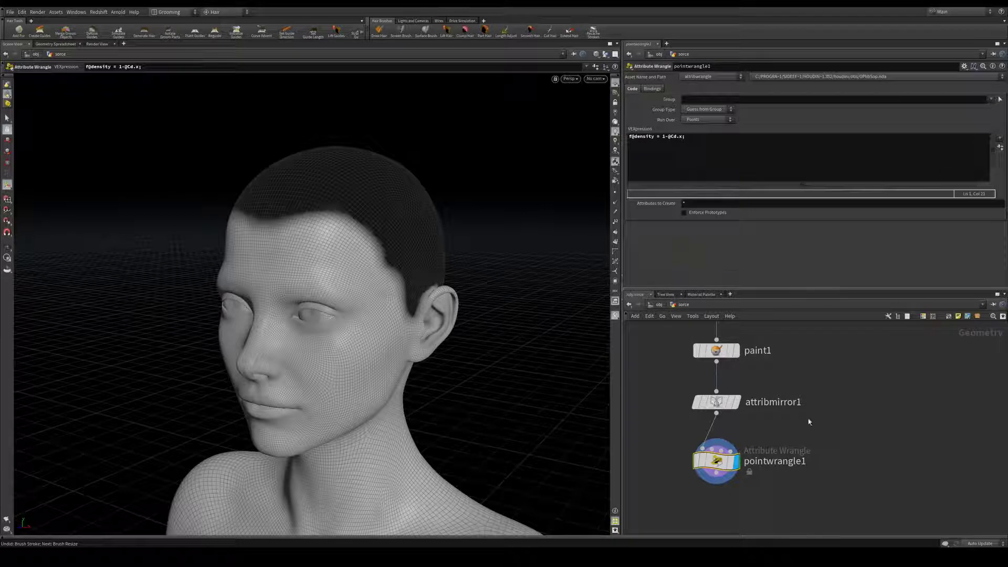
# - End the branch with a Null renamed OUT_density
pyautogui.press('Tab')
pyautogui.write('null')
pyautogui.press('Return')
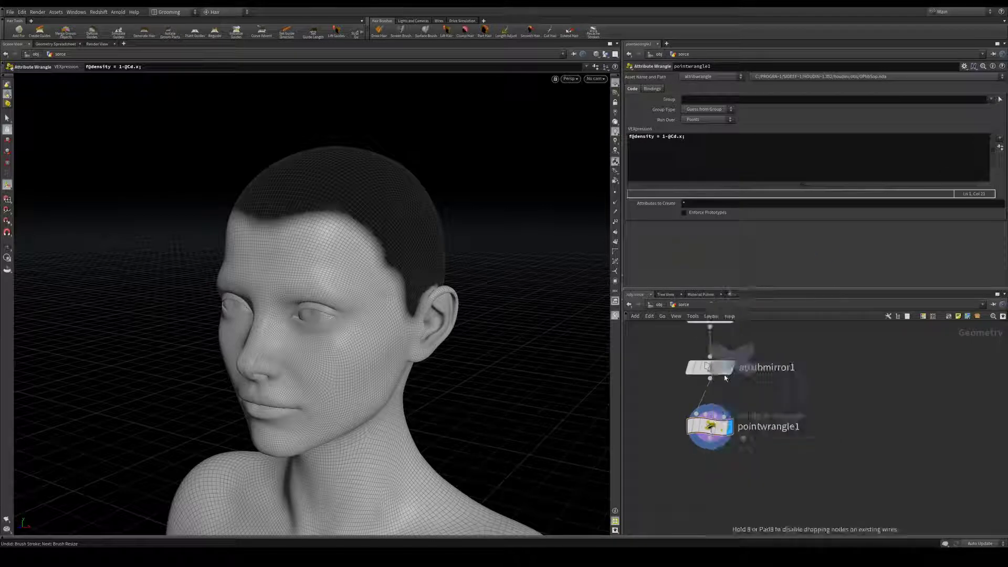
pyautogui.click(713, 483)
pyautogui.doubleClick(741, 487)
pyautogui.write('OUT_density')
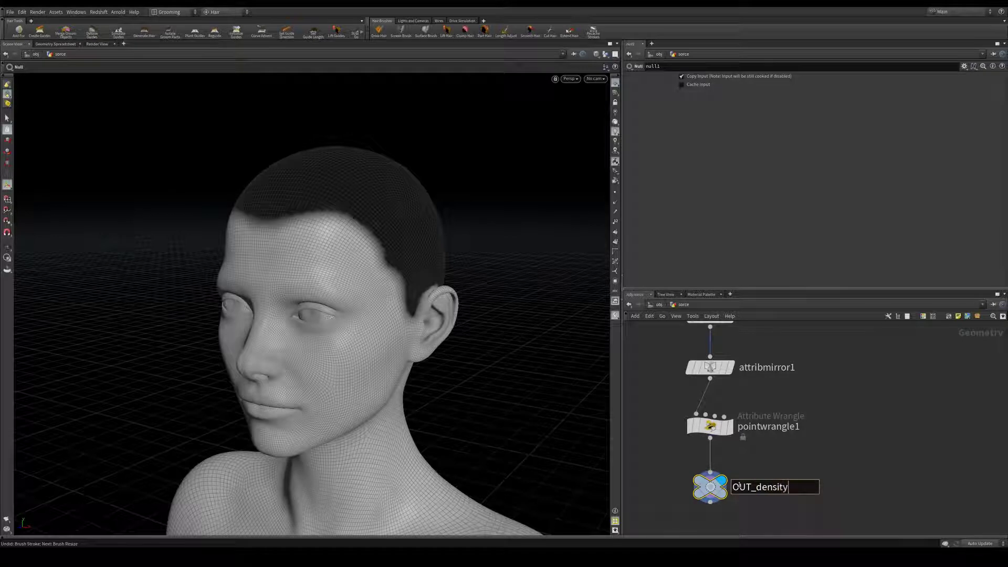
pyautogui.press('Return')
pyautogui.scroll(-2, 791, 404)
pyautogui.scroll(2, 797, 423)
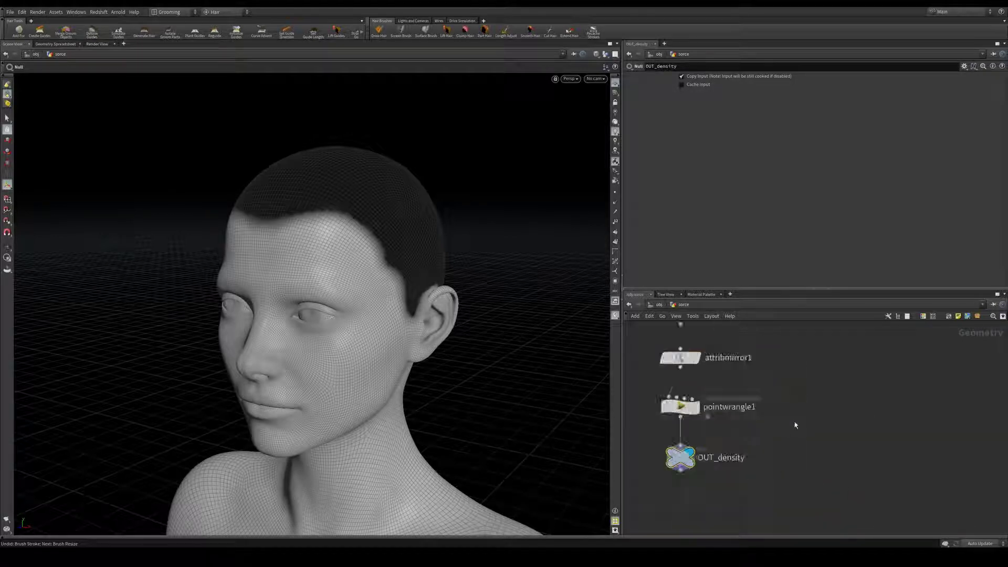
pyautogui.press('Return')
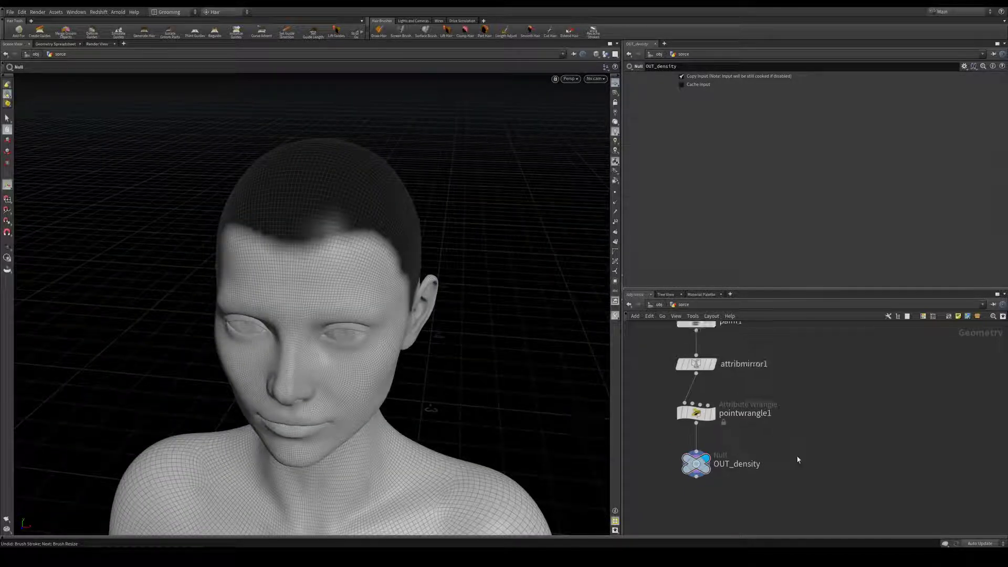
# - Add a second Paint node, paint2, fed from attribmirror1, with red foreground colour
pyautogui.press('Tab')
pyautogui.click(861, 253)
pyautogui.click(832, 423)
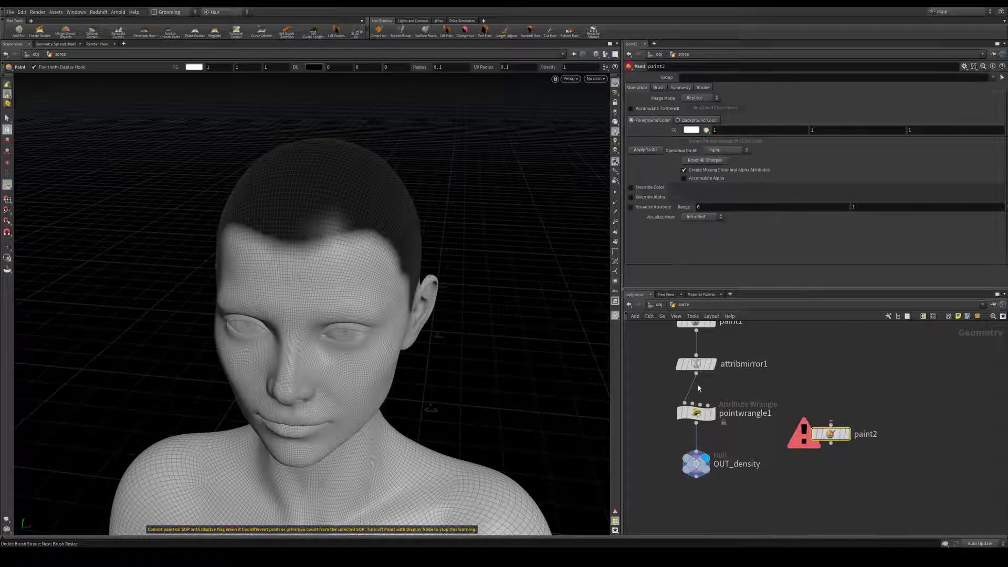
pyautogui.moveTo(696, 374); pyautogui.dragTo(830, 404)
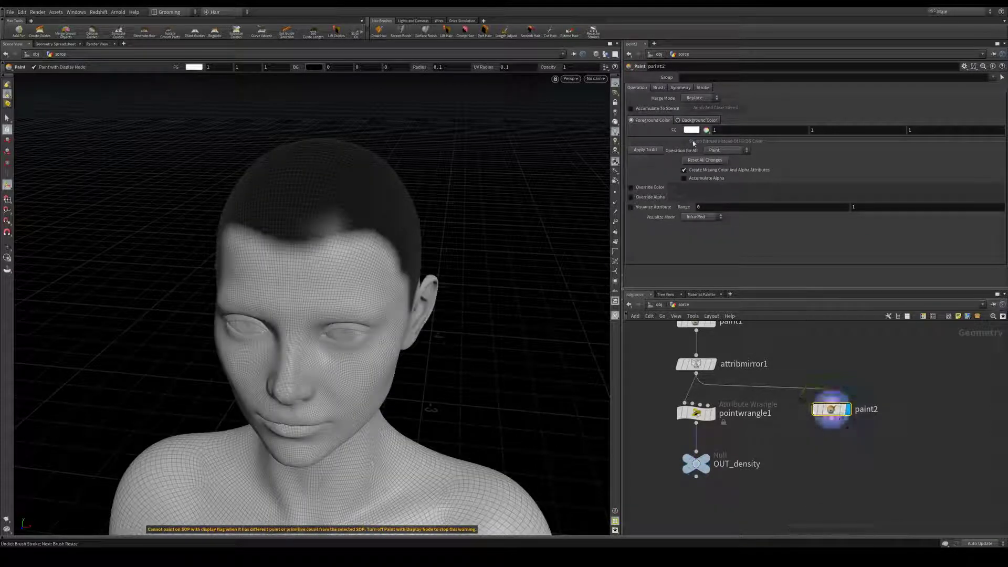
pyautogui.click(691, 130)
pyautogui.click(659, 79)
# - Paint a red parting stroke across the top of the scalp
pyautogui.moveTo(294, 315)
pyautogui.mouseDown()
pyautogui.moveTo(362, 339)
pyautogui.moveTo(341, 281)
pyautogui.moveTo(341, 346)
pyautogui.mouseUp()
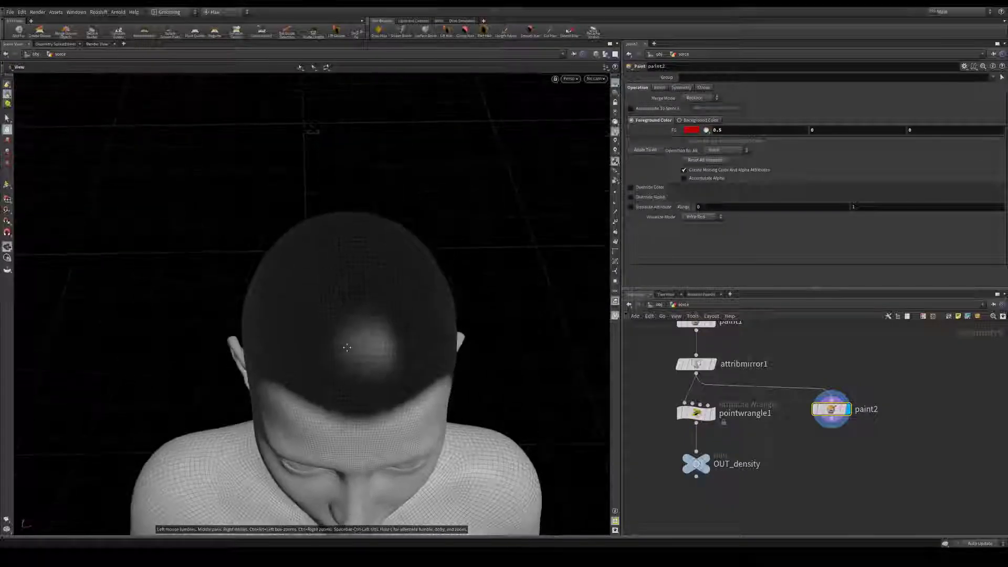
pyautogui.press('Return')
pyautogui.moveTo(364, 411)
pyautogui.mouseDown()
pyautogui.moveTo(333, 358)
pyautogui.moveTo(359, 423)
pyautogui.mouseUp()
pyautogui.hotkey('ctrl', 'z')
pyautogui.press('Escape')
pyautogui.press('Return')
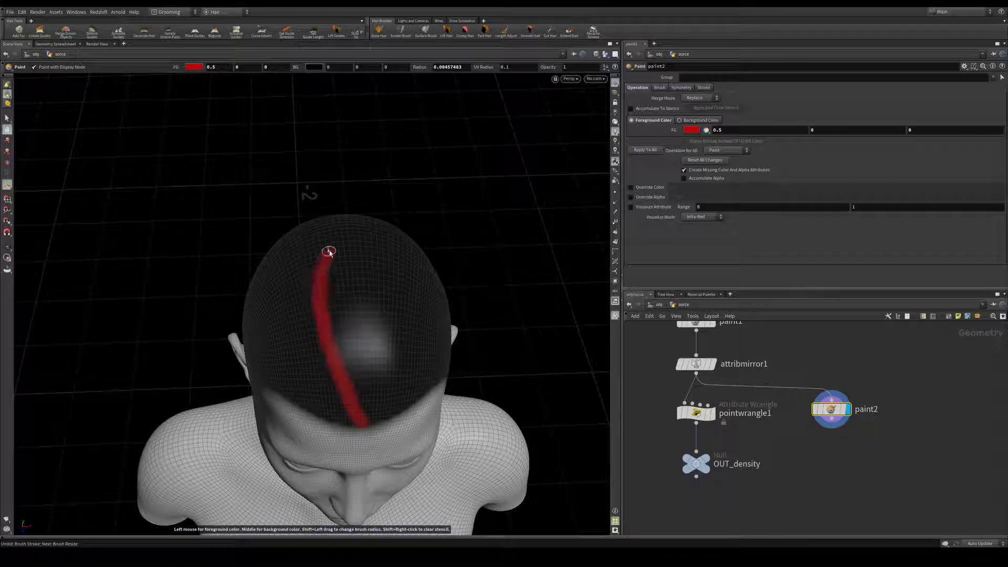
pyautogui.press('Escape')
pyautogui.moveTo(353, 230); pyautogui.dragTo(434, 289)
pyautogui.press('Return')
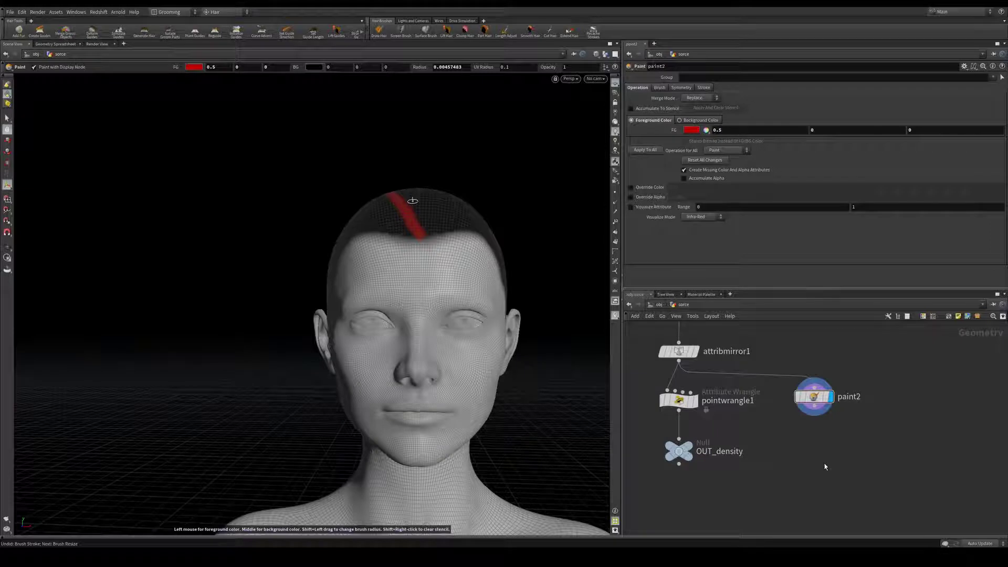
# - Add a Null, null1, under paint2 and move the branch further right
pyautogui.press('Tab')
pyautogui.write('null')
pyautogui.press('Return')
pyautogui.click(815, 450)
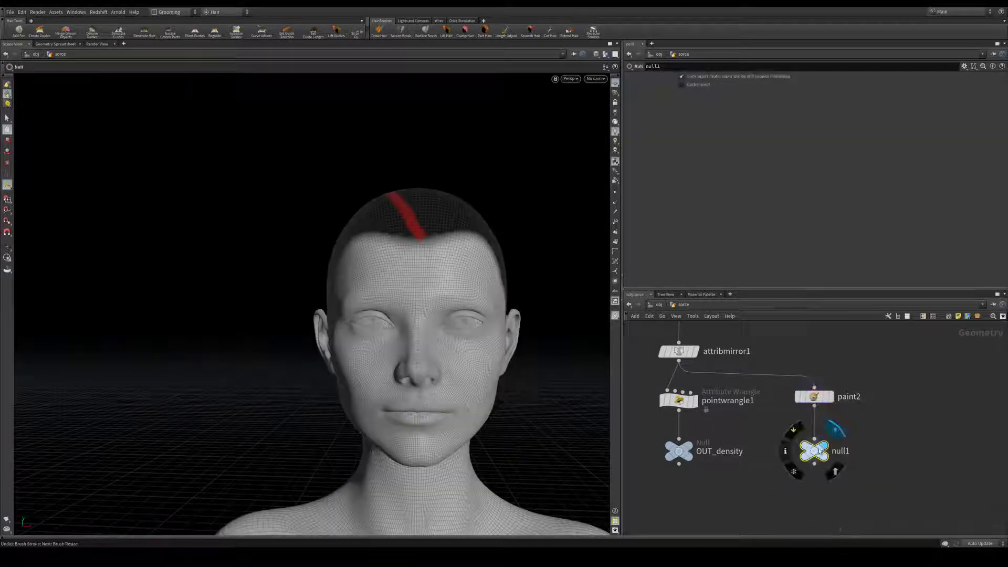
pyautogui.doubleClick(840, 451)
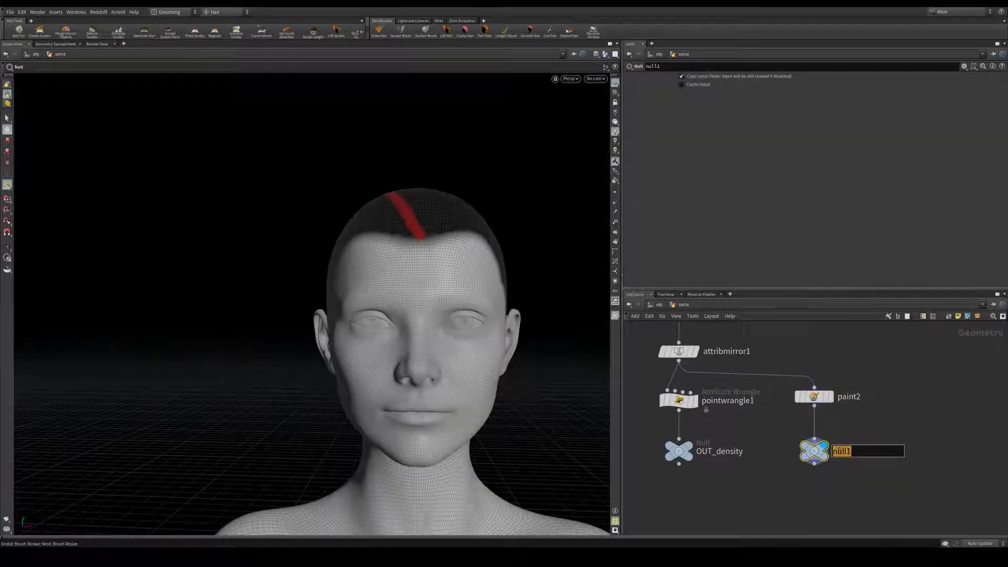
pyautogui.press('Return')
pyautogui.moveTo(856, 448); pyautogui.dragTo(889, 431, button='middle')
pyautogui.click(848, 383)
pyautogui.moveTo(849, 382); pyautogui.dragTo(890, 379)
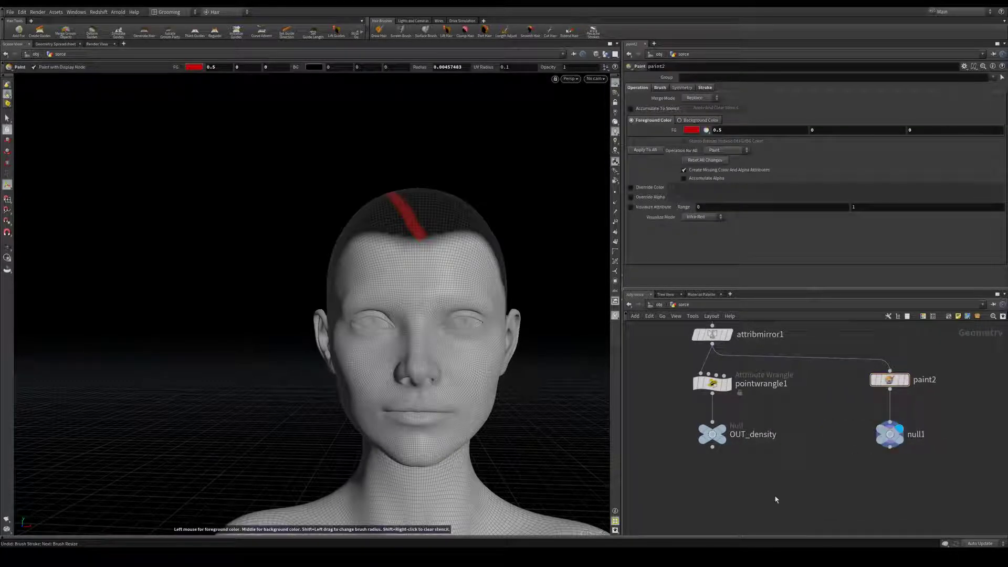
# - Inspect the bust from below and choose a PolyFill node to add
pyautogui.scroll(-3, 315, 315)
pyautogui.moveTo(315, 315)
pyautogui.keyDown('alt'); pyautogui.mouseDown()
pyautogui.moveTo(325, 262)
pyautogui.moveTo(321, 333)
pyautogui.moveTo(357, 315)
pyautogui.moveTo(336, 326)
pyautogui.mouseUp(); pyautogui.keyUp('alt')
pyautogui.scroll(3, 322, 333)
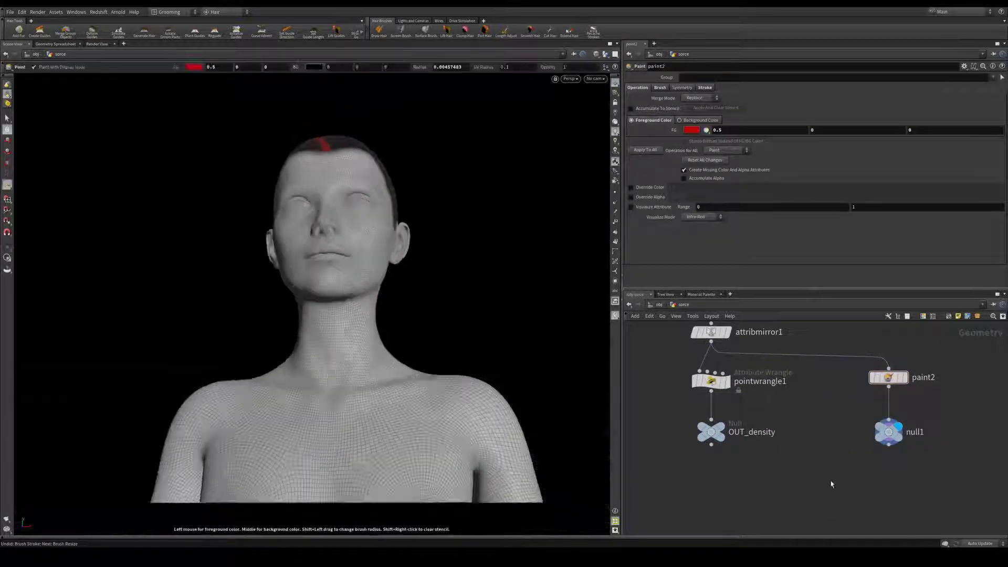
pyautogui.press('Tab')
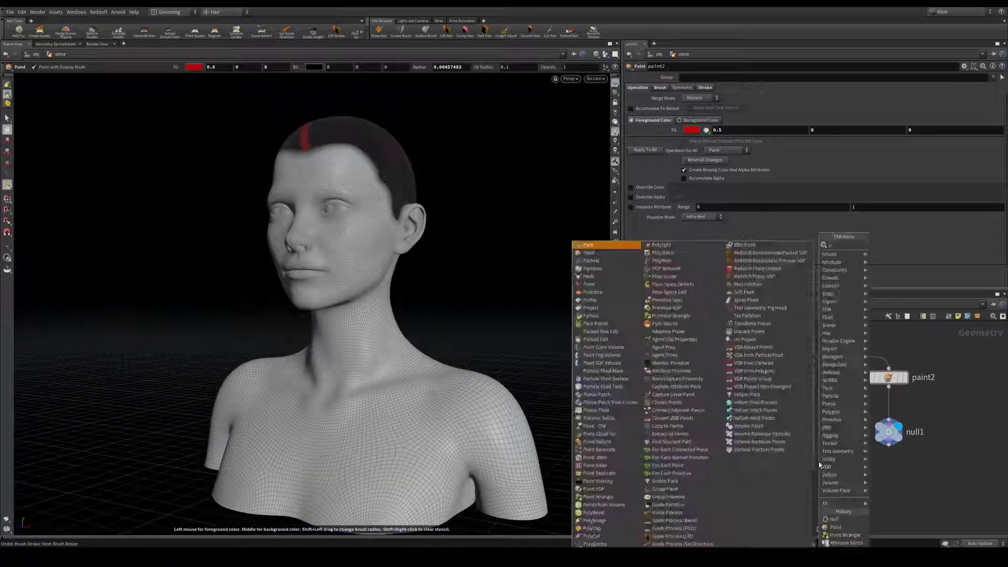
pyautogui.click(900, 310)
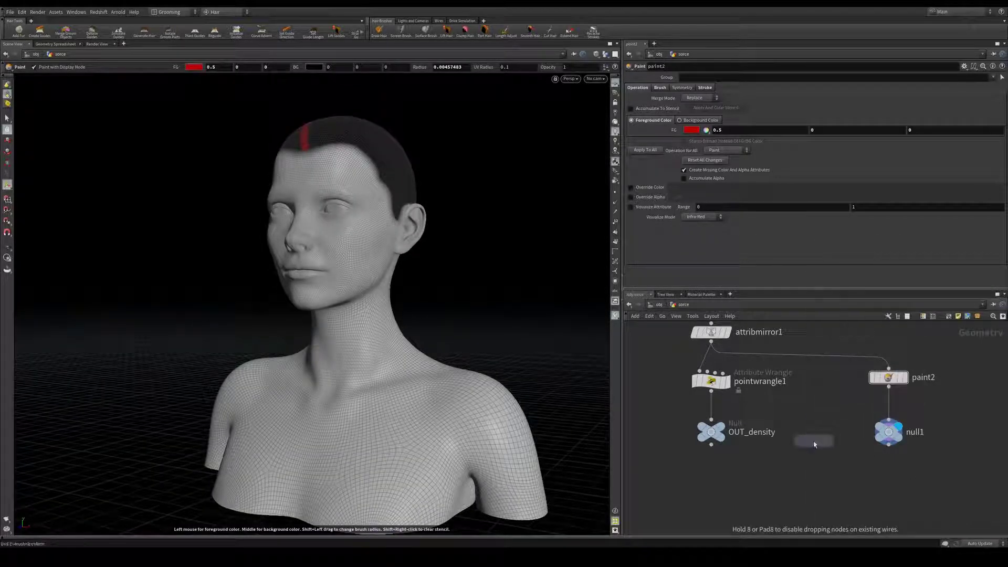
# - Place a PolyFill fed from attribmirror1, with Fill Mode set to Single Polygon
pyautogui.click(805, 466)
pyautogui.moveTo(711, 342); pyautogui.dragTo(805, 454)
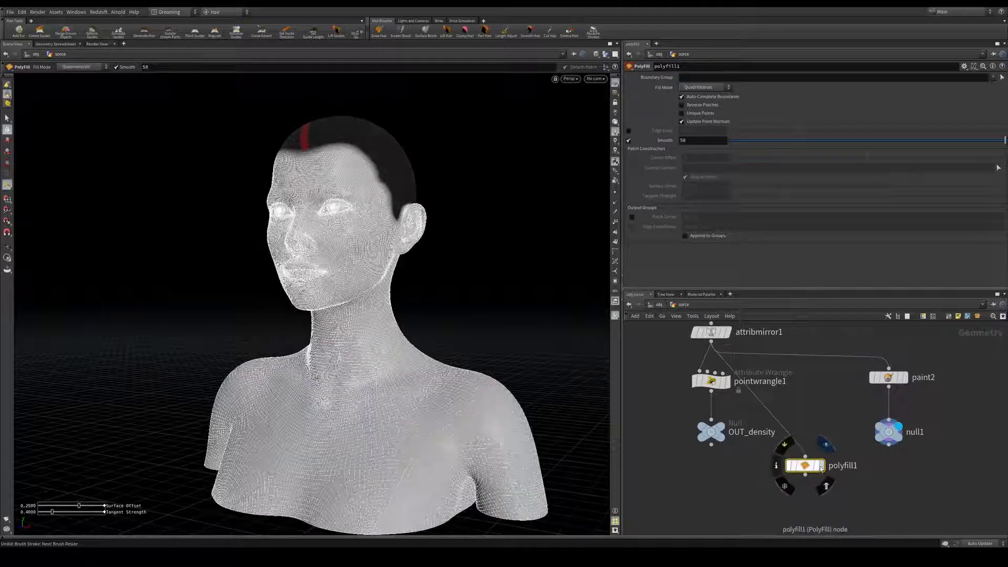
pyautogui.keyDown('alt'); pyautogui.moveTo(368, 315); pyautogui.dragTo(367, 237); pyautogui.keyUp('alt')
pyautogui.click(703, 87)
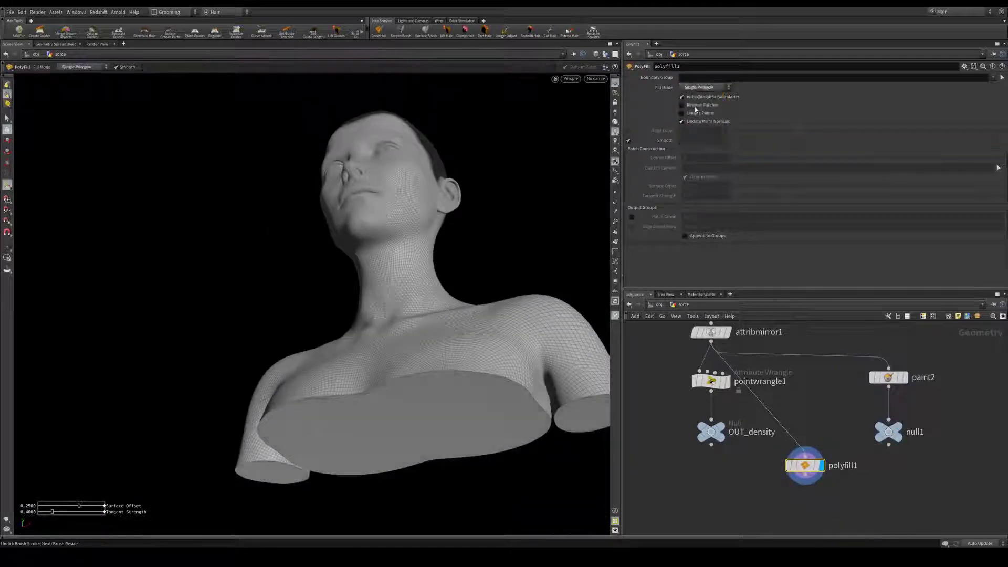
pyautogui.keyDown('alt'); pyautogui.moveTo(412, 325); pyautogui.dragTo(409, 300); pyautogui.keyUp('alt')
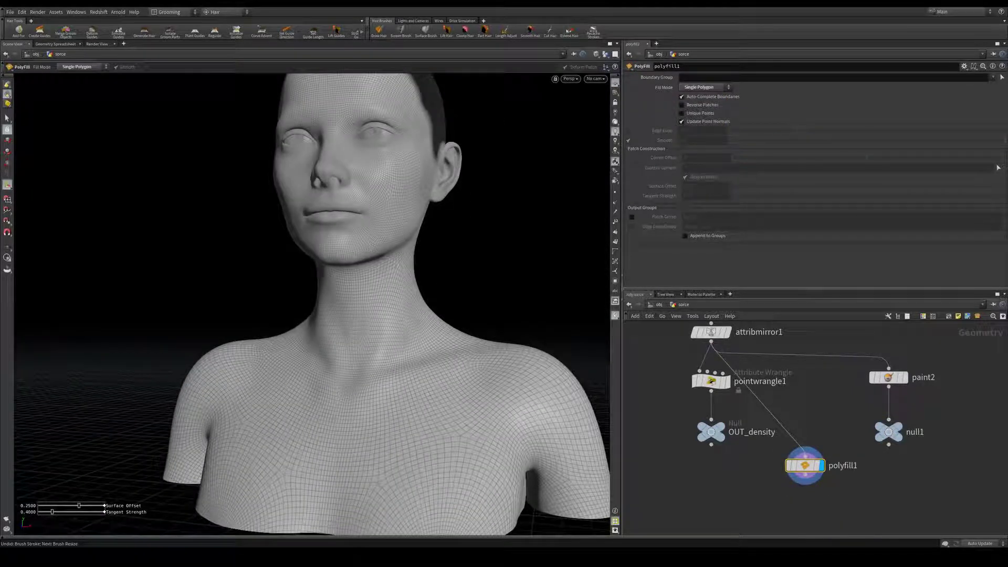
# - Convert to VDB from Polygons at voxel size 0.001, ending in a Null named OUT_VDB
pyautogui.press('Tab')
pyautogui.write('vdb')
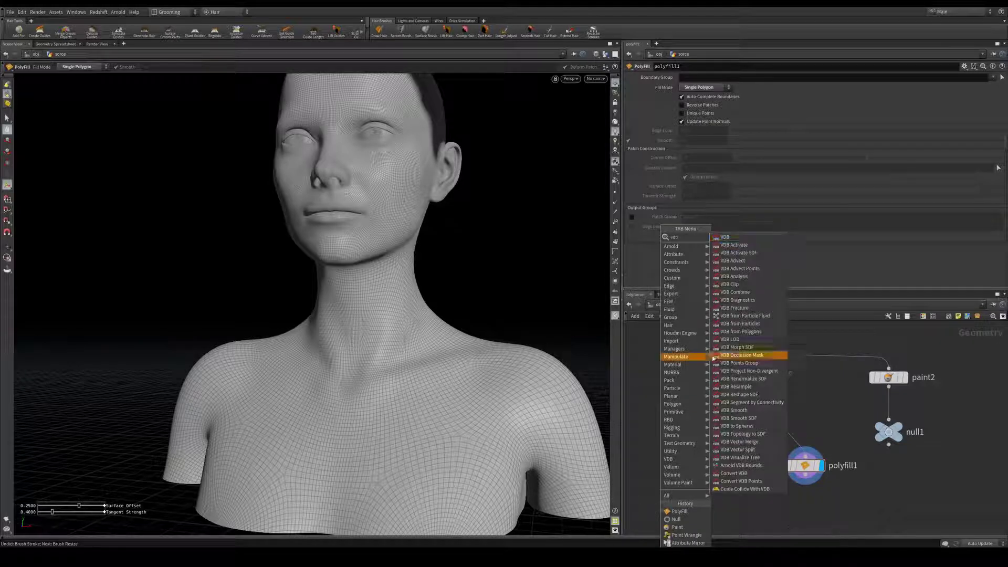
pyautogui.press('Escape')
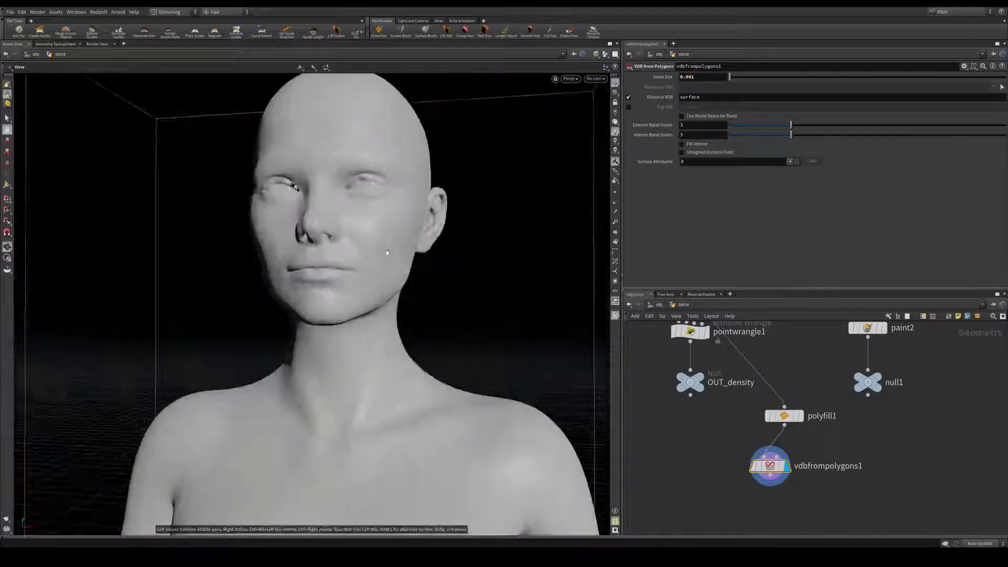
pyautogui.press('l')
pyautogui.press('Tab')
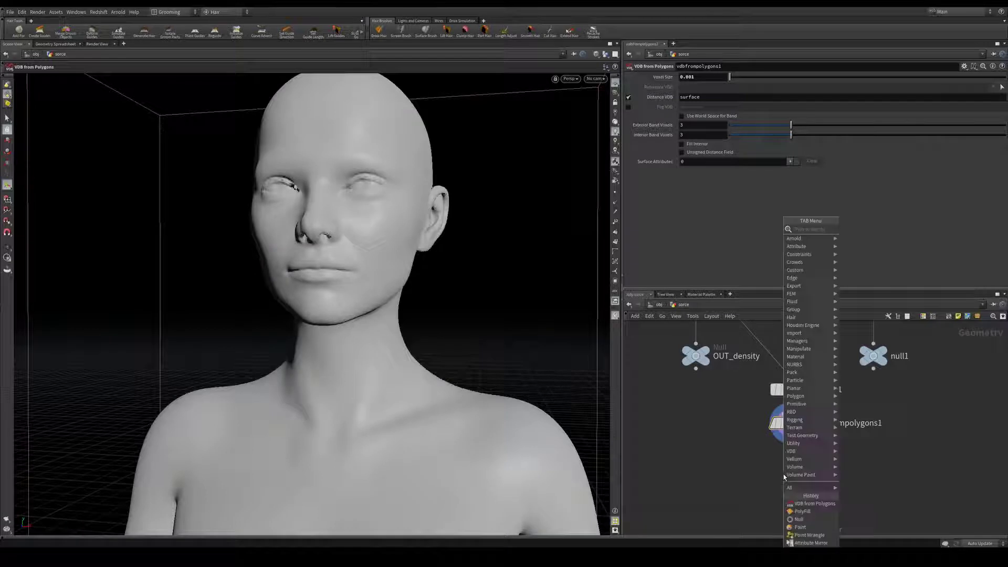
pyautogui.write('null')
pyautogui.press('Return')
pyautogui.click(791, 472)
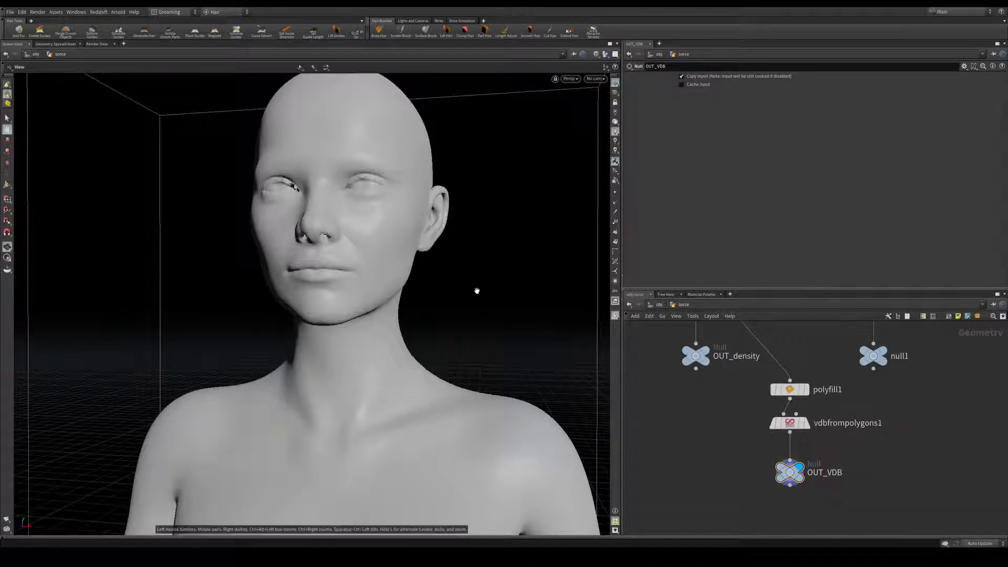
pyautogui.keyDown('alt'); pyautogui.moveTo(478, 292); pyautogui.dragTo(588, 405); pyautogui.keyUp('alt')
# - Compare the density and parting-line outputs on the head, then save the scene
pyautogui.click(713, 347)
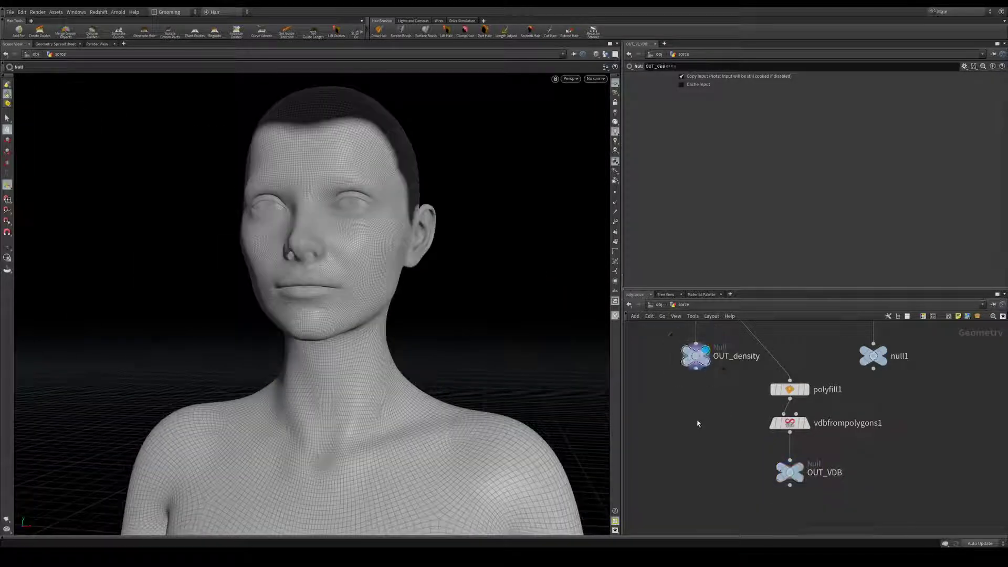
pyautogui.moveTo(745, 399); pyautogui.dragTo(732, 429, button='middle')
pyautogui.click(860, 385)
pyautogui.moveTo(315, 262); pyautogui.dragTo(236, 273)
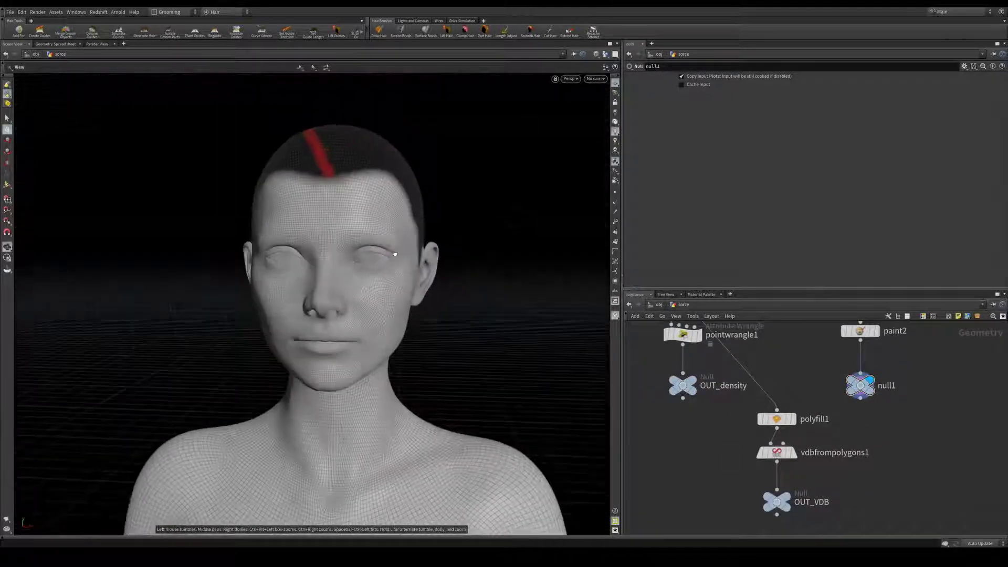
pyautogui.moveTo(404, 524); pyautogui.dragTo(348, 267)
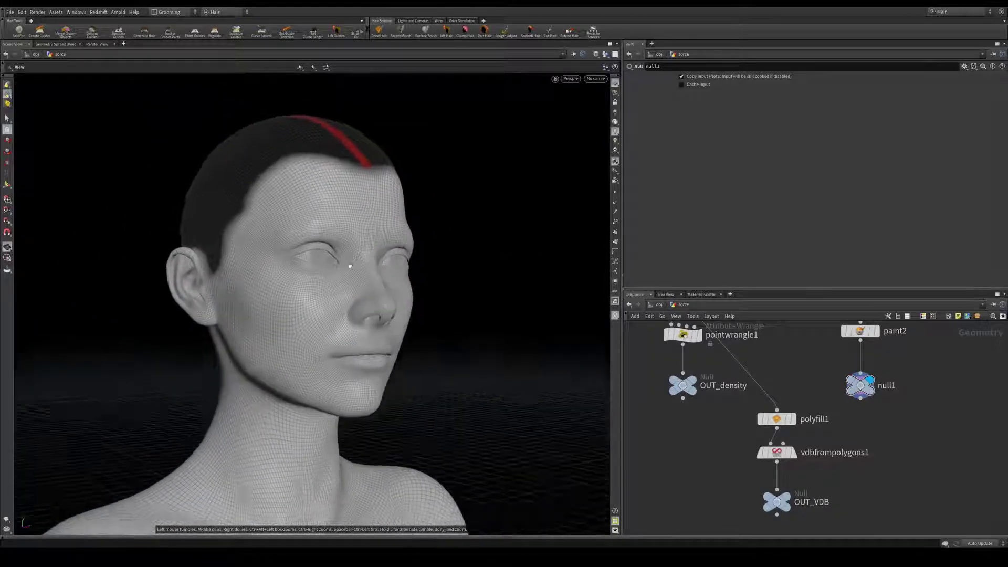
pyautogui.press('Return')
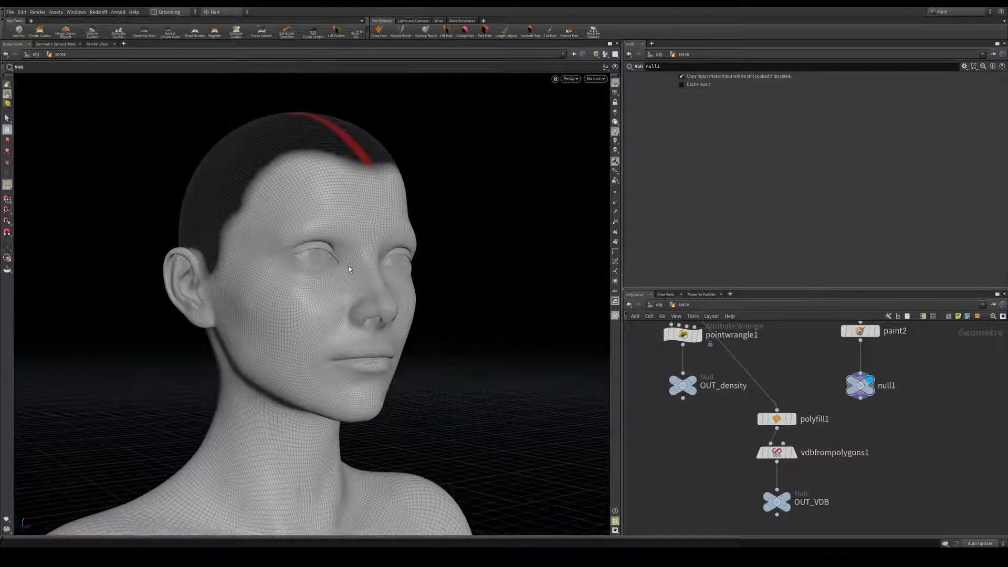
pyautogui.click(698, 335)
pyautogui.hotkey('ctrl', 's')
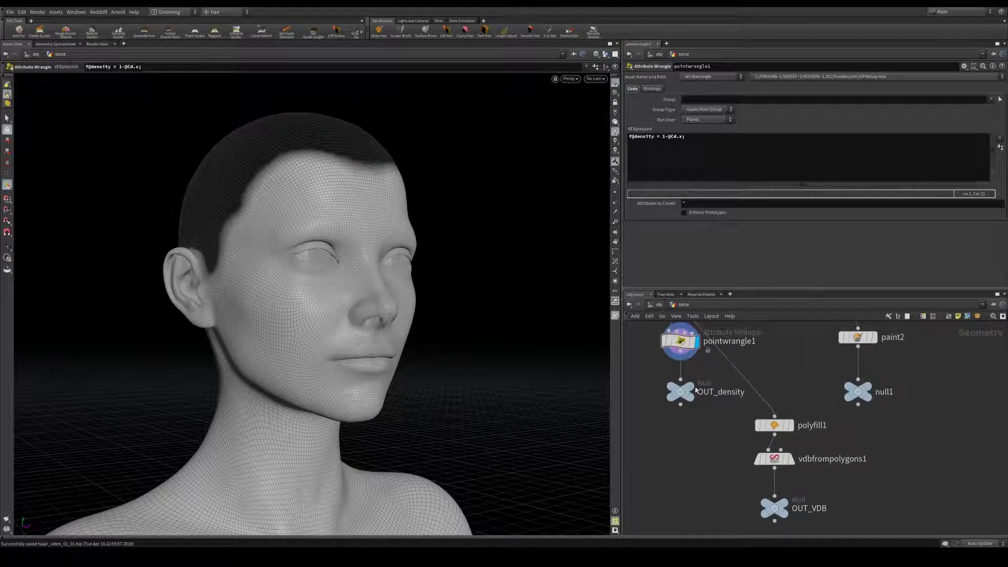
# - Copy OUT_density, display null1, and add a Guide Groom object at /obj
pyautogui.click(681, 392)
pyautogui.hotkey('ctrl', 'c')
pyautogui.click(693, 391)
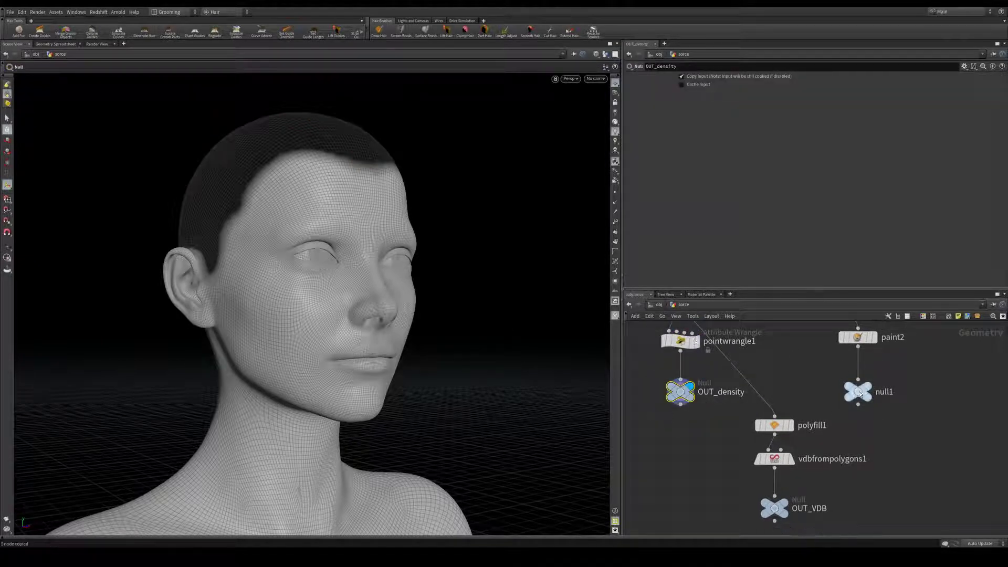
pyautogui.click(860, 394)
pyautogui.press('u')
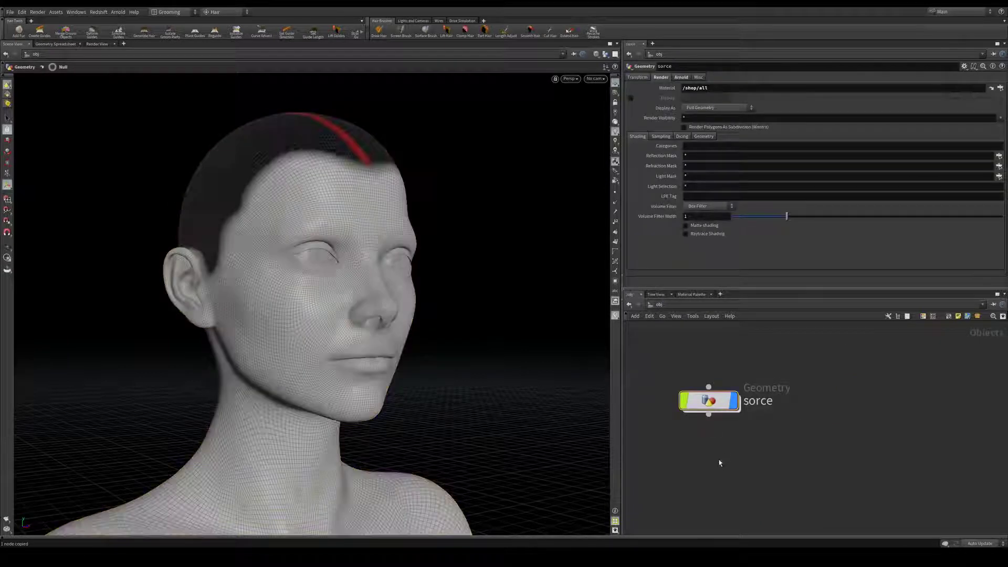
pyautogui.rightClick(720, 463)
pyautogui.click(792, 435)
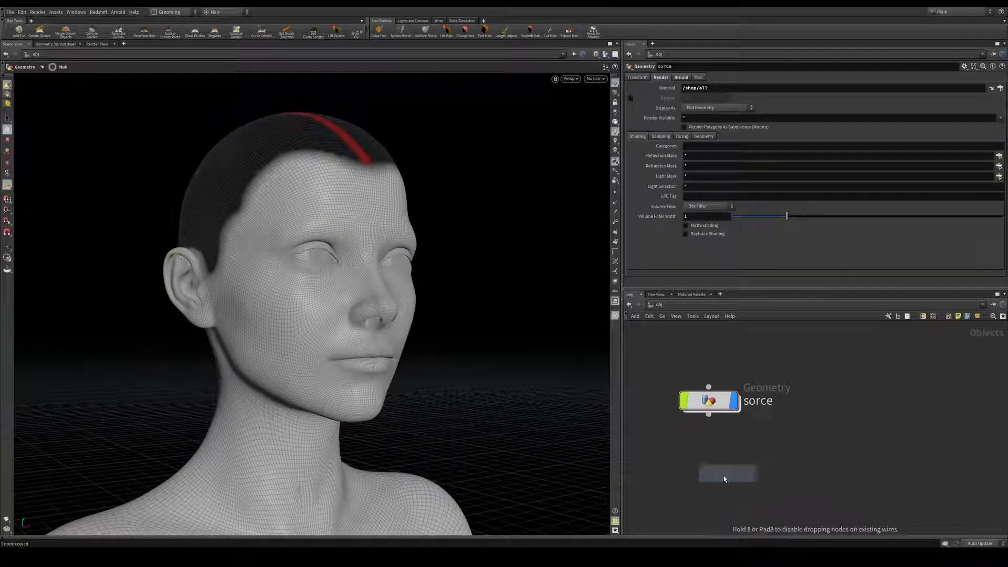
# - Add guidegroom1 under sorce with skin SOP path ../sorce/OUT_density
pyautogui.click(764, 455)
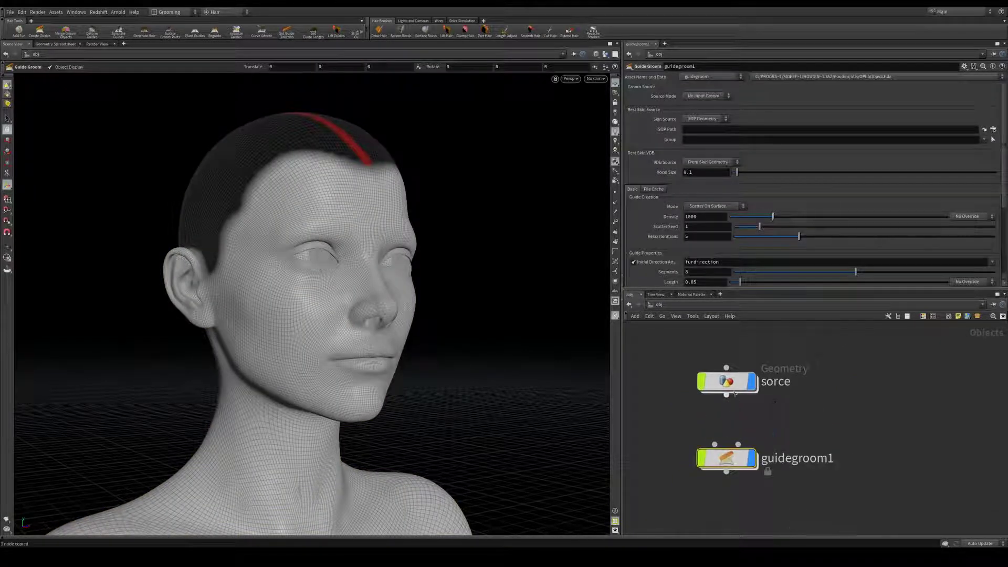
pyautogui.moveTo(729, 402); pyautogui.dragTo(705, 265)
pyautogui.moveTo(714, 132); pyautogui.dragTo(713, 128)
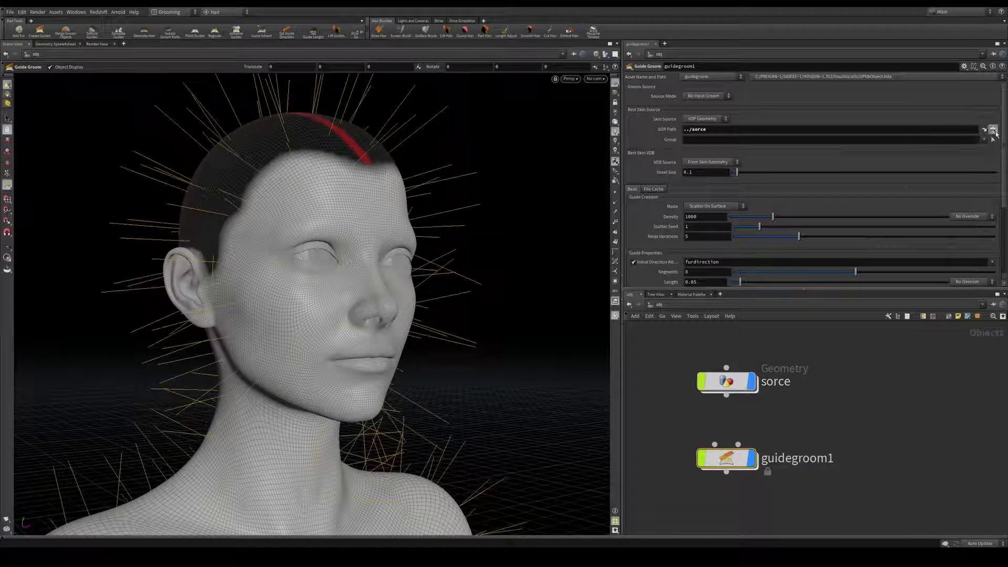
pyautogui.click(996, 131)
pyautogui.click(919, 120)
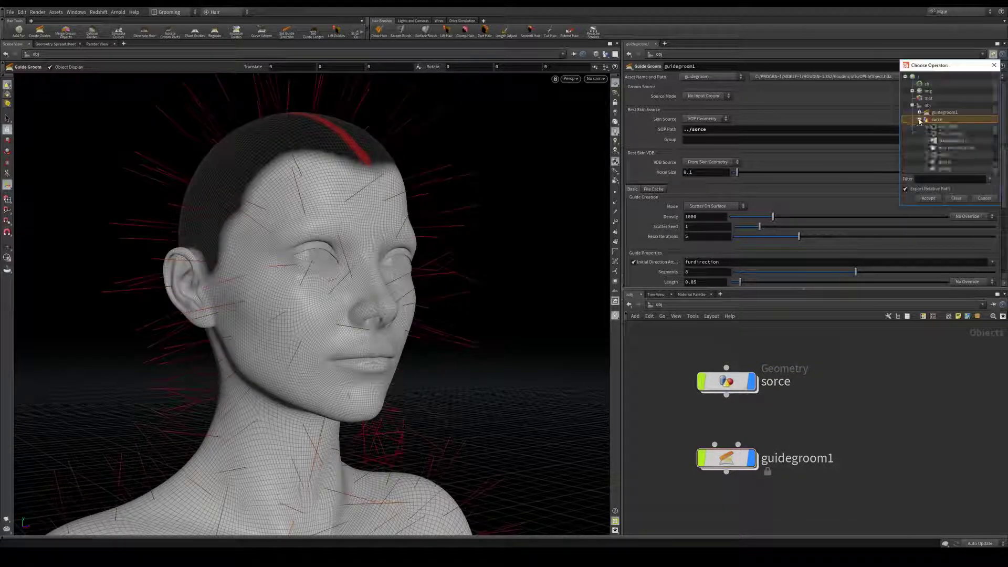
pyautogui.doubleClick(946, 135)
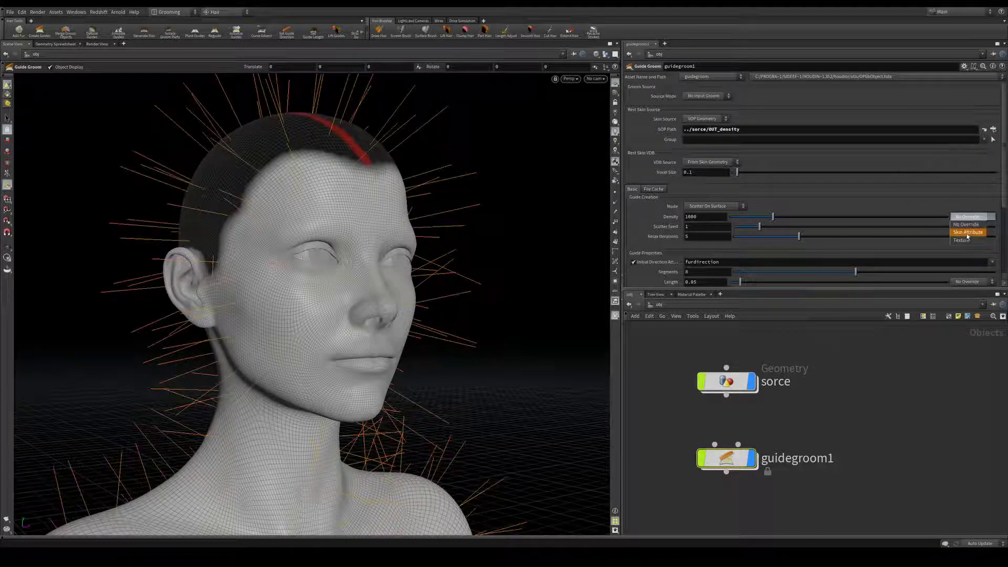
# - Drive guide density by the skin attribute and take the VDB from /obj/sorce/OUT_VDB
pyautogui.click(967, 232)
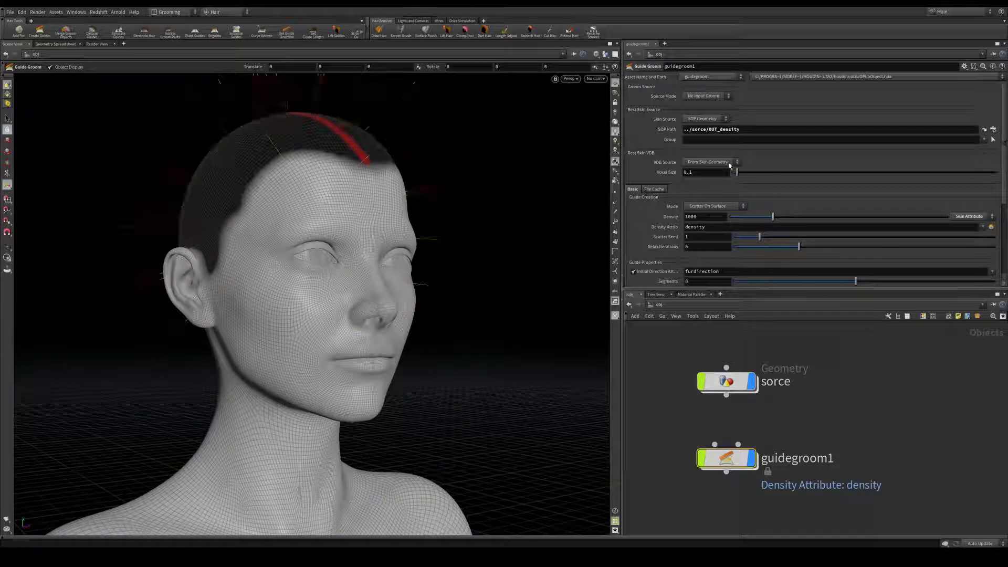
pyautogui.click(713, 162)
pyautogui.click(722, 180)
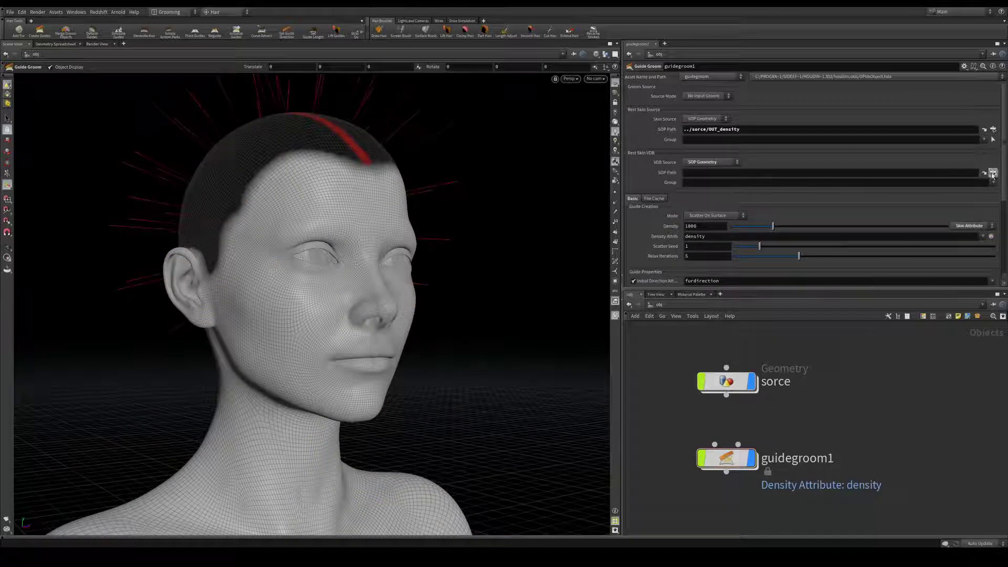
pyautogui.click(992, 174)
pyautogui.click(966, 134)
pyautogui.click(956, 198)
pyautogui.moveTo(829, 438); pyautogui.dragTo(830, 419, button='middle')
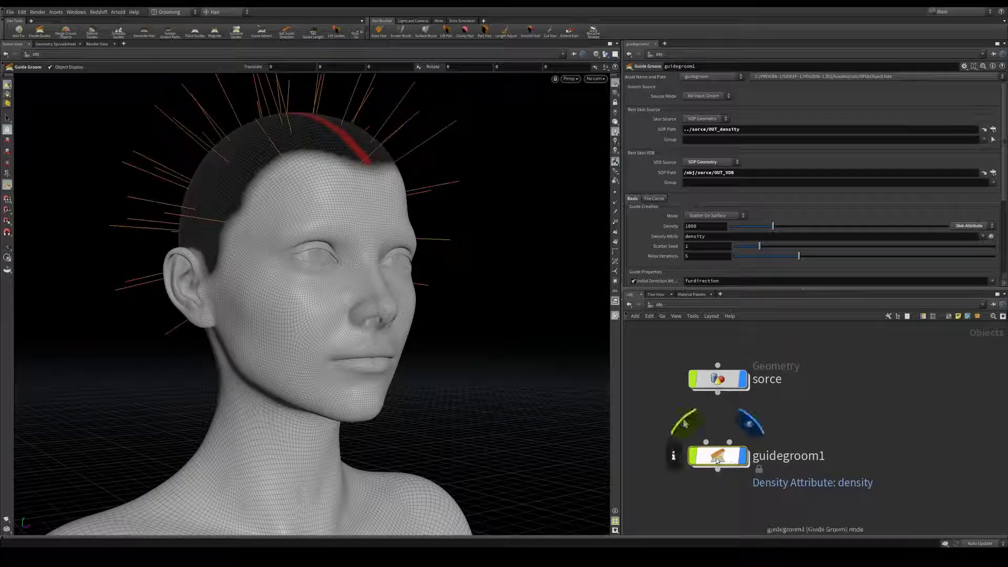
pyautogui.press('Escape')
pyautogui.moveTo(463, 349)
pyautogui.mouseDown()
pyautogui.moveTo(449, 316)
pyautogui.moveTo(488, 320)
pyautogui.mouseUp()
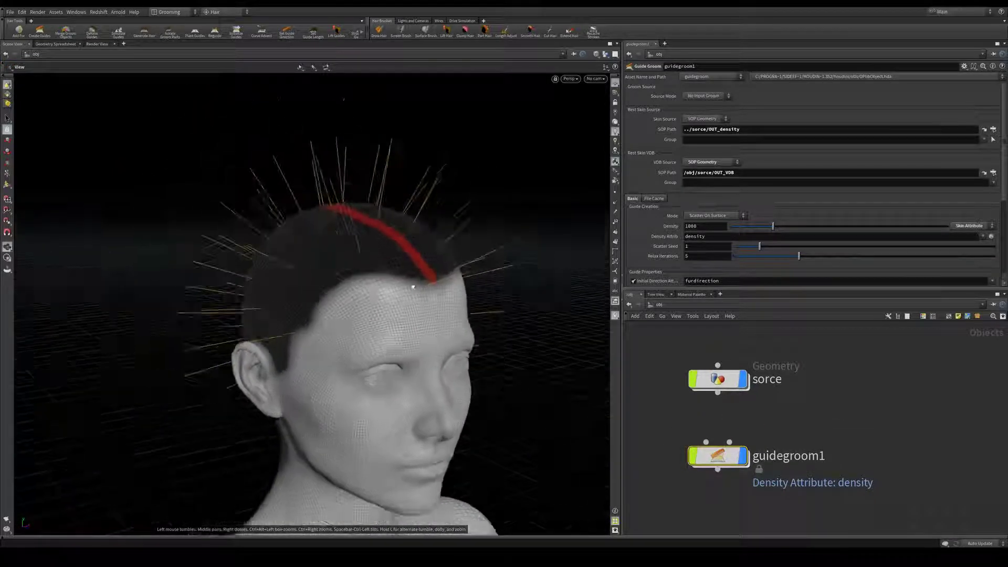
pyautogui.press('Return')
pyautogui.scroll(-5, 771, 198)
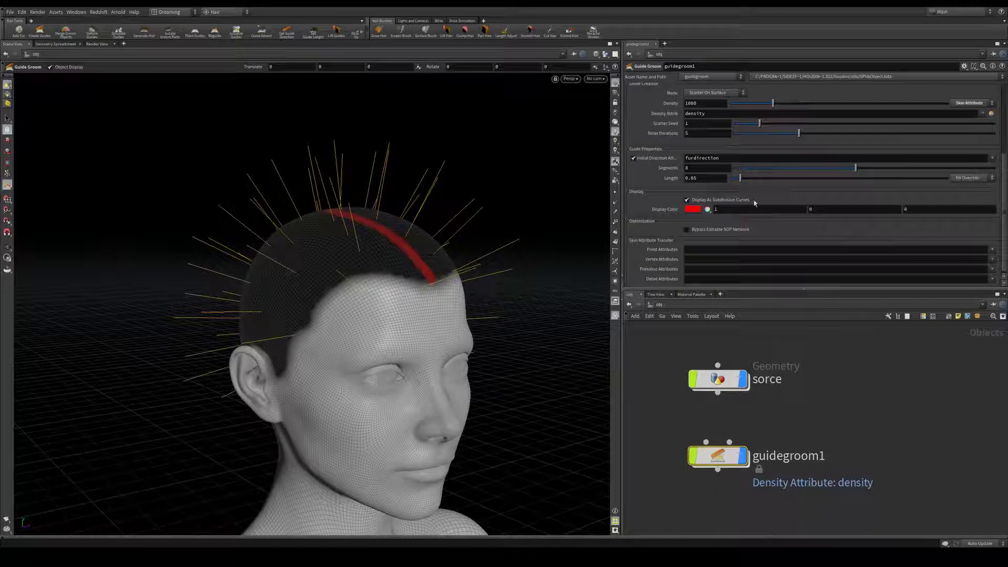
pyautogui.scroll(5, 761, 203)
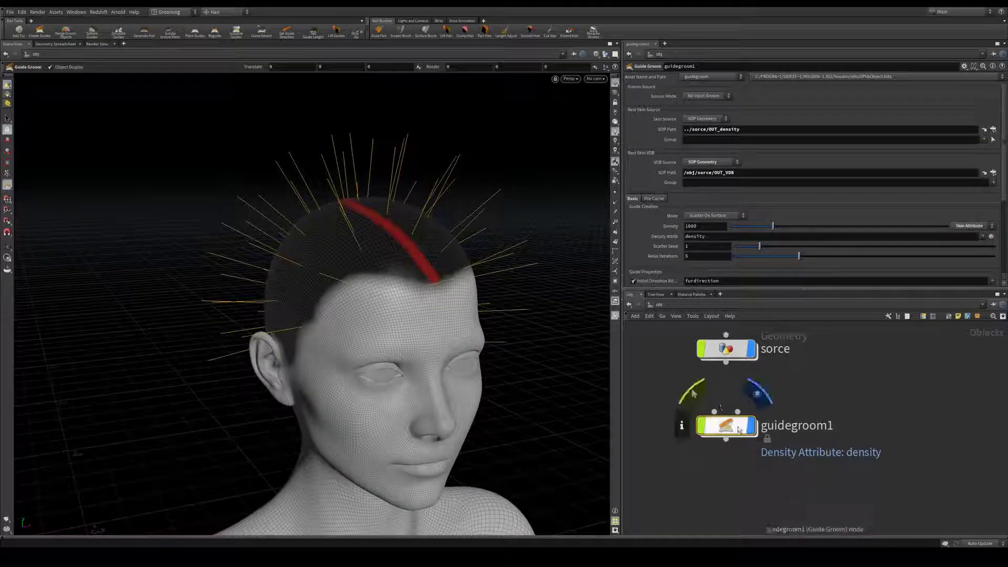
# - Inside guidegroom1, insert a Guide Groom node onto the wires and display it
pyautogui.doubleClick(717, 455)
pyautogui.moveTo(315, 273)
pyautogui.mouseDown()
pyautogui.moveTo(270, 270)
pyautogui.moveTo(331, 279)
pyautogui.moveTo(315, 278)
pyautogui.mouseUp()
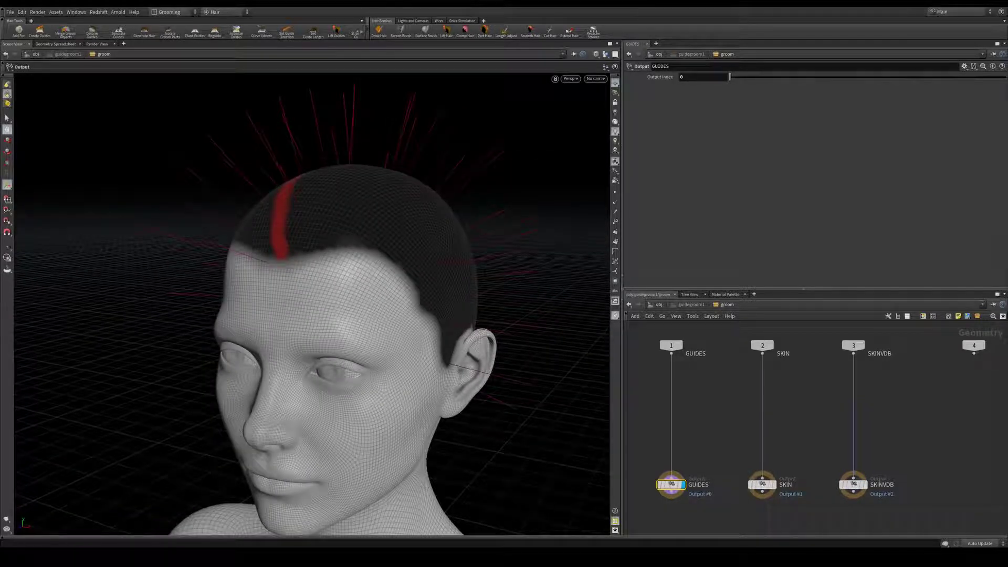
pyautogui.press('Tab')
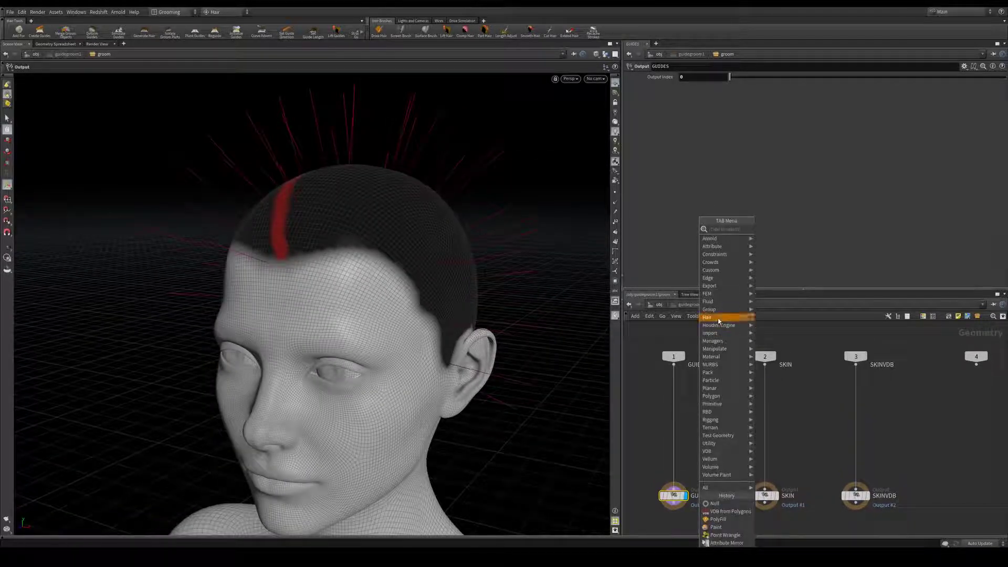
pyautogui.moveTo(713, 316)
pyautogui.click(781, 397)
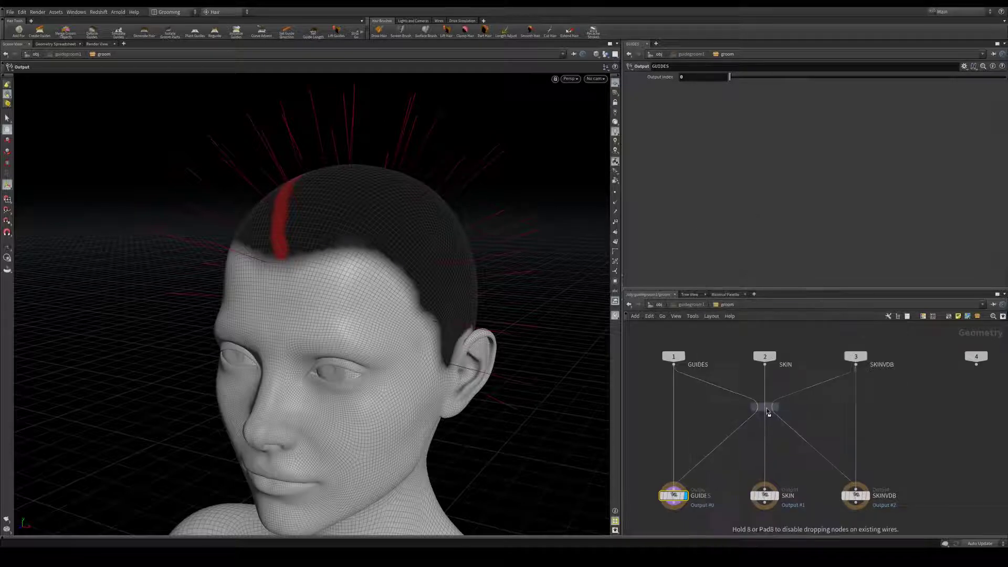
pyautogui.click(764, 414)
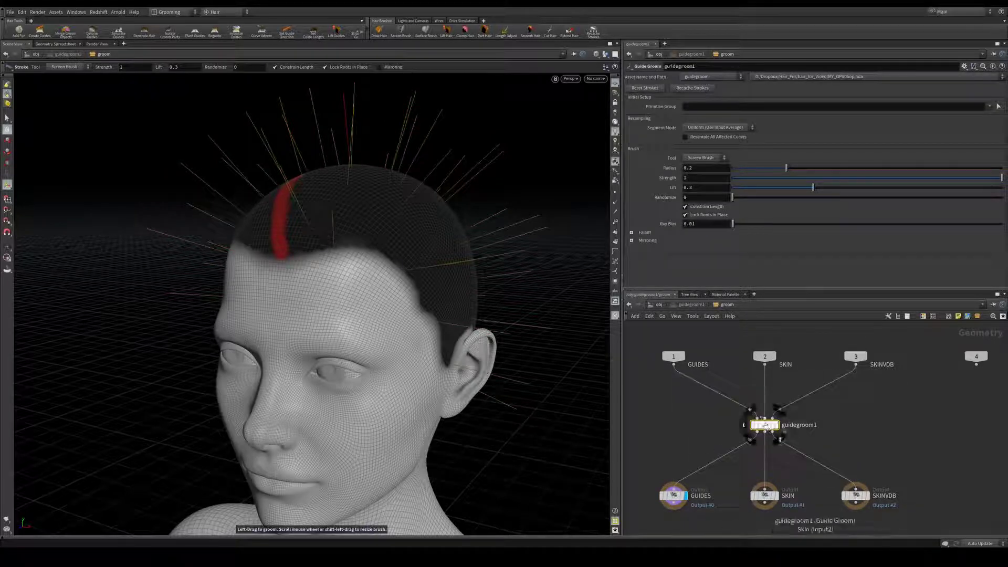
pyautogui.click(778, 426)
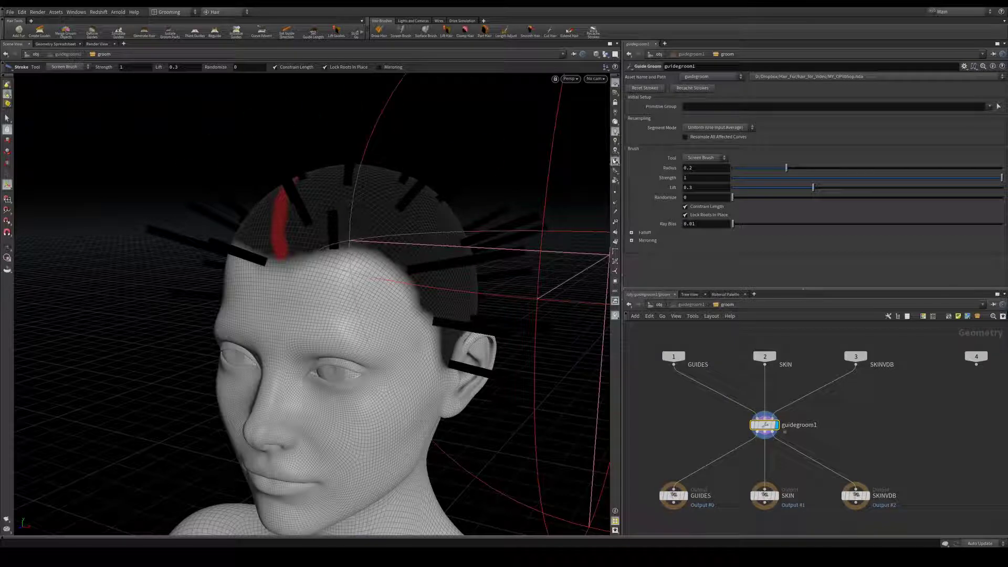
# - Switch the tool set to Brushes and choose the Cut Hair brush
pyautogui.press('Escape')
pyautogui.moveTo(331, 304)
pyautogui.mouseDown()
pyautogui.moveTo(391, 280)
pyautogui.moveTo(396, 329)
pyautogui.mouseUp()
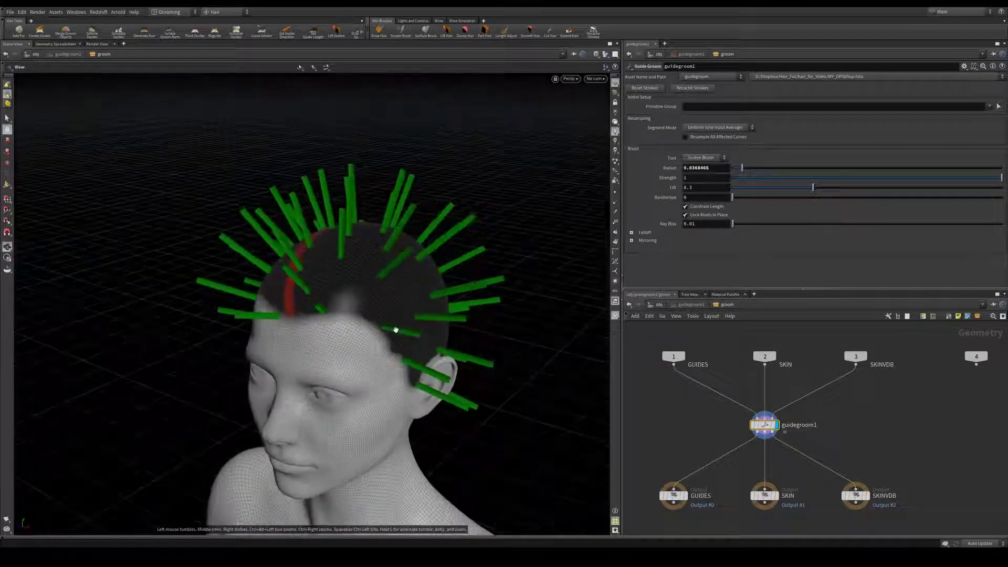
pyautogui.moveTo(399, 332)
pyautogui.mouseDown()
pyautogui.moveTo(449, 348)
pyautogui.moveTo(363, 362)
pyautogui.mouseUp()
pyautogui.press('s')
pyautogui.press('c')
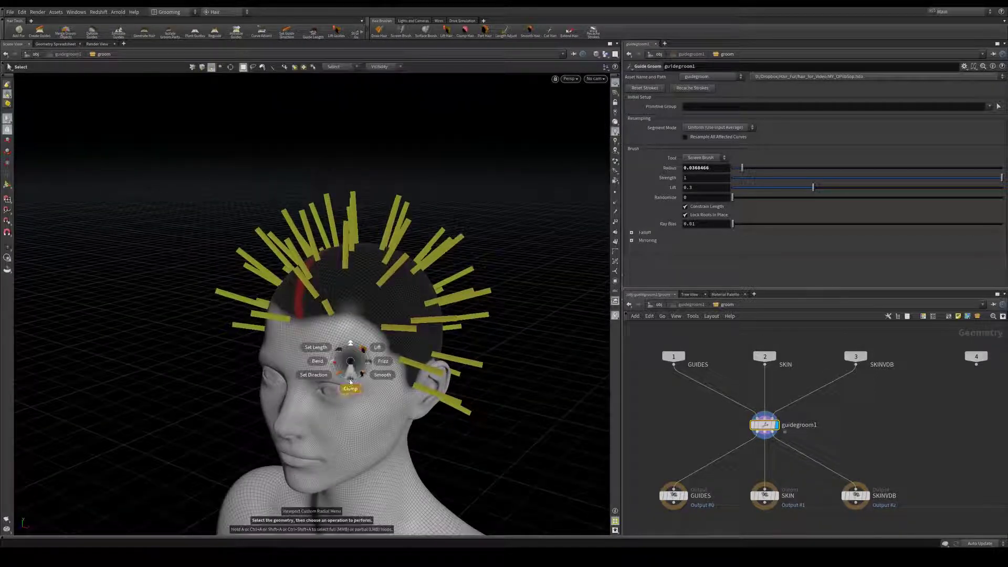
pyautogui.click(226, 12)
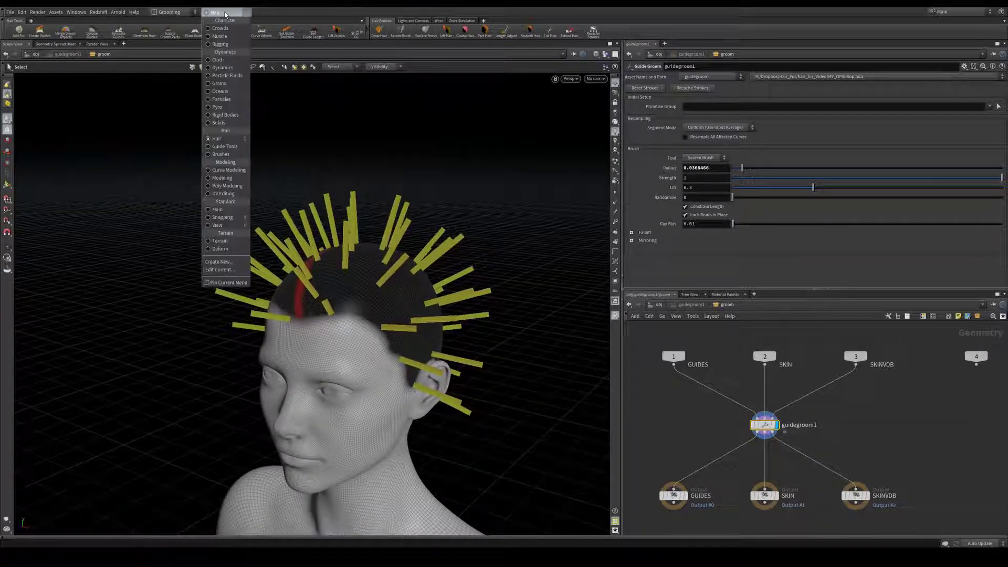
pyautogui.click(231, 156)
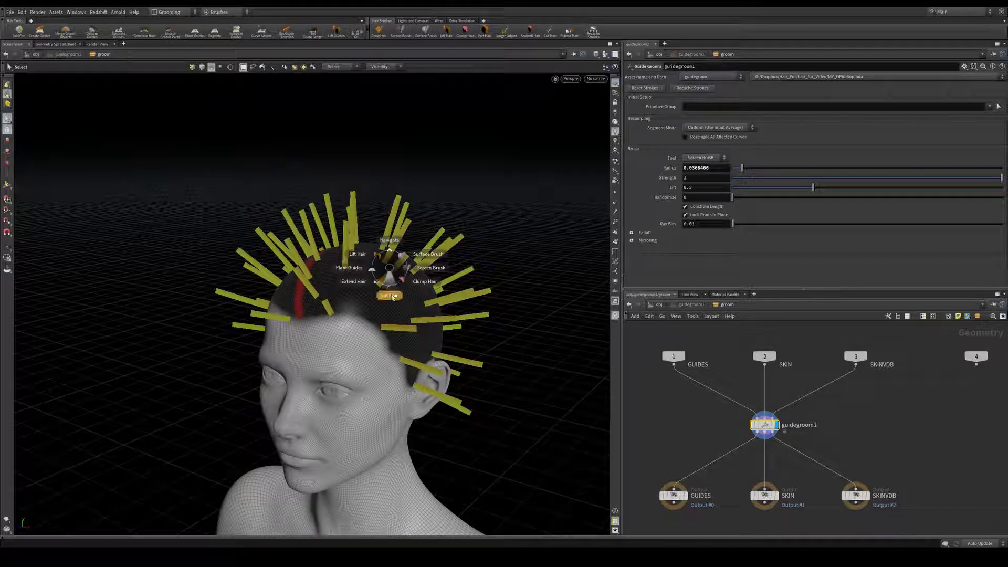
pyautogui.click(392, 297)
pyautogui.moveTo(407, 323)
pyautogui.mouseDown()
pyautogui.moveTo(216, 310)
pyautogui.moveTo(360, 349)
pyautogui.moveTo(355, 405)
pyautogui.moveTo(450, 383)
pyautogui.moveTo(300, 288)
pyautogui.moveTo(360, 272)
pyautogui.moveTo(342, 284)
pyautogui.moveTo(371, 286)
pyautogui.moveTo(342, 292)
pyautogui.moveTo(348, 303)
pyautogui.moveTo(326, 285)
pyautogui.mouseUp()
# - Plant two guides on the front of the scalp beside the part line
pyautogui.press('Return')
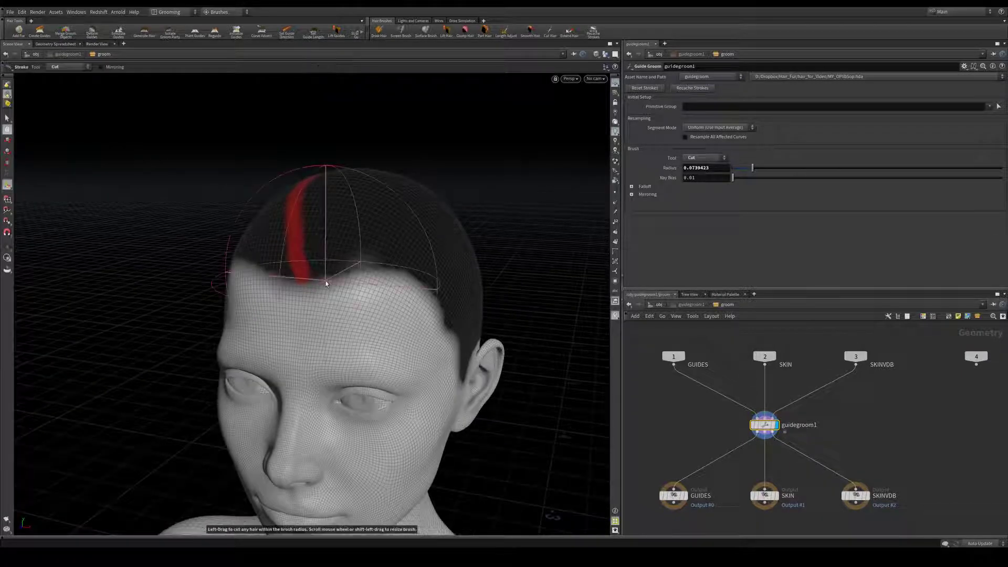
pyautogui.click(297, 286)
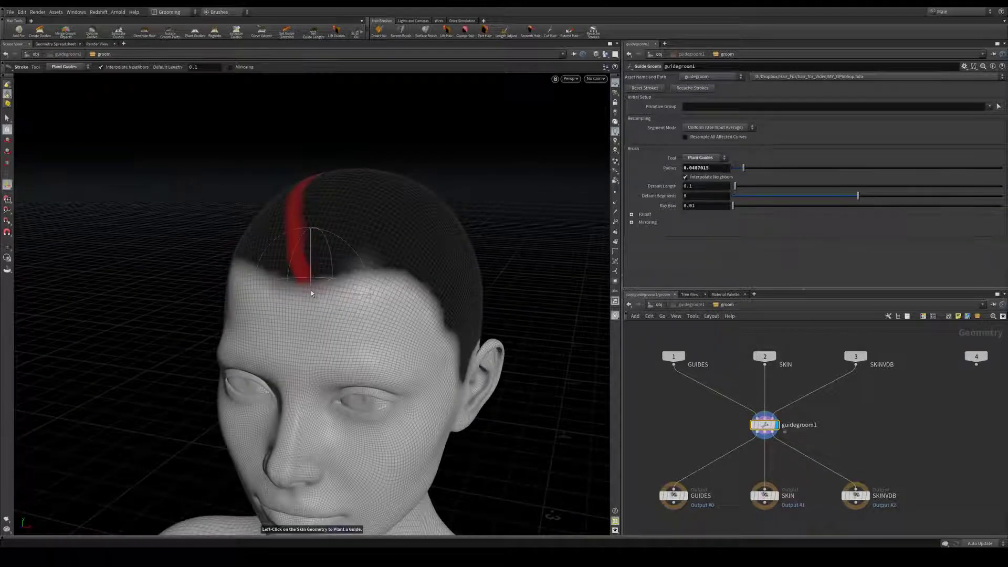
pyautogui.moveTo(315, 286)
pyautogui.mouseDown()
pyautogui.moveTo(343, 281)
pyautogui.moveTo(324, 299)
pyautogui.moveTo(328, 285)
pyautogui.mouseUp()
pyautogui.press('Return')
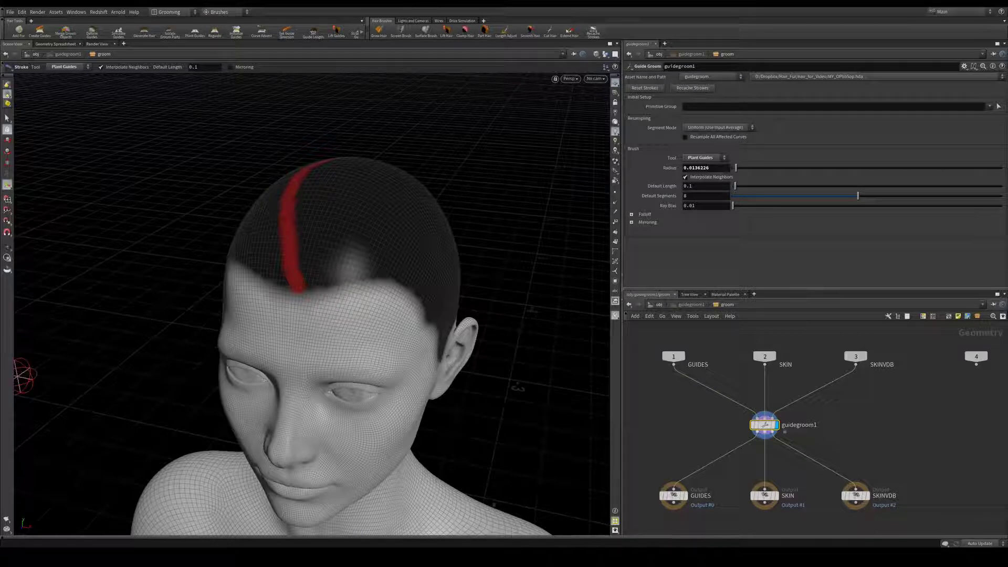
pyautogui.moveTo(301, 308)
pyautogui.mouseDown()
pyautogui.moveTo(292, 293)
pyautogui.moveTo(332, 305)
pyautogui.moveTo(321, 270)
pyautogui.moveTo(347, 284)
pyautogui.mouseUp()
pyautogui.click(317, 266)
pyautogui.press('Return')
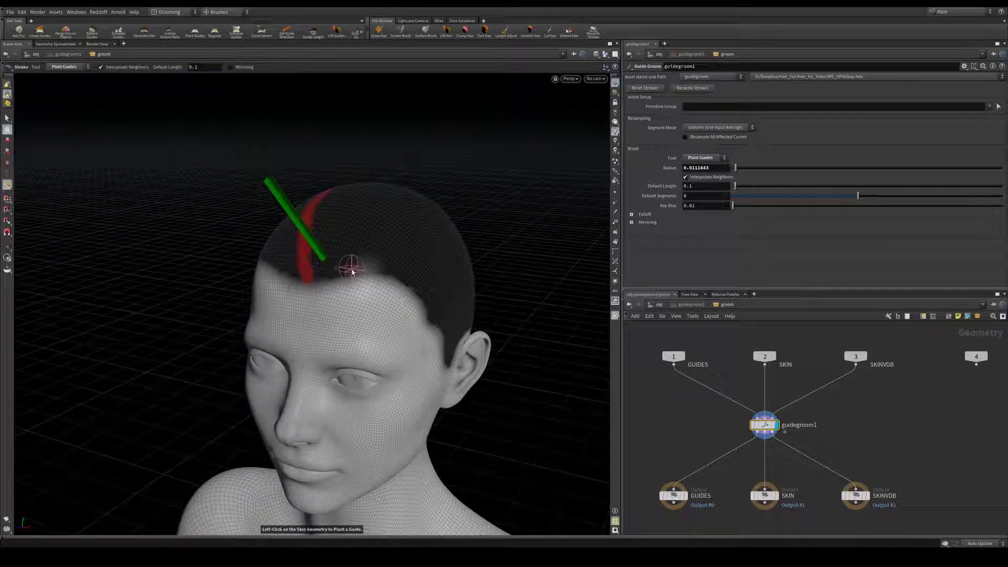
pyautogui.click(354, 266)
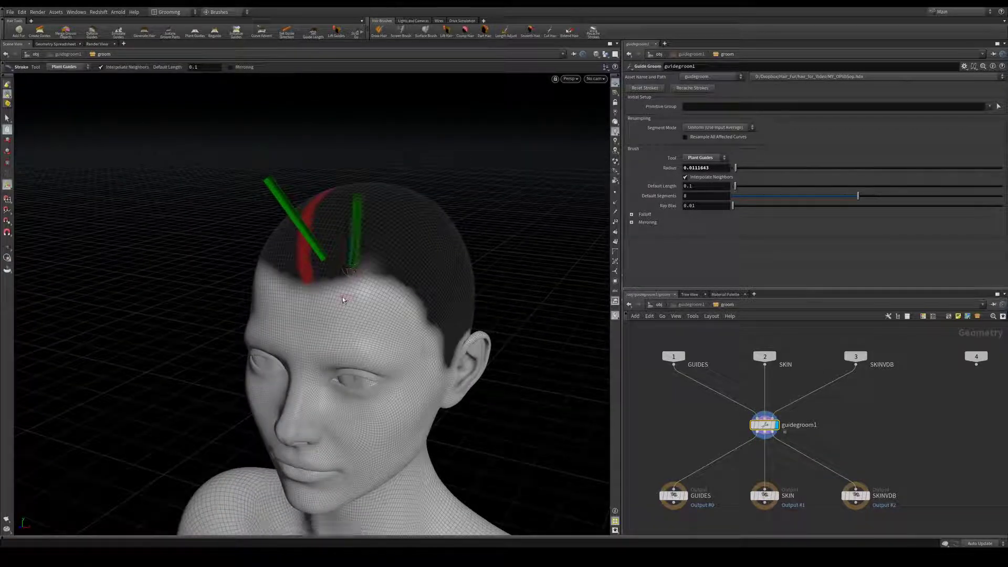
# - Select the middle planted guide and switch to the Screen Brush
pyautogui.moveTo(300, 317)
pyautogui.keyDown('alt'); pyautogui.mouseDown()
pyautogui.moveTo(270, 331)
pyautogui.moveTo(252, 254)
pyautogui.moveTo(241, 247)
pyautogui.mouseUp(); pyautogui.keyUp('alt')
pyautogui.press('s')
pyautogui.moveTo(344, 157)
pyautogui.mouseDown()
pyautogui.moveTo(285, 203)
pyautogui.moveTo(293, 218)
pyautogui.moveTo(266, 281)
pyautogui.moveTo(274, 320)
pyautogui.mouseUp()
pyautogui.press('c')
pyautogui.click(286, 205)
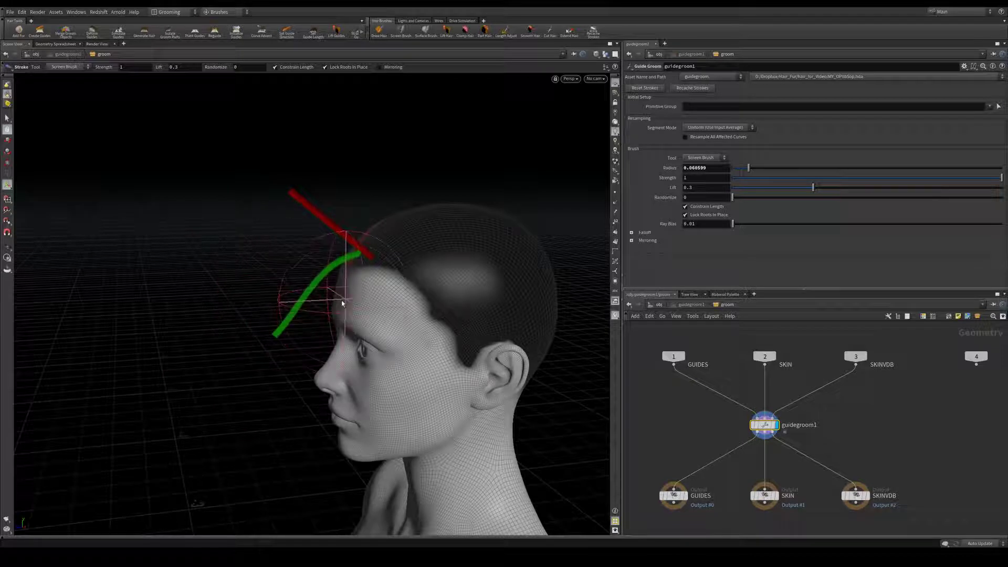
# - Bend the green forehead guide to hang more vertically, checking both profiles
pyautogui.moveTo(342, 303)
pyautogui.keyDown('alt'); pyautogui.mouseDown()
pyautogui.moveTo(330, 274)
pyautogui.moveTo(455, 268)
pyautogui.moveTo(404, 304)
pyautogui.moveTo(378, 288)
pyautogui.mouseUp(); pyautogui.keyUp('alt')
pyautogui.scroll(-2, 309, 254)
pyautogui.moveTo(377, 331)
pyautogui.mouseDown()
pyautogui.moveTo(365, 298)
pyautogui.moveTo(304, 326)
pyautogui.mouseUp()
pyautogui.scroll(2, 304, 326)
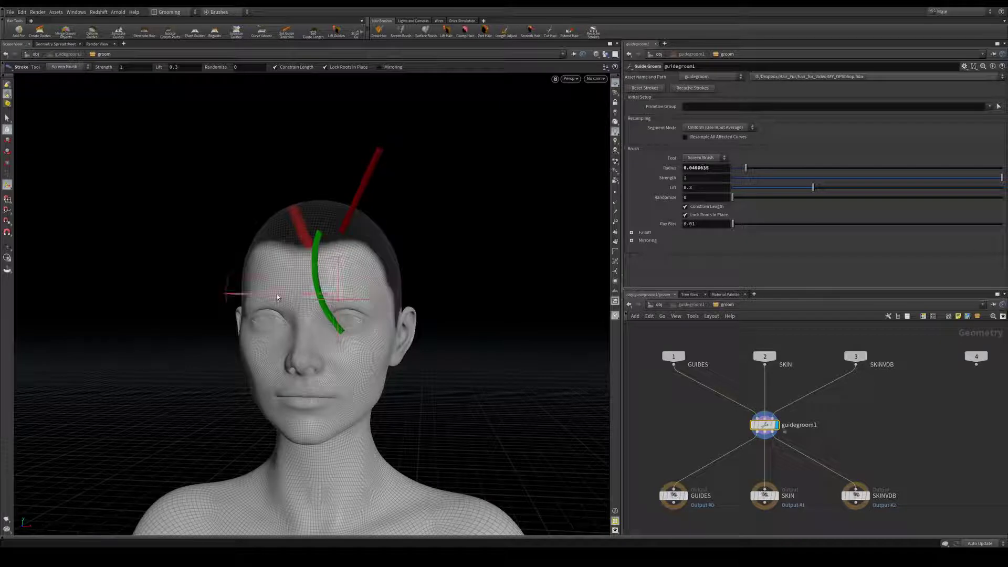
pyautogui.keyDown('alt'); pyautogui.moveTo(311, 347); pyautogui.dragTo(387, 352); pyautogui.keyUp('alt')
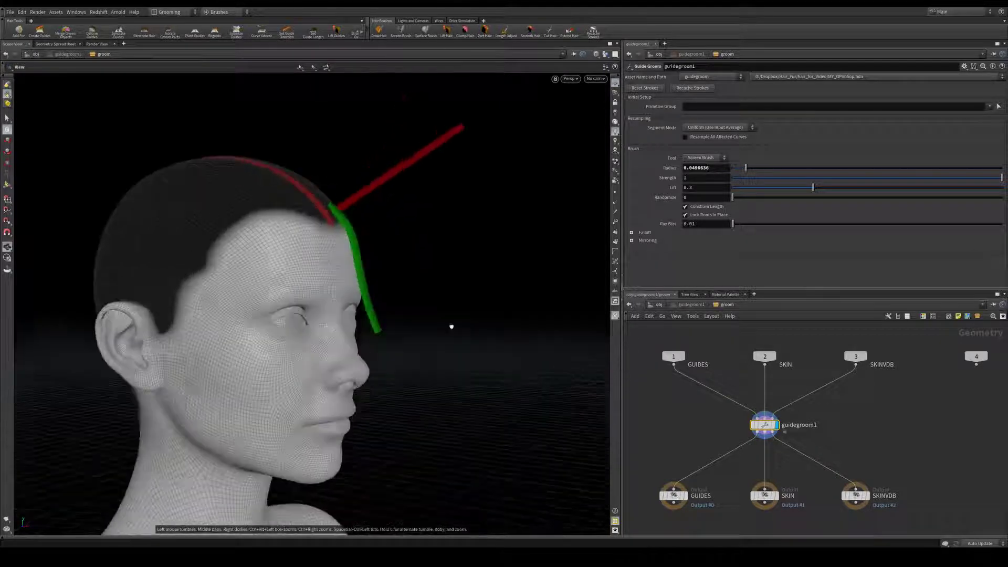
pyautogui.scroll(-2, 378, 336)
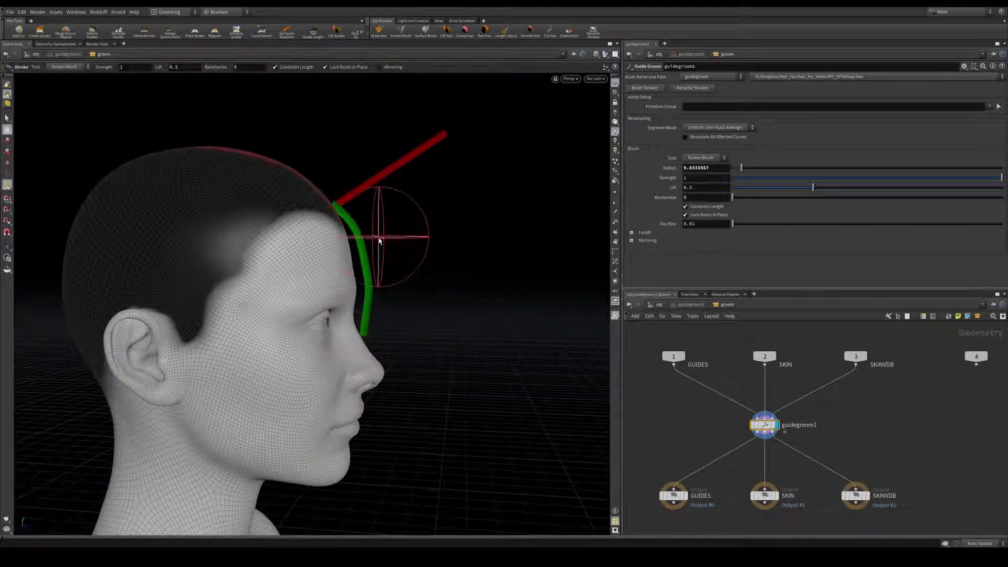
pyautogui.keyDown('alt'); pyautogui.moveTo(345, 264); pyautogui.dragTo(147, 292); pyautogui.keyUp('alt')
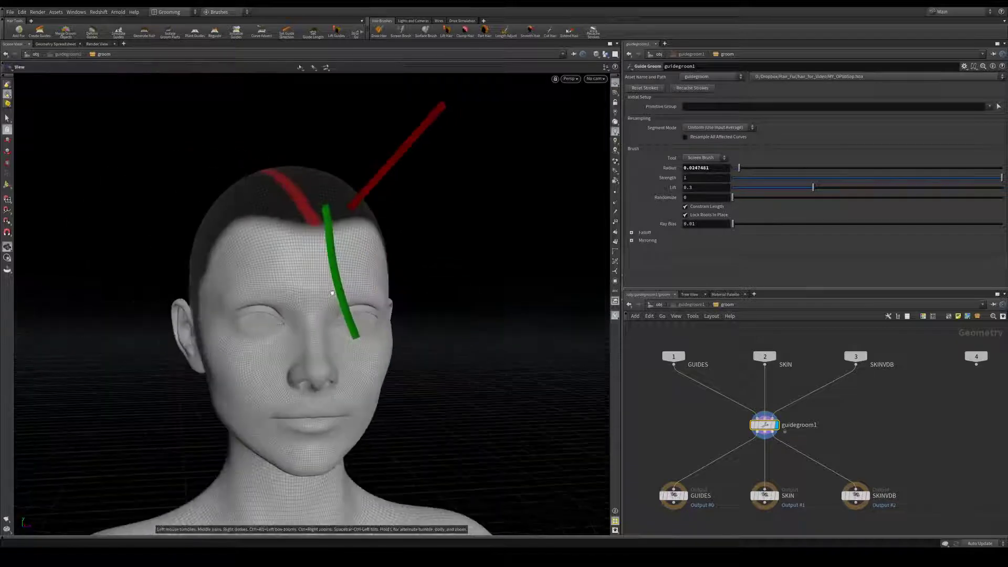
pyautogui.scroll(5, 290, 382)
pyautogui.scroll(-2, 289, 382)
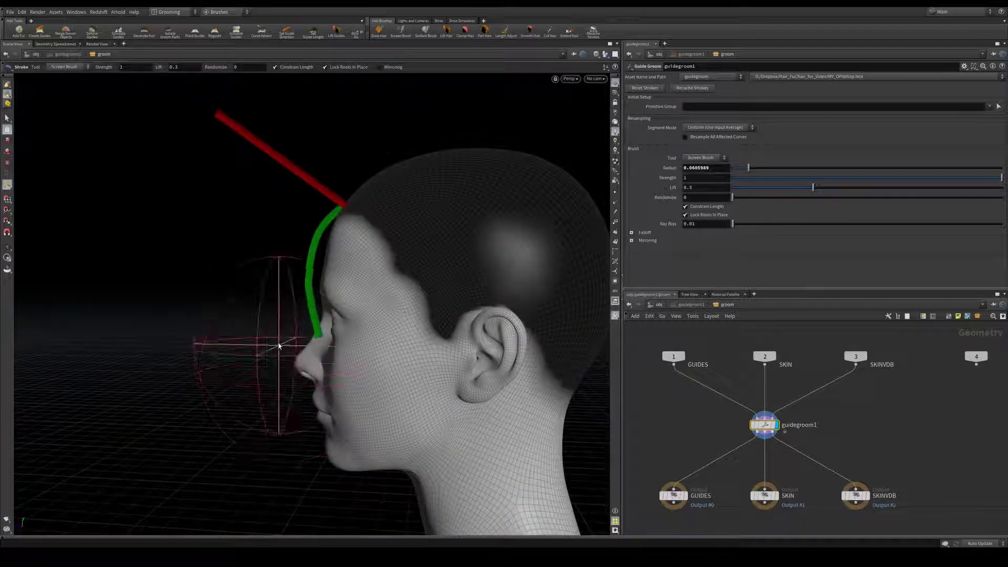
pyautogui.keyDown('alt'); pyautogui.moveTo(290, 381); pyautogui.dragTo(375, 281); pyautogui.keyUp('alt')
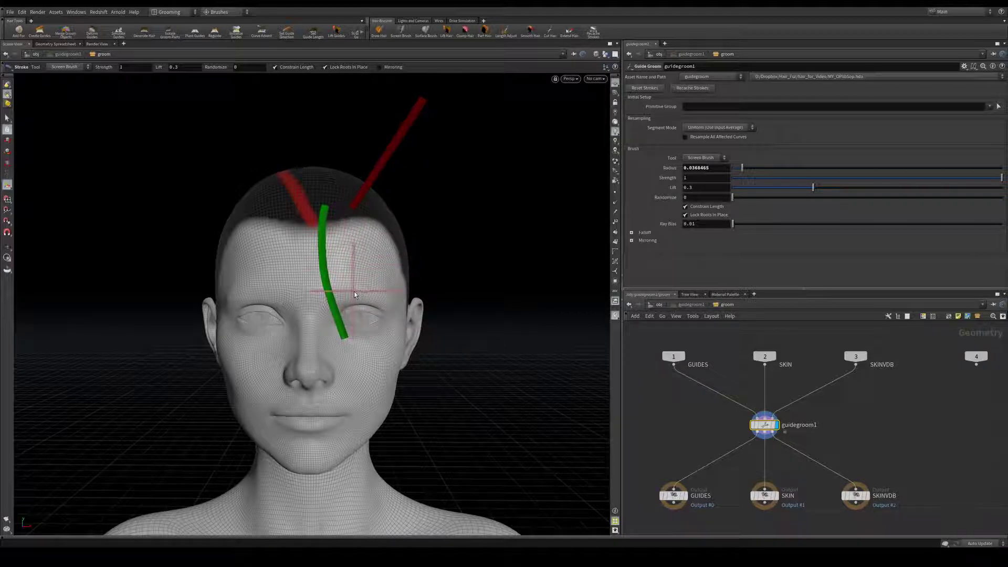
pyautogui.keyDown('alt'); pyautogui.moveTo(376, 317); pyautogui.dragTo(367, 310); pyautogui.keyUp('alt')
# - Trim the forehead guides with Cut Hair, then return to the Screen Brush
pyautogui.press('c')
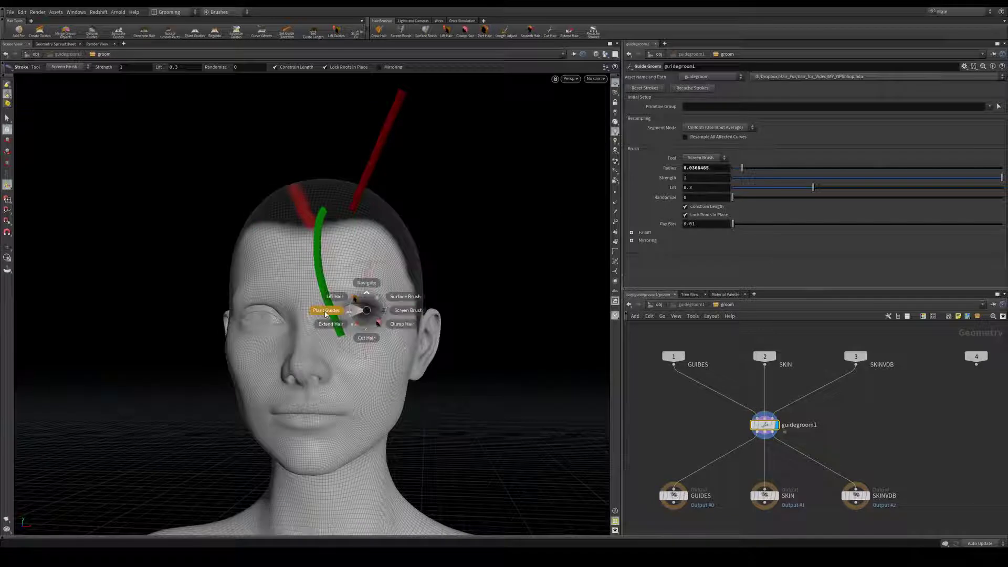
pyautogui.click(364, 343)
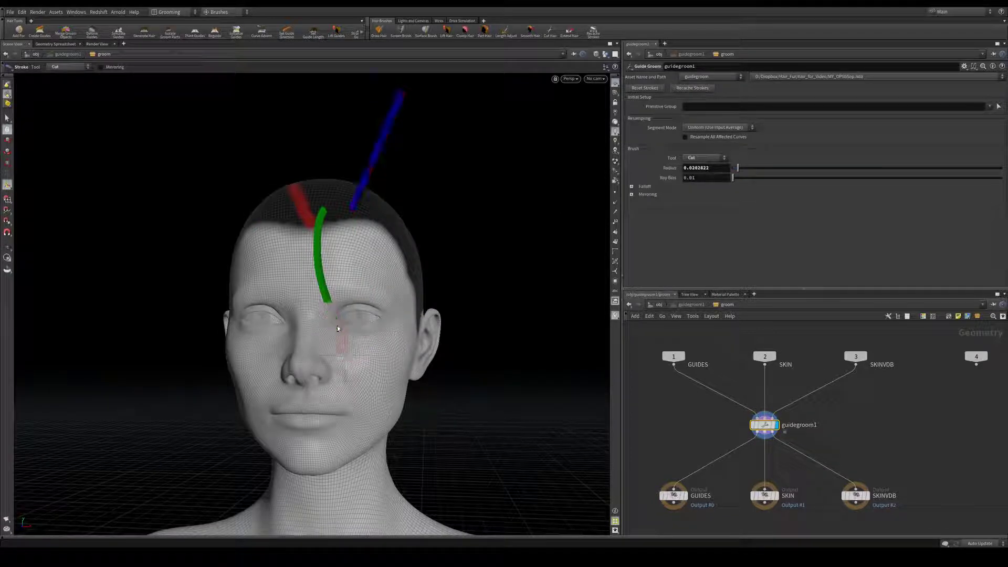
pyautogui.moveTo(338, 328)
pyautogui.keyDown('alt'); pyautogui.mouseDown()
pyautogui.moveTo(389, 294)
pyautogui.moveTo(416, 299)
pyautogui.moveTo(392, 304)
pyautogui.mouseUp(); pyautogui.keyUp('alt')
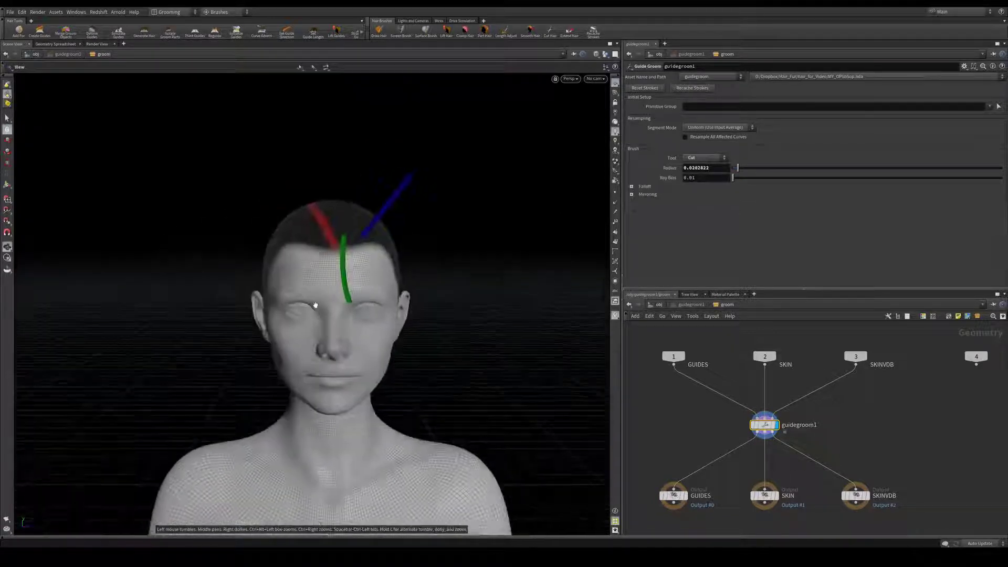
pyautogui.press('c')
pyautogui.click(428, 305)
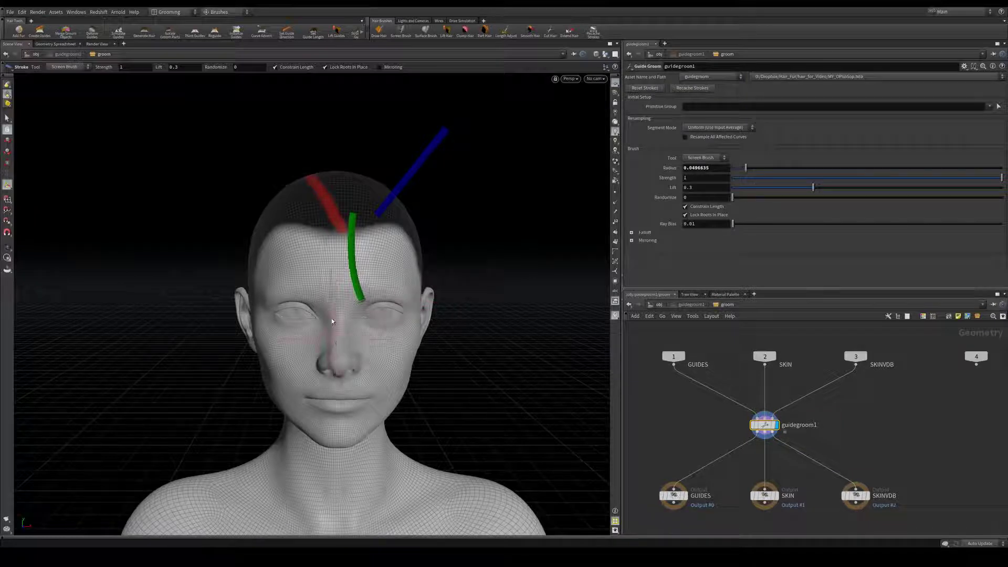
pyautogui.keyDown('alt'); pyautogui.moveTo(394, 322); pyautogui.dragTo(376, 290); pyautogui.keyUp('alt')
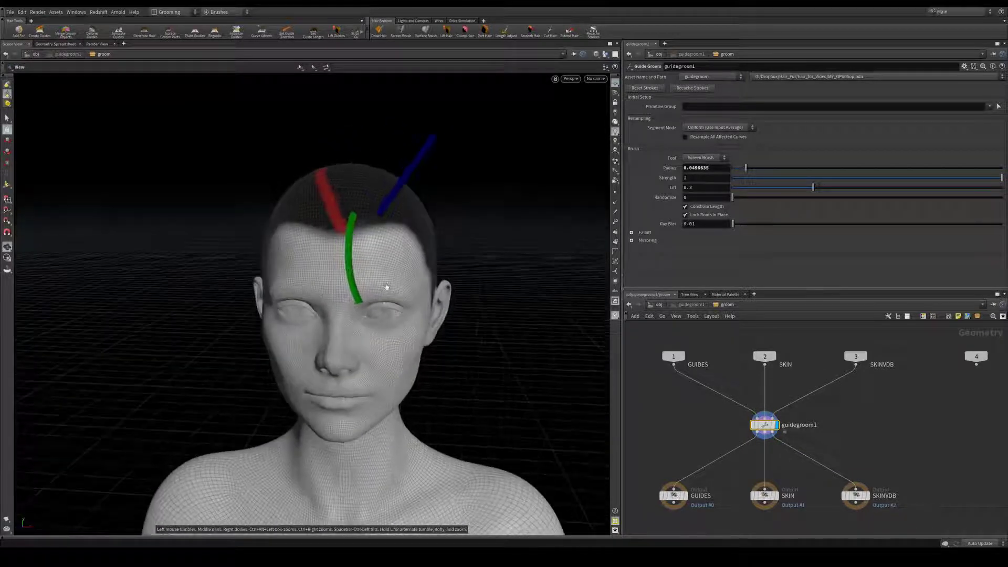
# - Select the blue guide and comb the guides flat against the forehead
pyautogui.click(392, 189)
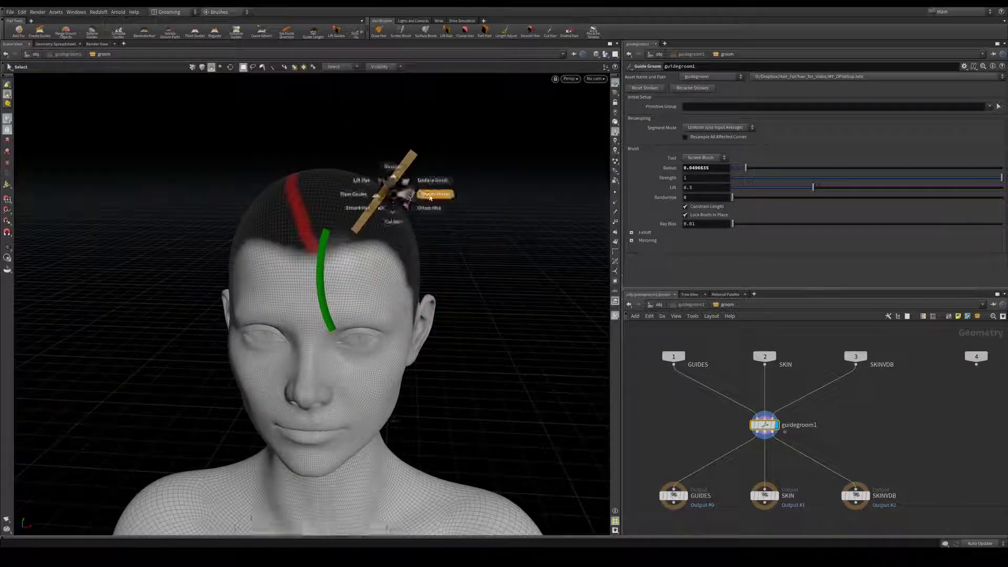
pyautogui.moveTo(391, 189)
pyautogui.keyDown('alt'); pyautogui.mouseDown()
pyautogui.moveTo(324, 234)
pyautogui.moveTo(416, 191)
pyautogui.moveTo(401, 259)
pyautogui.moveTo(341, 281)
pyautogui.moveTo(383, 281)
pyautogui.mouseUp(); pyautogui.keyUp('alt')
pyautogui.scroll(-2, 383, 280)
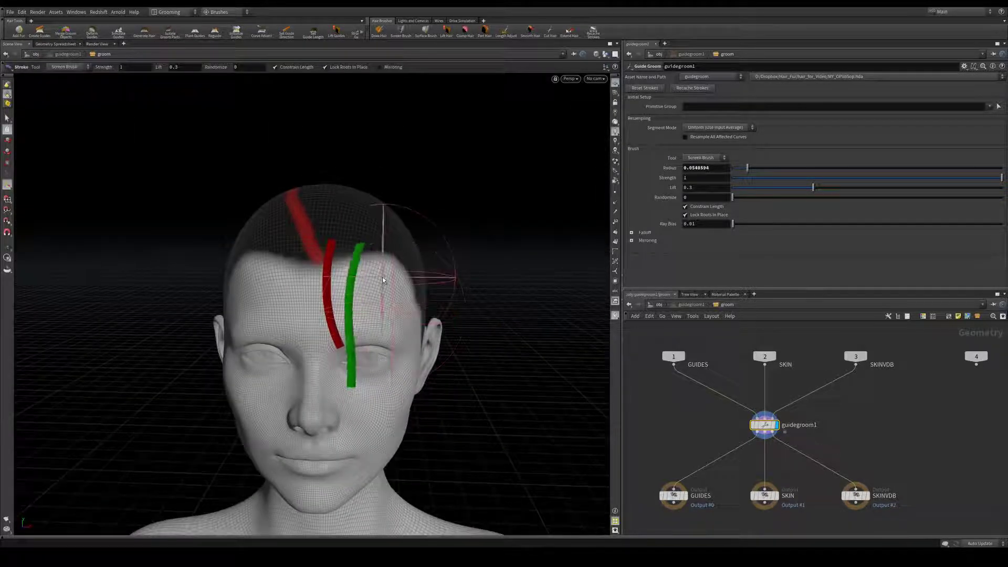
pyautogui.keyDown('alt'); pyautogui.moveTo(355, 332); pyautogui.dragTo(292, 308); pyautogui.keyUp('alt')
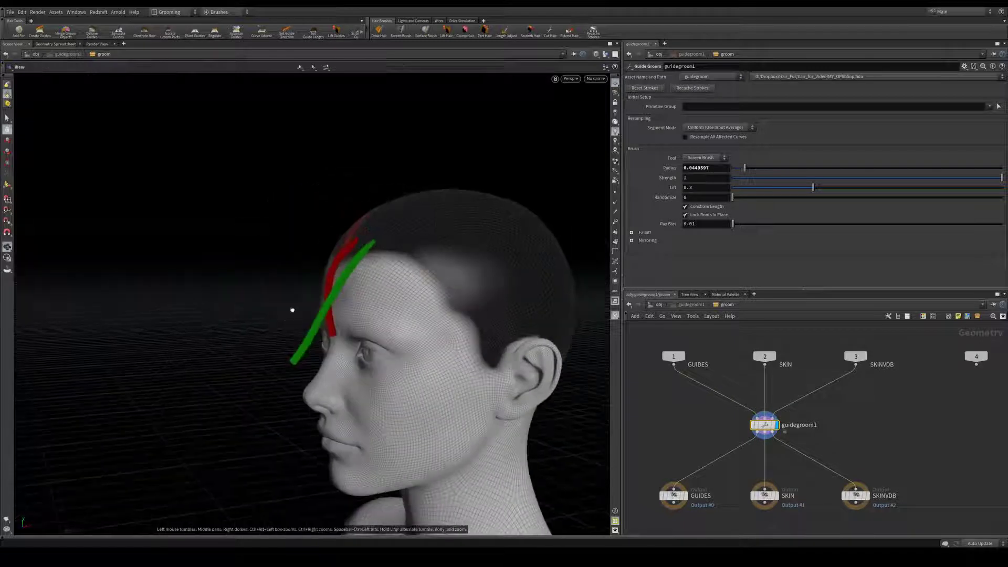
pyautogui.keyDown('alt'); pyautogui.moveTo(306, 353); pyautogui.dragTo(286, 333); pyautogui.keyUp('alt')
pyautogui.scroll(-1, 342, 298)
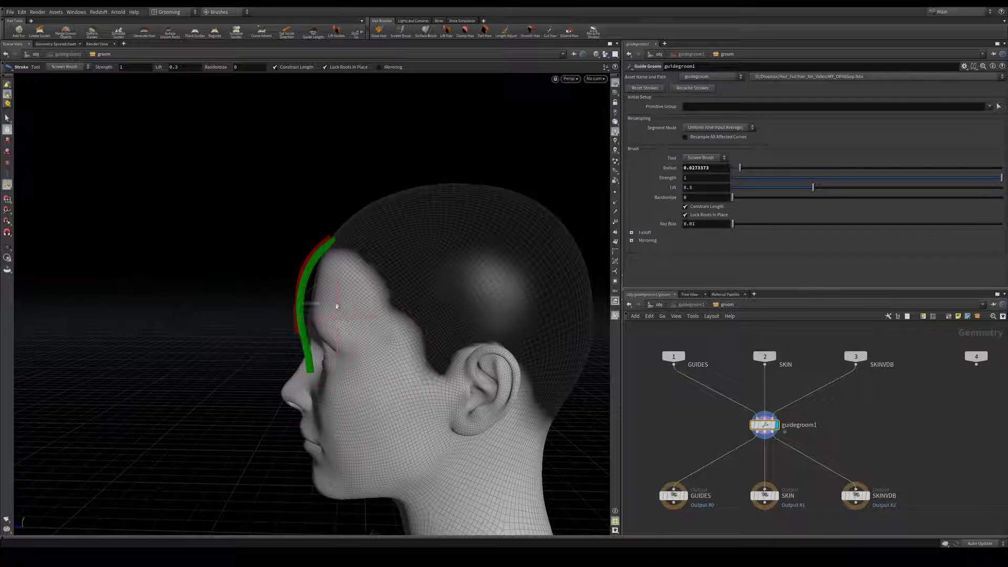
pyautogui.keyDown('alt'); pyautogui.moveTo(337, 307); pyautogui.dragTo(417, 373); pyautogui.keyUp('alt')
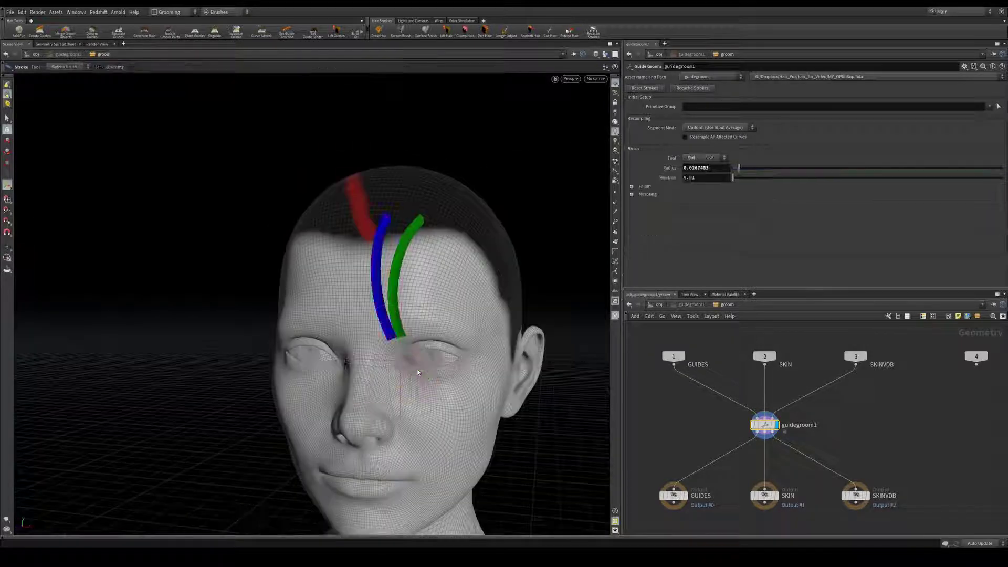
# - Plant a new guide on the forehead and go back to brushing
pyautogui.moveTo(417, 372)
pyautogui.keyDown('alt'); pyautogui.mouseDown()
pyautogui.moveTo(355, 288)
pyautogui.moveTo(484, 416)
pyautogui.moveTo(333, 330)
pyautogui.mouseUp(); pyautogui.keyUp('alt')
pyautogui.press('c')
pyautogui.click(359, 294)
pyautogui.click(348, 275)
pyautogui.press('c')
pyautogui.moveTo(324, 405)
pyautogui.keyDown('alt'); pyautogui.mouseDown()
pyautogui.moveTo(317, 367)
pyautogui.moveTo(366, 372)
pyautogui.mouseUp(); pyautogui.keyUp('alt')
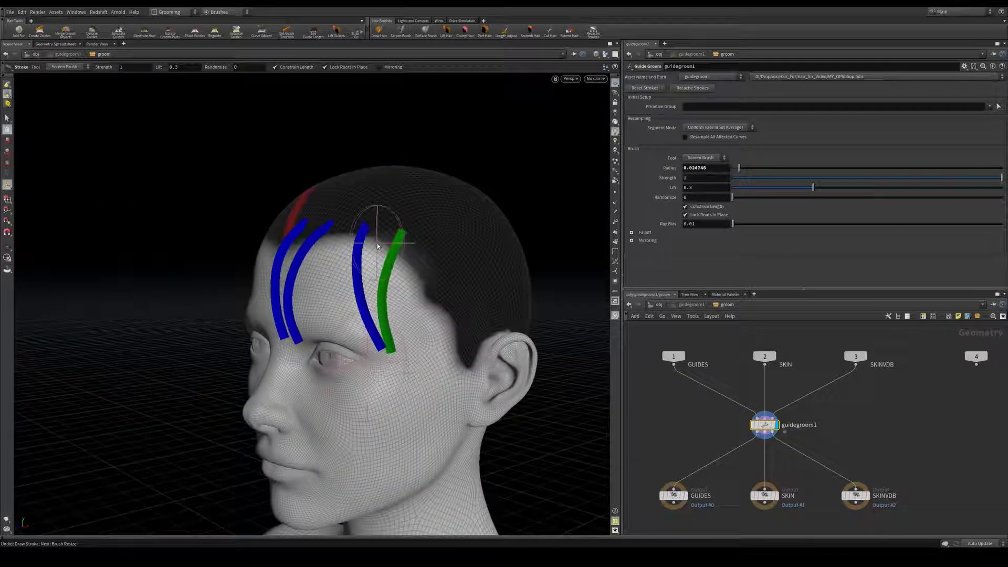
pyautogui.moveTo(377, 245)
pyautogui.keyDown('alt'); pyautogui.mouseDown()
pyautogui.moveTo(465, 340)
pyautogui.moveTo(350, 255)
pyautogui.mouseUp(); pyautogui.keyUp('alt')
pyautogui.press('s')
pyautogui.moveTo(315, 294)
pyautogui.keyDown('alt'); pyautogui.mouseDown()
pyautogui.moveTo(427, 327)
pyautogui.moveTo(341, 342)
pyautogui.moveTo(352, 271)
pyautogui.mouseUp(); pyautogui.keyUp('alt')
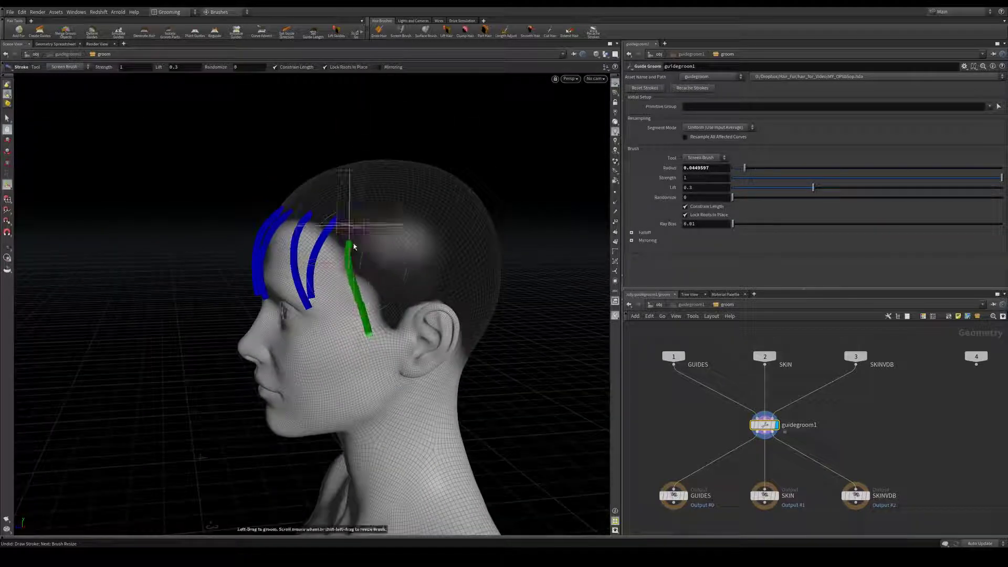
# - Extend the green guide down past the ear and comb it downward
pyautogui.press('e')
pyautogui.scroll(4, 341, 309)
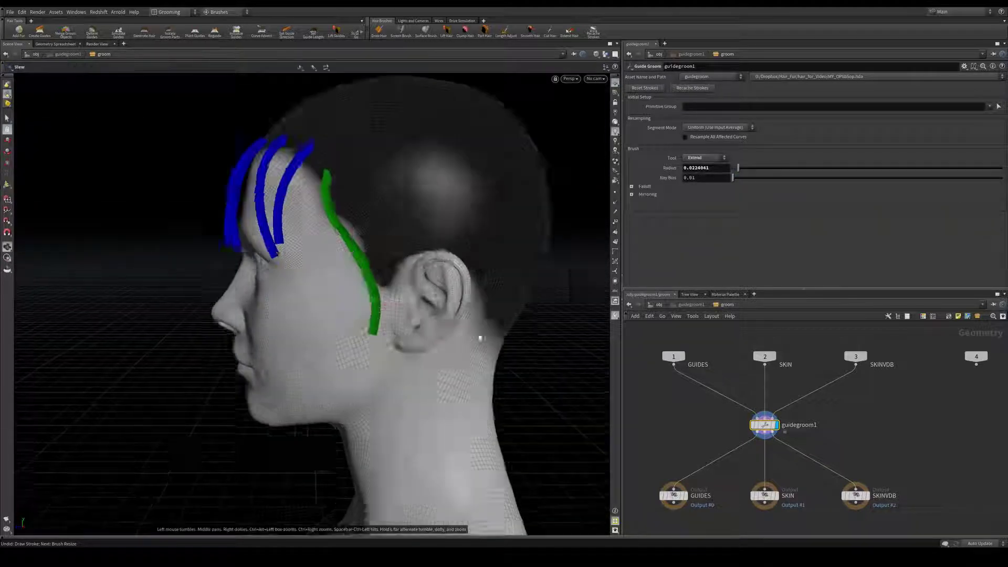
pyautogui.keyDown('alt'); pyautogui.moveTo(431, 336); pyautogui.dragTo(391, 366); pyautogui.keyUp('alt')
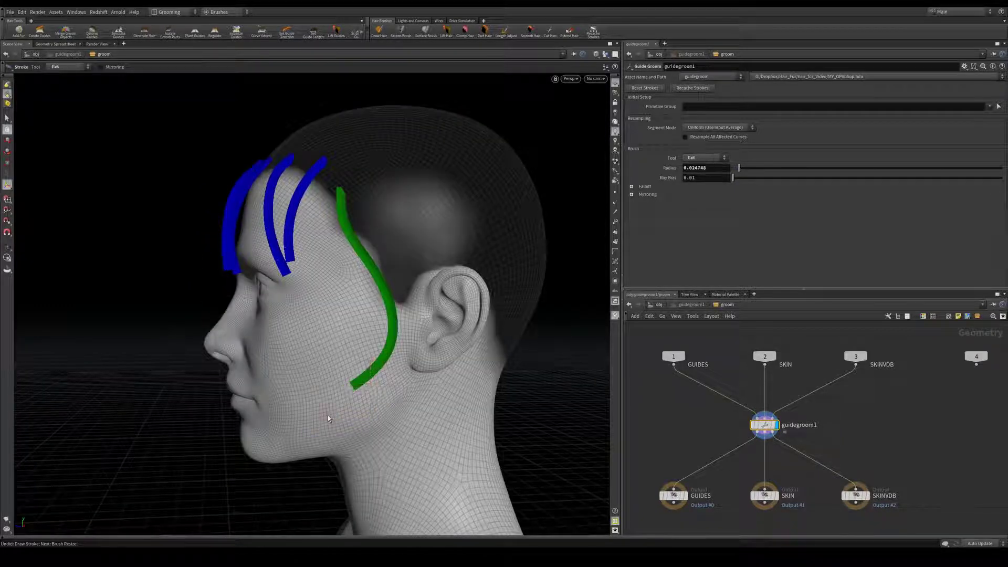
pyautogui.press('s')
pyautogui.keyDown('alt'); pyautogui.moveTo(322, 229); pyautogui.dragTo(457, 338); pyautogui.keyUp('alt')
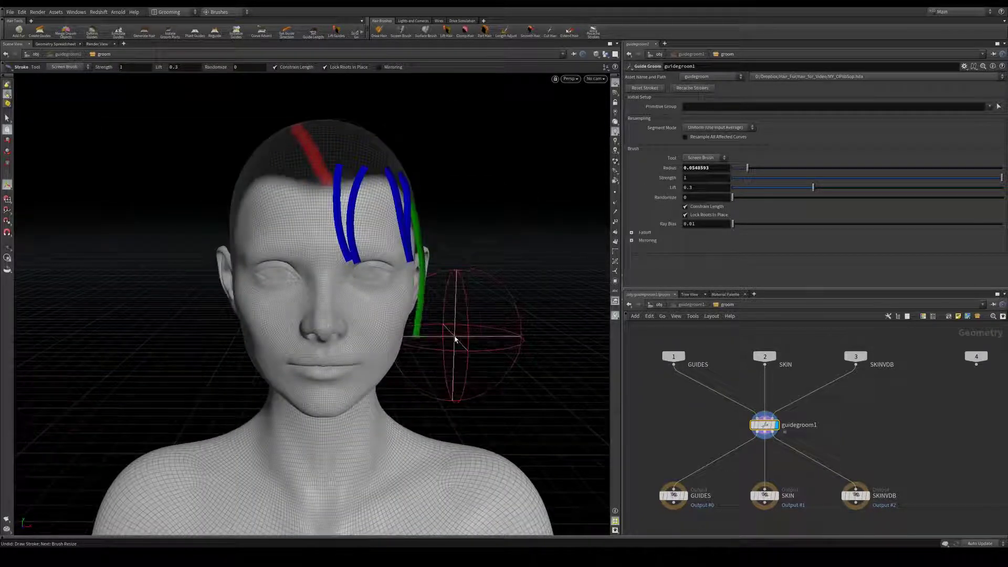
pyautogui.scroll(3, 443, 336)
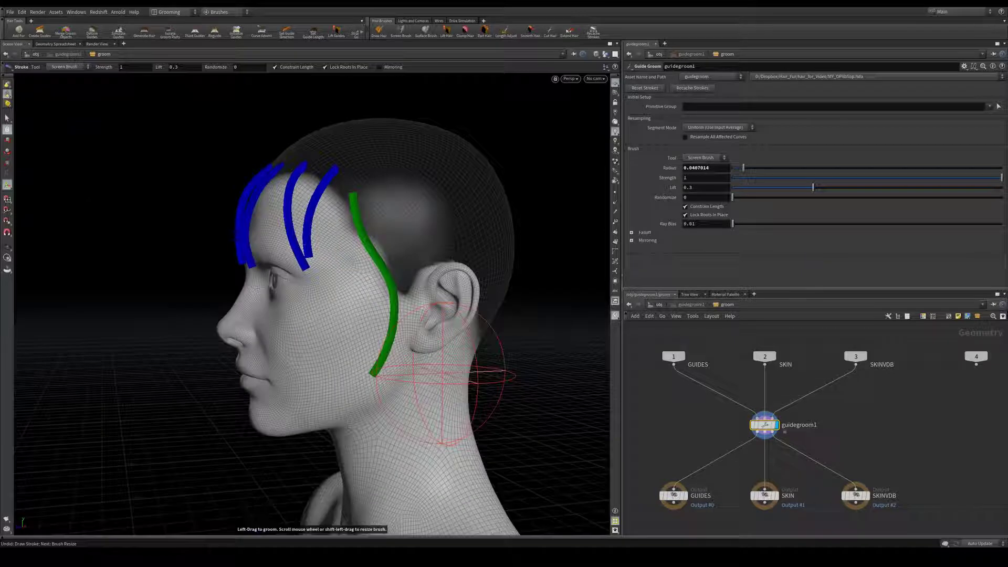
pyautogui.moveTo(444, 372)
pyautogui.mouseDown()
pyautogui.moveTo(273, 249)
pyautogui.moveTo(380, 282)
pyautogui.mouseUp()
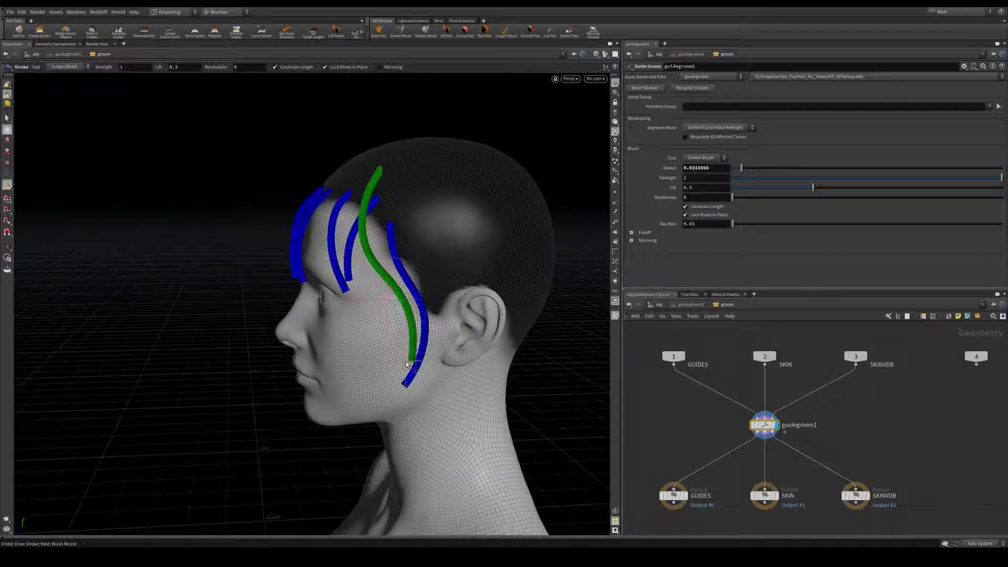
pyautogui.moveTo(407, 386); pyautogui.dragTo(371, 245)
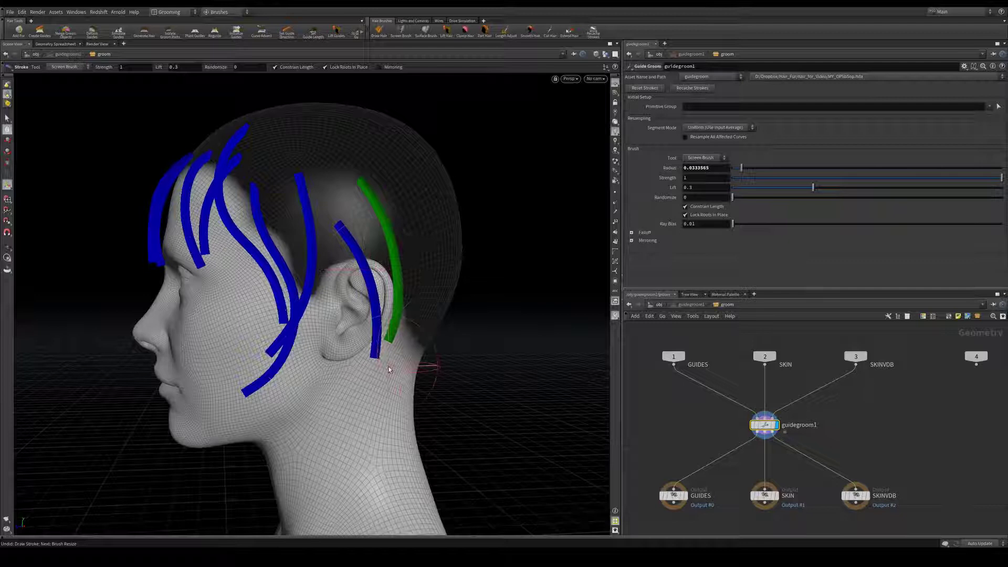
# - Comb the guides into a bob shape with the Screen Brush from several angles
pyautogui.press('Escape')
pyautogui.moveTo(389, 369); pyautogui.dragTo(379, 327)
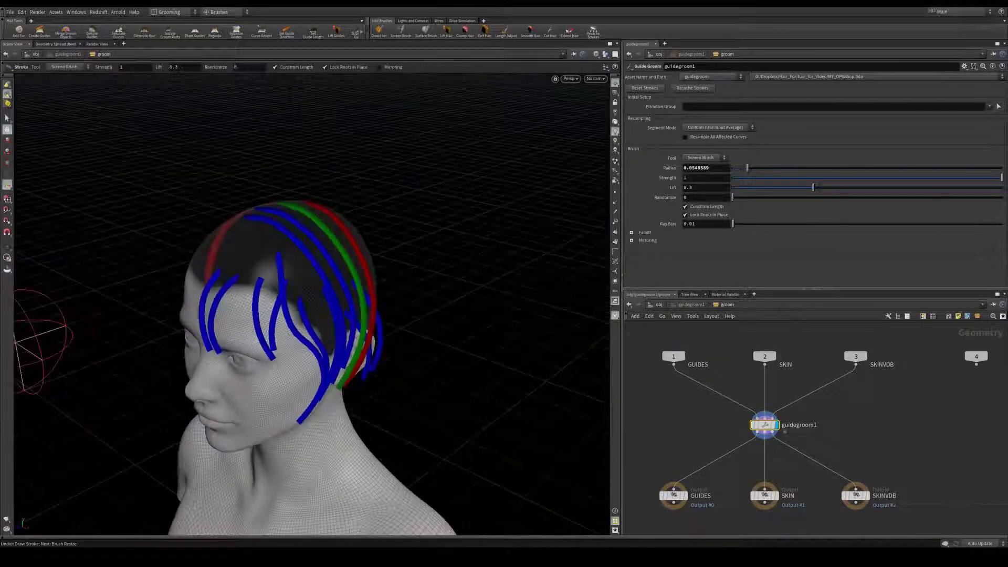
pyautogui.moveTo(246, 231); pyautogui.dragTo(271, 259)
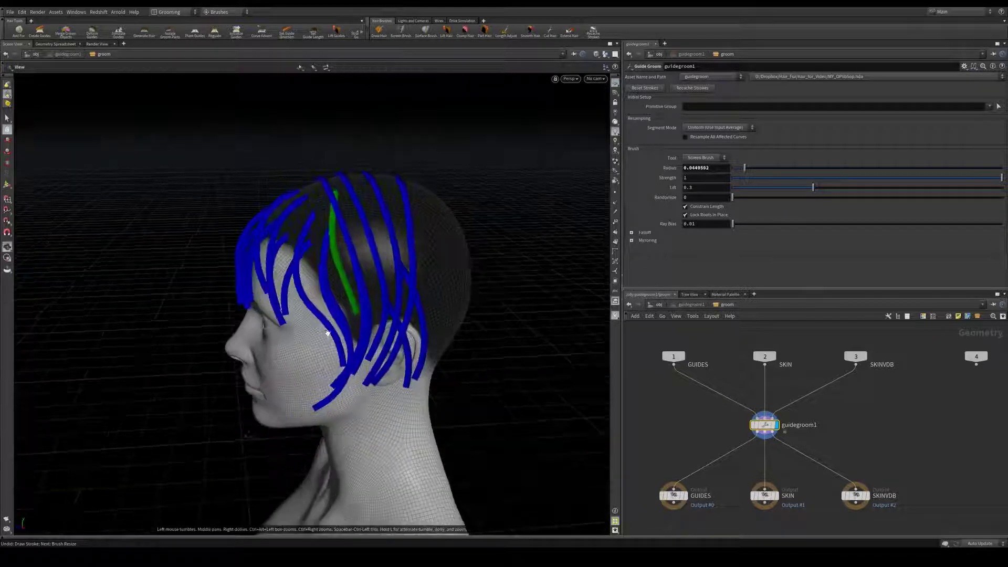
pyautogui.press('c')
pyautogui.moveTo(360, 364)
pyautogui.mouseDown()
pyautogui.moveTo(345, 287)
pyautogui.moveTo(443, 331)
pyautogui.moveTo(338, 360)
pyautogui.moveTo(292, 259)
pyautogui.moveTo(338, 288)
pyautogui.moveTo(346, 249)
pyautogui.moveTo(377, 412)
pyautogui.mouseUp()
pyautogui.press('Return')
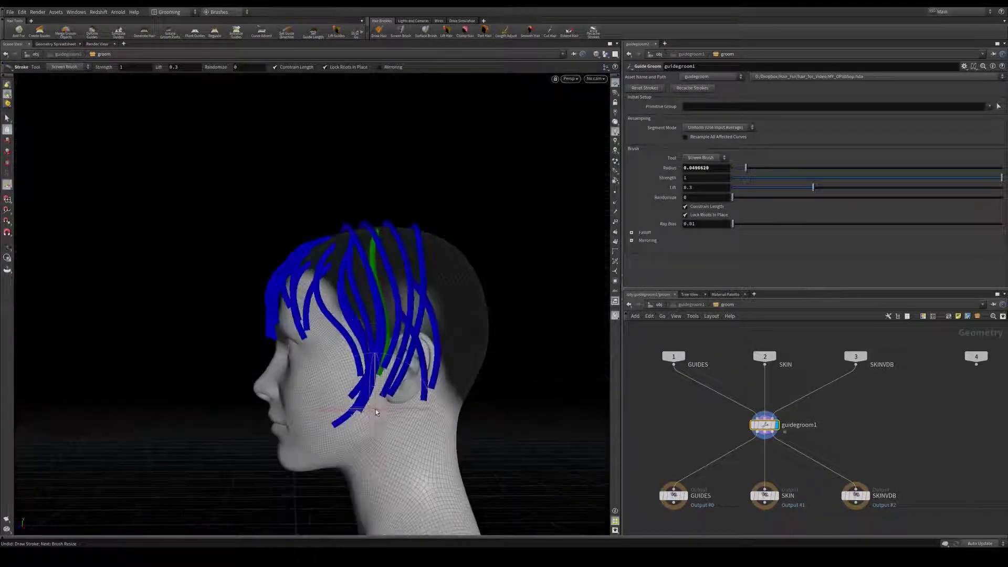
pyautogui.press('Escape')
pyautogui.moveTo(365, 236); pyautogui.dragTo(353, 322)
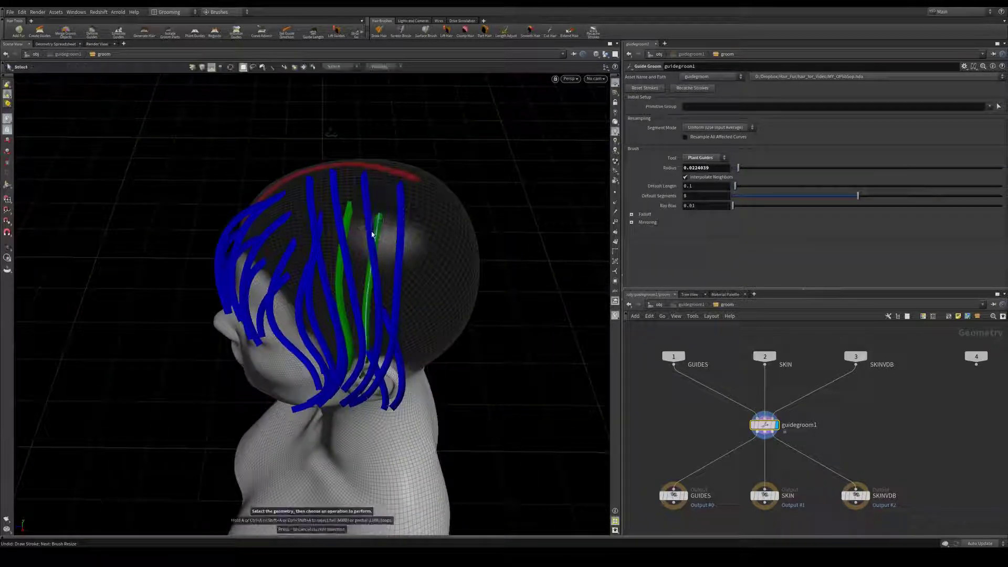
pyautogui.press('Escape')
pyautogui.keyDown('alt'); pyautogui.moveTo(360, 261); pyautogui.dragTo(366, 204); pyautogui.keyUp('alt')
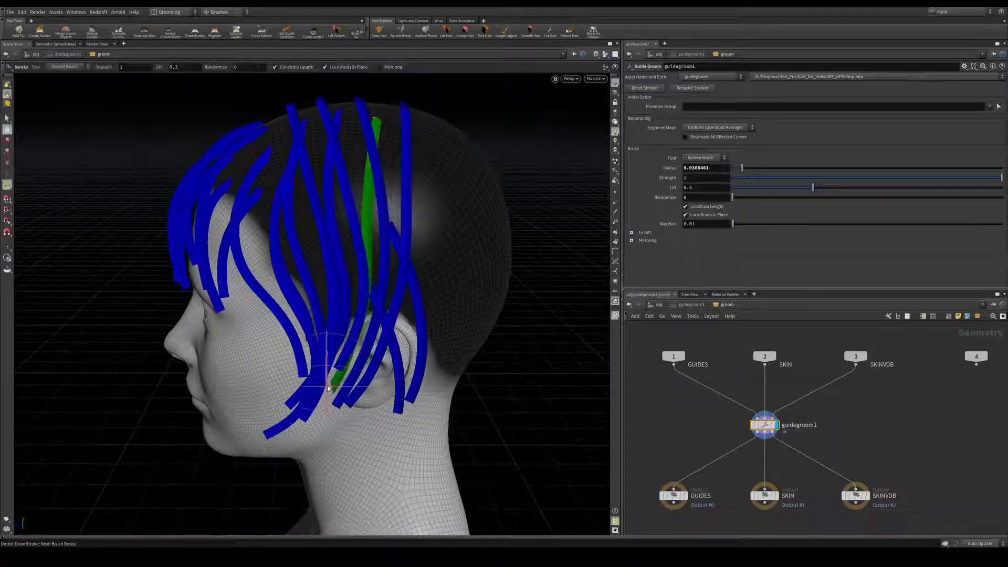
pyautogui.moveTo(328, 389)
pyautogui.keyDown('alt'); pyautogui.mouseDown()
pyautogui.moveTo(319, 341)
pyautogui.moveTo(383, 281)
pyautogui.mouseUp(); pyautogui.keyUp('alt')
pyautogui.click(362, 338)
# - Switch to Plant Guides and inspect the back and side of the head
pyautogui.scroll(2, 367, 310)
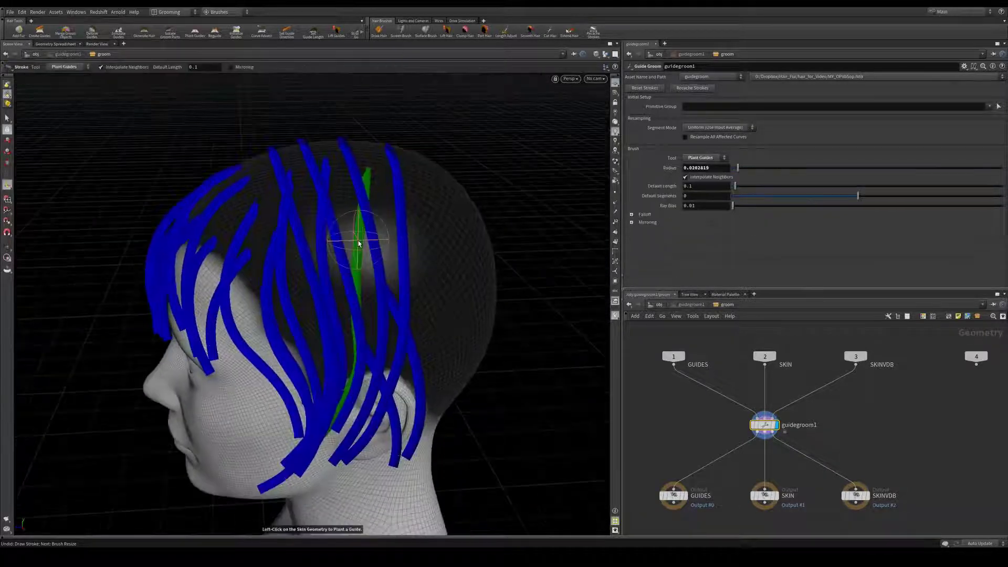
pyautogui.moveTo(349, 214)
pyautogui.keyDown('alt'); pyautogui.mouseDown()
pyautogui.moveTo(364, 394)
pyautogui.moveTo(376, 285)
pyautogui.moveTo(420, 273)
pyautogui.moveTo(382, 373)
pyautogui.moveTo(384, 415)
pyautogui.moveTo(371, 304)
pyautogui.moveTo(292, 333)
pyautogui.moveTo(376, 275)
pyautogui.moveTo(344, 240)
pyautogui.moveTo(356, 306)
pyautogui.mouseUp(); pyautogui.keyUp('alt')
pyautogui.scroll(-2, 420, 273)
pyautogui.scroll(2, 420, 273)
pyautogui.scroll(-2, 377, 334)
pyautogui.press('p')
pyautogui.moveTo(376, 274)
pyautogui.keyDown('alt'); pyautogui.mouseDown()
pyautogui.moveTo(331, 292)
pyautogui.moveTo(388, 382)
pyautogui.moveTo(422, 367)
pyautogui.moveTo(398, 331)
pyautogui.moveTo(412, 300)
pyautogui.moveTo(348, 326)
pyautogui.moveTo(45, 352)
pyautogui.mouseUp(); pyautogui.keyUp('alt')
pyautogui.scroll(-2, 388, 382)
pyautogui.scroll(2, 45, 352)
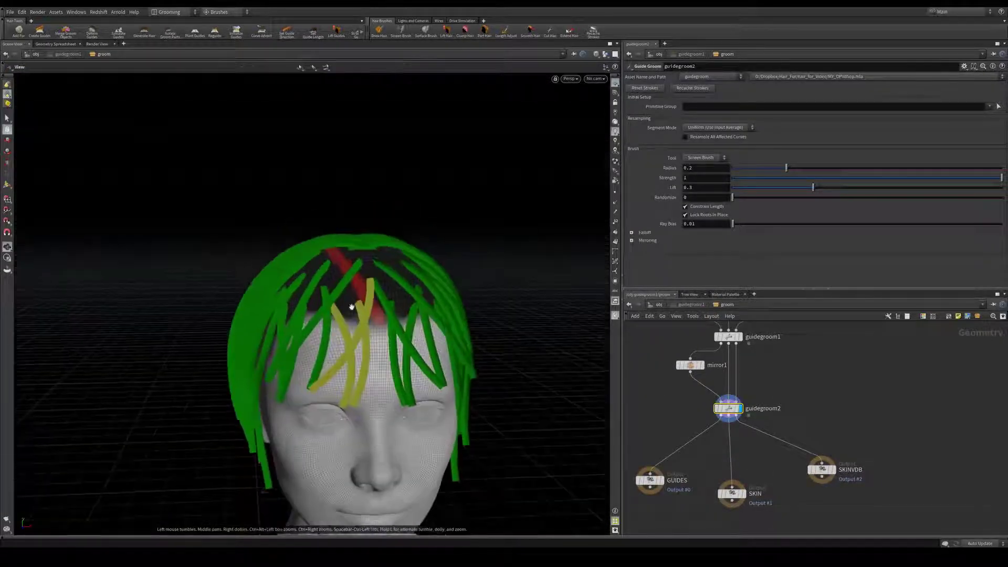
# - Select guides at the centre and front of the forehead to inspect the mirrored groom
pyautogui.moveTo(368, 269)
pyautogui.keyDown('alt'); pyautogui.mouseDown()
pyautogui.moveTo(336, 298)
pyautogui.moveTo(353, 236)
pyautogui.moveTo(317, 189)
pyautogui.moveTo(385, 258)
pyautogui.mouseUp(); pyautogui.keyUp('alt')
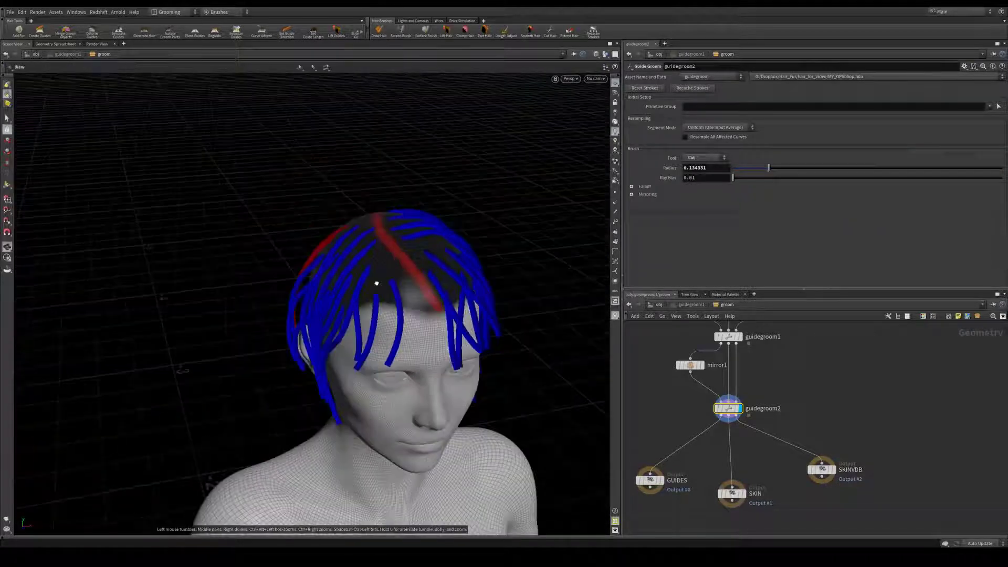
pyautogui.moveTo(373, 314)
pyautogui.keyDown('alt'); pyautogui.mouseDown()
pyautogui.moveTo(508, 252)
pyautogui.moveTo(16, 367)
pyautogui.mouseUp(); pyautogui.keyUp('alt')
pyautogui.keyDown('alt'); pyautogui.moveTo(343, 304); pyautogui.dragTo(402, 333); pyautogui.keyUp('alt')
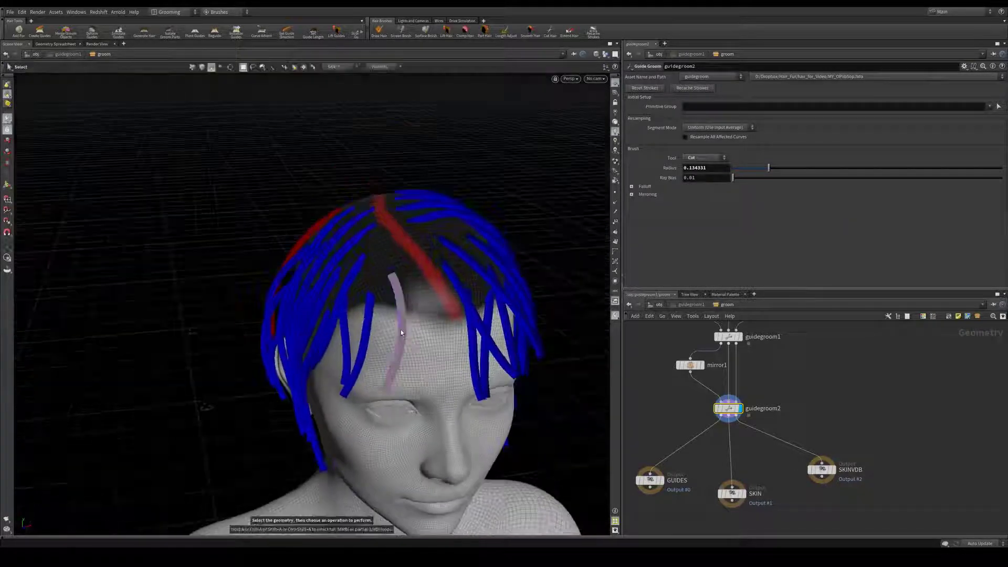
pyautogui.click(400, 296)
pyautogui.moveTo(400, 296)
pyautogui.keyDown('alt'); pyautogui.mouseDown()
pyautogui.moveTo(425, 319)
pyautogui.moveTo(423, 287)
pyautogui.moveTo(476, 302)
pyautogui.moveTo(428, 345)
pyautogui.moveTo(441, 337)
pyautogui.mouseUp(); pyautogui.keyUp('alt')
pyautogui.click(423, 287)
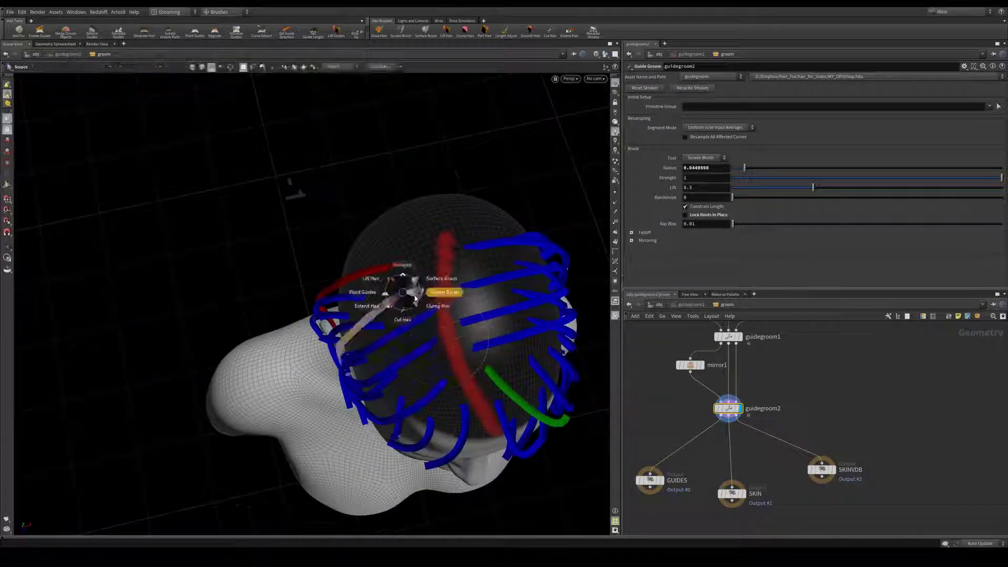
pyautogui.moveTo(420, 323)
pyautogui.keyDown('alt'); pyautogui.mouseDown()
pyautogui.moveTo(364, 337)
pyautogui.moveTo(466, 321)
pyautogui.mouseUp(); pyautogui.keyUp('alt')
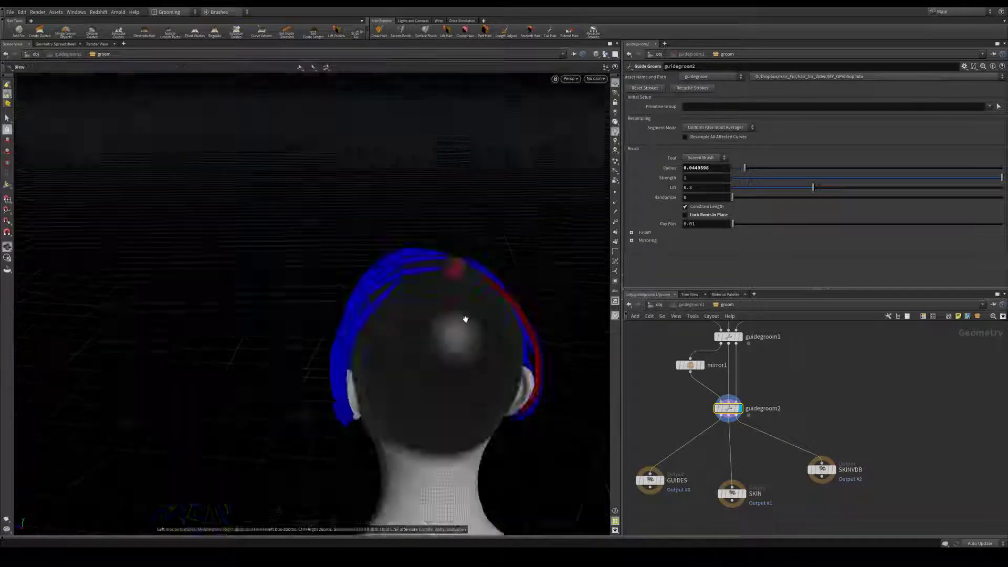
# - Add a third guide-groom stage and brush the guides around the back of the head
pyautogui.click(194, 32)
pyautogui.moveTo(325, 305)
pyautogui.keyDown('alt'); pyautogui.mouseDown()
pyautogui.moveTo(388, 198)
pyautogui.moveTo(420, 237)
pyautogui.moveTo(356, 221)
pyautogui.mouseUp(); pyautogui.keyUp('alt')
pyautogui.click(397, 223)
pyautogui.moveTo(319, 428)
pyautogui.keyDown('alt'); pyautogui.mouseDown()
pyautogui.moveTo(277, 360)
pyautogui.moveTo(399, 256)
pyautogui.moveTo(399, 241)
pyautogui.moveTo(439, 219)
pyautogui.moveTo(461, 333)
pyautogui.moveTo(376, 362)
pyautogui.moveTo(342, 284)
pyautogui.moveTo(368, 225)
pyautogui.moveTo(377, 334)
pyautogui.moveTo(383, 225)
pyautogui.moveTo(394, 236)
pyautogui.moveTo(393, 372)
pyautogui.moveTo(402, 236)
pyautogui.moveTo(390, 230)
pyautogui.moveTo(450, 214)
pyautogui.moveTo(457, 315)
pyautogui.mouseUp(); pyautogui.keyUp('alt')
pyautogui.scroll(-2, 383, 225)
pyautogui.moveTo(459, 276)
pyautogui.keyDown('alt'); pyautogui.mouseDown()
pyautogui.moveTo(443, 322)
pyautogui.moveTo(462, 266)
pyautogui.moveTo(503, 374)
pyautogui.moveTo(376, 234)
pyautogui.moveTo(540, 197)
pyautogui.mouseUp(); pyautogui.keyUp('alt')
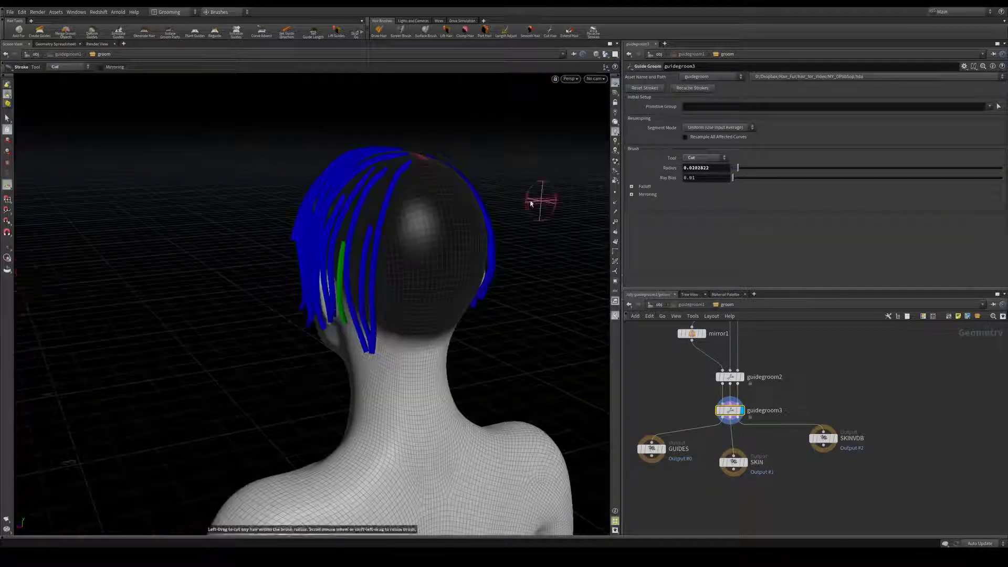
pyautogui.moveTo(393, 219)
pyautogui.keyDown('alt'); pyautogui.mouseDown()
pyautogui.moveTo(363, 279)
pyautogui.moveTo(353, 270)
pyautogui.moveTo(355, 316)
pyautogui.moveTo(409, 343)
pyautogui.moveTo(388, 362)
pyautogui.moveTo(390, 305)
pyautogui.moveTo(405, 348)
pyautogui.moveTo(421, 316)
pyautogui.moveTo(417, 405)
pyautogui.moveTo(405, 311)
pyautogui.mouseUp(); pyautogui.keyUp('alt')
pyautogui.scroll(-3, 389, 363)
pyautogui.scroll(3, 393, 308)
pyautogui.scroll(-2, 405, 312)
# - Plant a guide on the side of the scalp and paste in guidegroom7 with extra guides
pyautogui.press('Return')
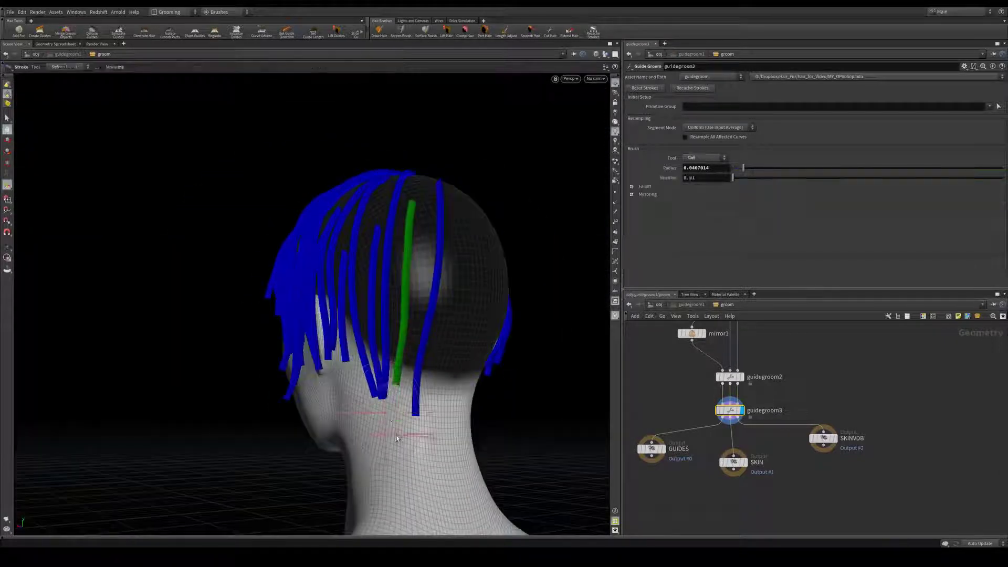
pyautogui.moveTo(408, 425)
pyautogui.mouseDown()
pyautogui.moveTo(365, 275)
pyautogui.moveTo(393, 324)
pyautogui.moveTo(368, 315)
pyautogui.moveTo(385, 279)
pyautogui.mouseUp()
pyautogui.click(371, 271)
pyautogui.hotkey('ctrl', 'v')
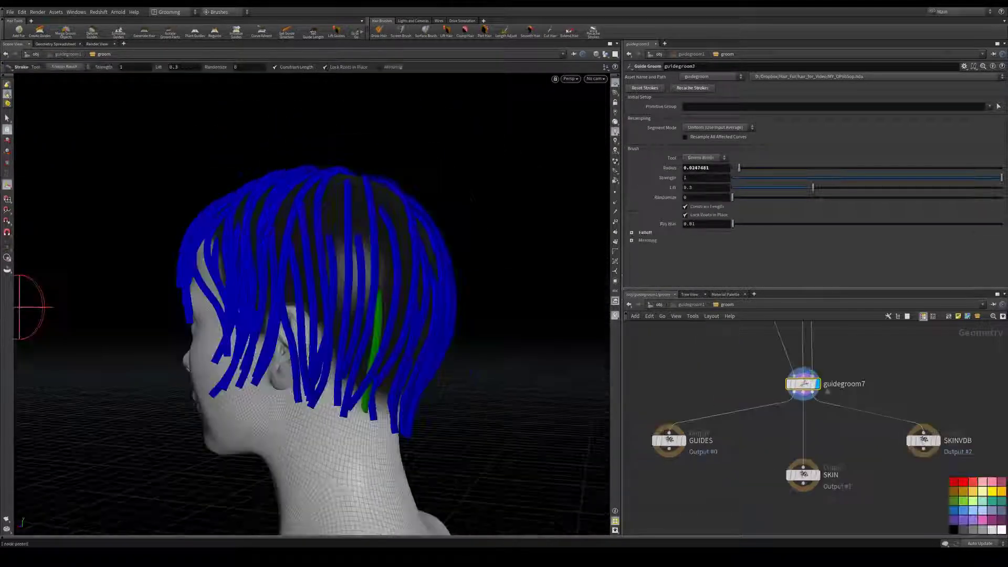
pyautogui.moveTo(450, 342)
pyautogui.mouseDown()
pyautogui.moveTo(352, 235)
pyautogui.moveTo(333, 234)
pyautogui.moveTo(281, 268)
pyautogui.moveTo(294, 273)
pyautogui.mouseUp()
# - Add a Guide Partition node below the groom and move the partition and output nodes lower
pyautogui.press('Tab')
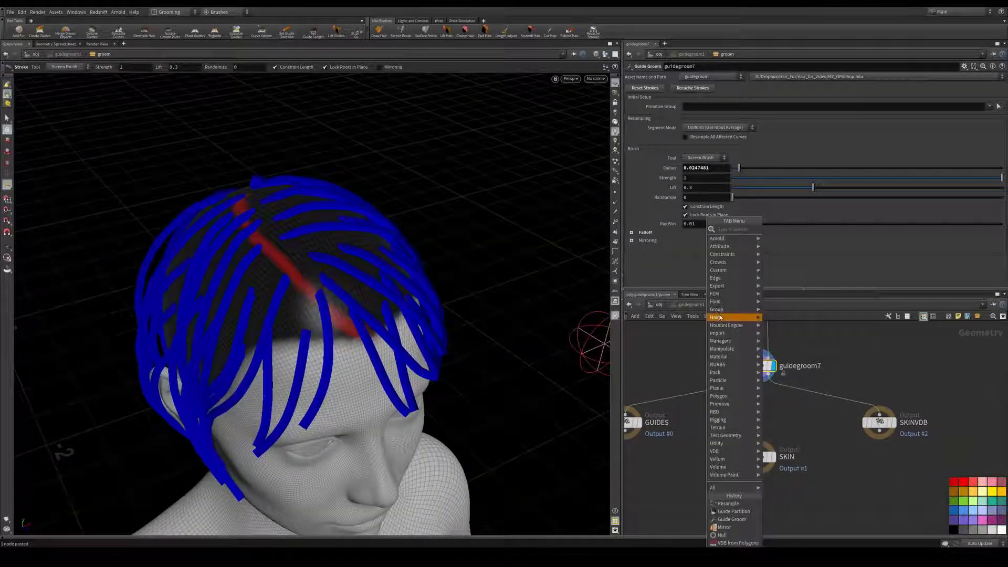
pyautogui.click(798, 418)
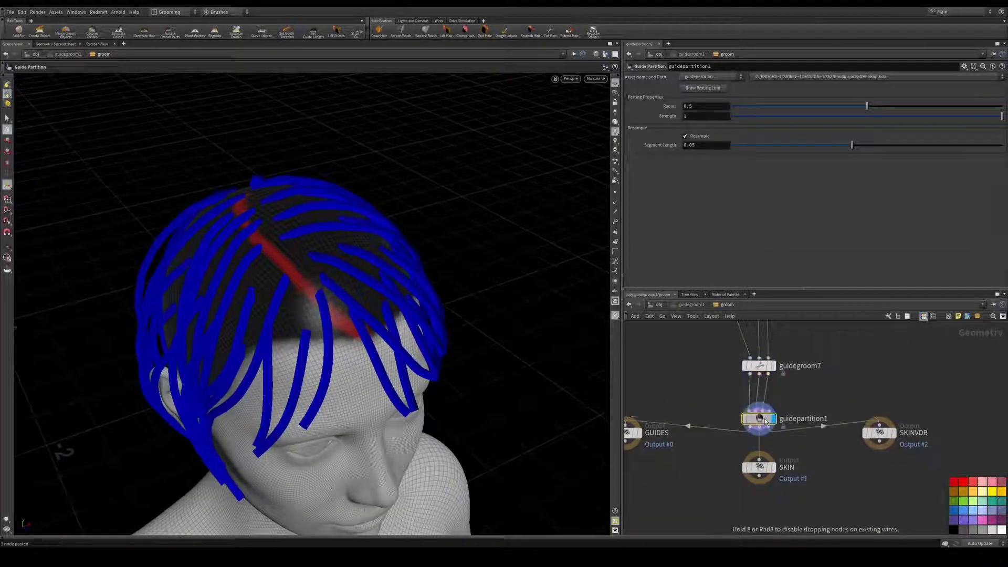
pyautogui.scroll(-3, 777, 412)
pyautogui.moveTo(686, 371); pyautogui.dragTo(945, 439)
pyautogui.moveTo(811, 375)
pyautogui.mouseDown()
pyautogui.moveTo(811, 407)
pyautogui.moveTo(811, 385)
pyautogui.mouseUp()
pyautogui.click(811, 407)
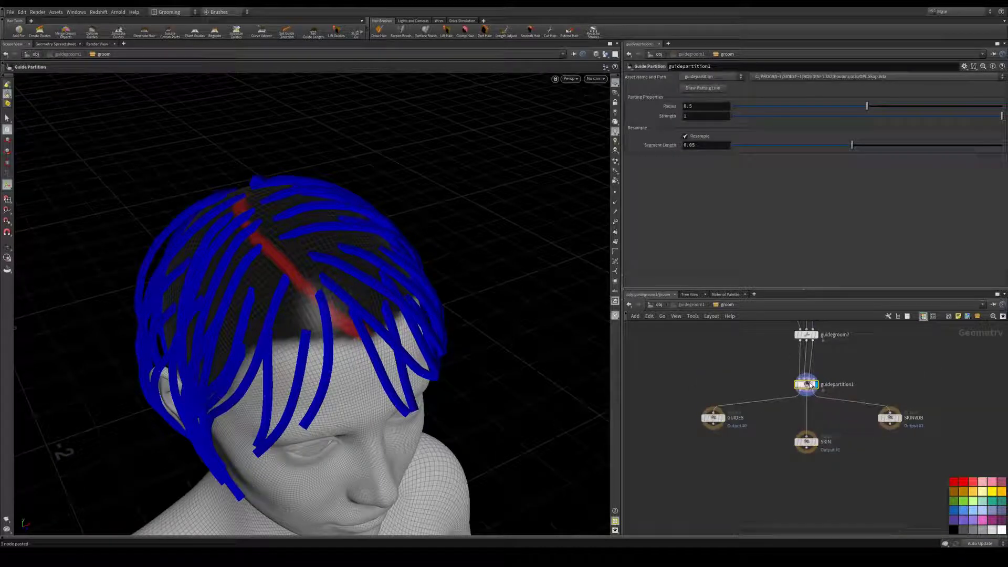
# - Draw a parting line across the head's scalp for the guide partition
pyautogui.click(700, 89)
pyautogui.moveTo(293, 248)
pyautogui.mouseDown()
pyautogui.moveTo(320, 274)
pyautogui.moveTo(306, 228)
pyautogui.moveTo(288, 227)
pyautogui.moveTo(411, 402)
pyautogui.moveTo(326, 240)
pyautogui.mouseUp()
pyautogui.scroll(-3, 268, 221)
pyautogui.scroll(3, 780, 401)
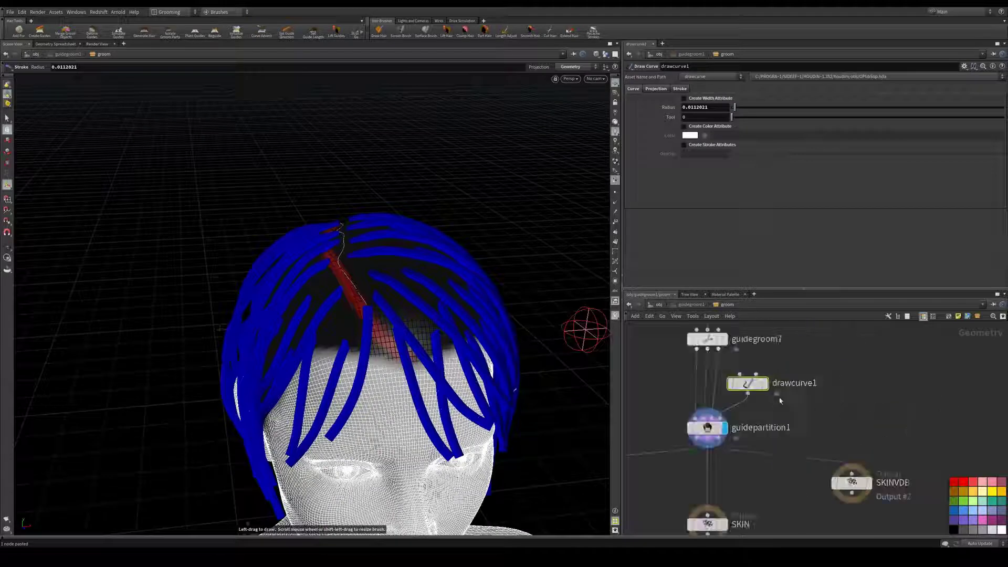
pyautogui.moveTo(747, 383); pyautogui.dragTo(821, 379)
# - Resample the parting curve to a Maximum Segments count of 16
pyautogui.press('Tab')
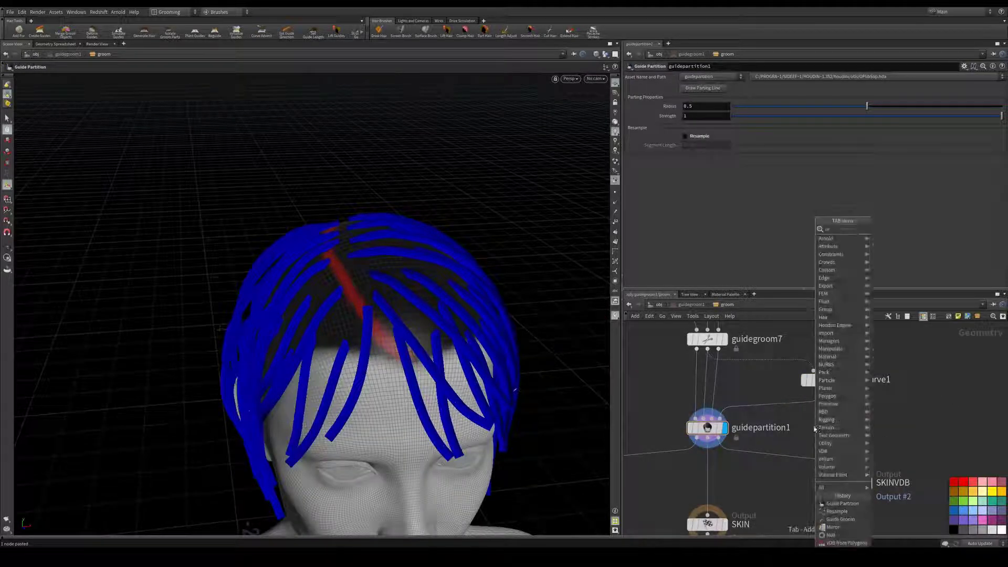
pyautogui.write('sample')
pyautogui.press('Return')
pyautogui.click(788, 420)
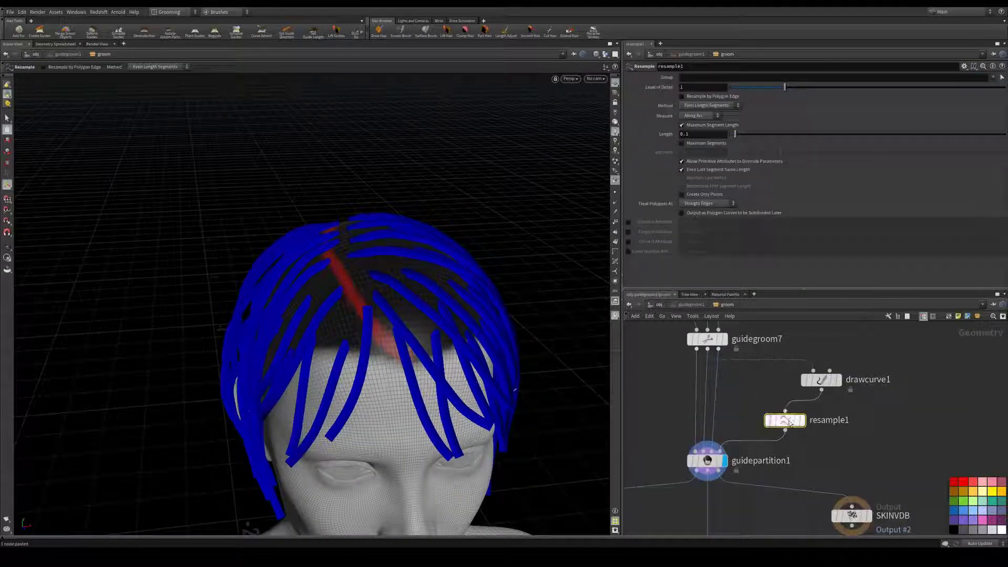
pyautogui.press('r')
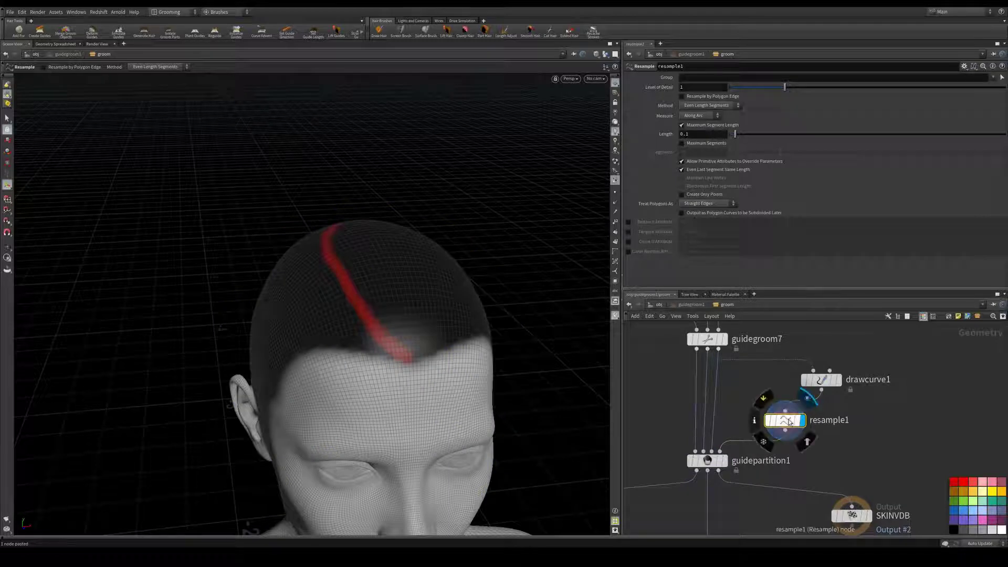
pyautogui.keyDown('alt'); pyautogui.moveTo(353, 236); pyautogui.dragTo(420, 226); pyautogui.keyUp('alt')
pyautogui.click(682, 143)
pyautogui.click(682, 125)
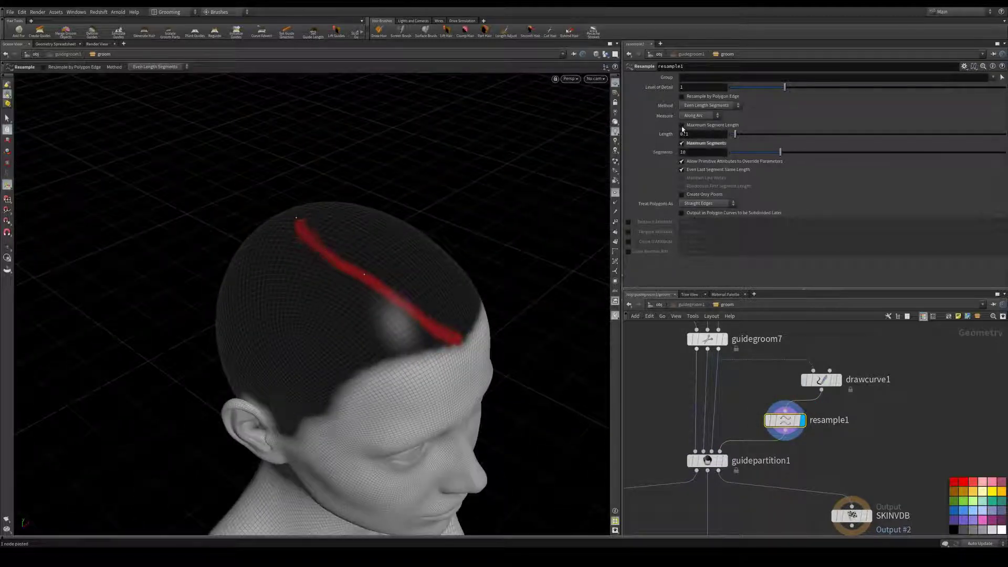
pyautogui.doubleClick(703, 151)
pyautogui.write('16')
pyautogui.press('Return')
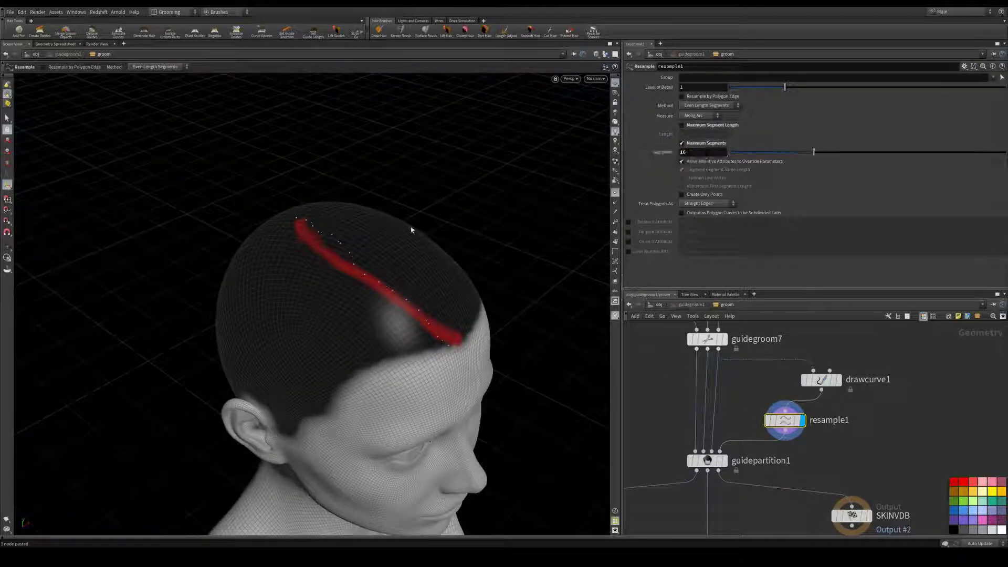
# - Display guidepartition1 to show the parted bob guides, then go up to /obj
pyautogui.keyDown('alt'); pyautogui.moveTo(411, 230); pyautogui.dragTo(438, 247); pyautogui.keyUp('alt')
pyautogui.moveTo(713, 464); pyautogui.dragTo(740, 401, button='middle')
pyautogui.press('r')
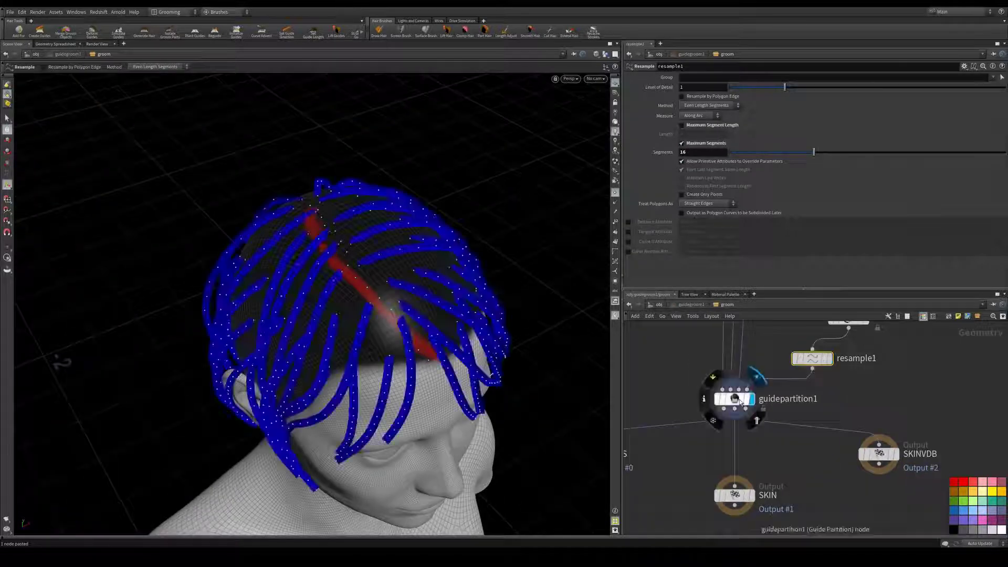
pyautogui.click(738, 400)
pyautogui.press('Escape')
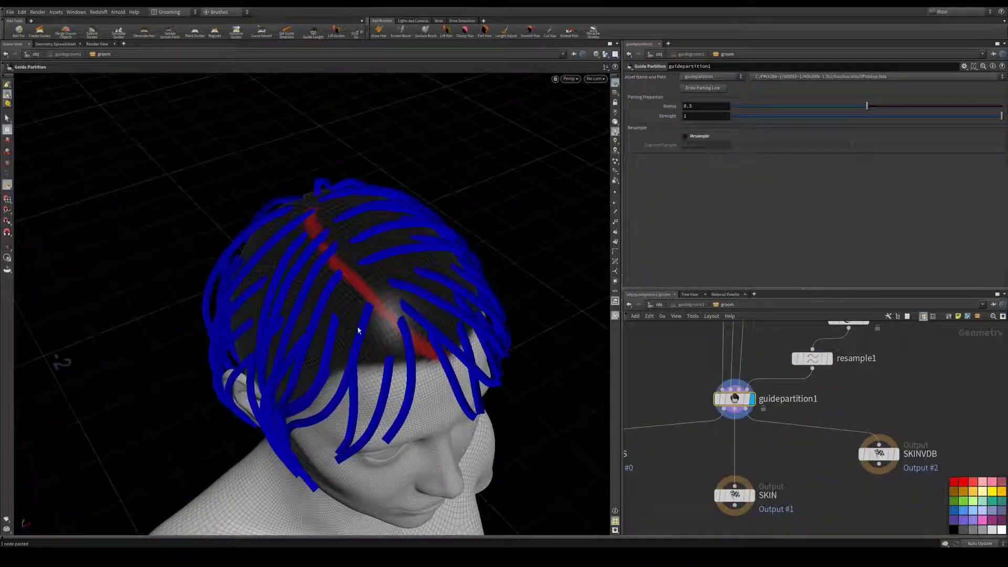
pyautogui.moveTo(357, 236); pyautogui.dragTo(398, 273)
pyautogui.press('Return')
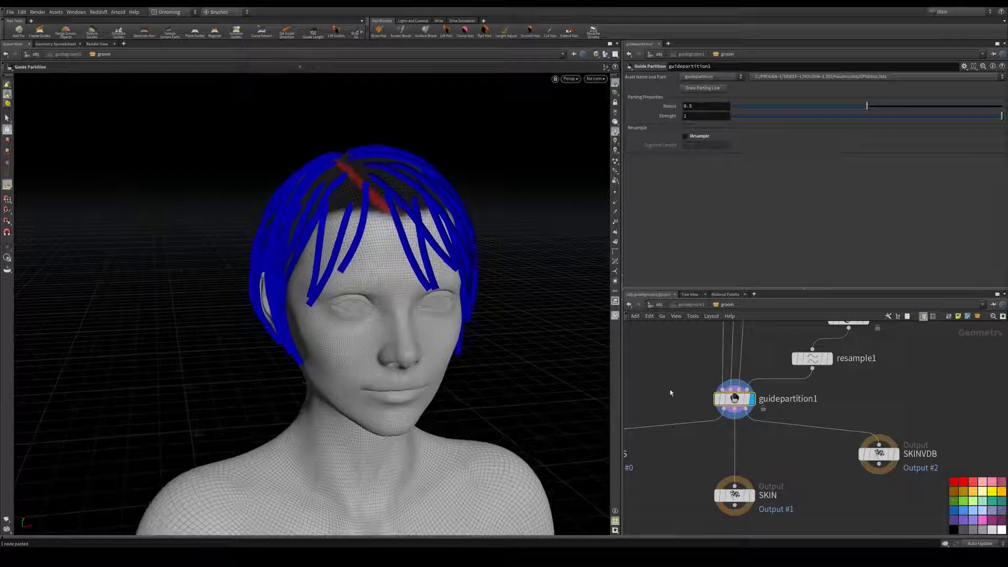
pyautogui.scroll(-2, 682, 368)
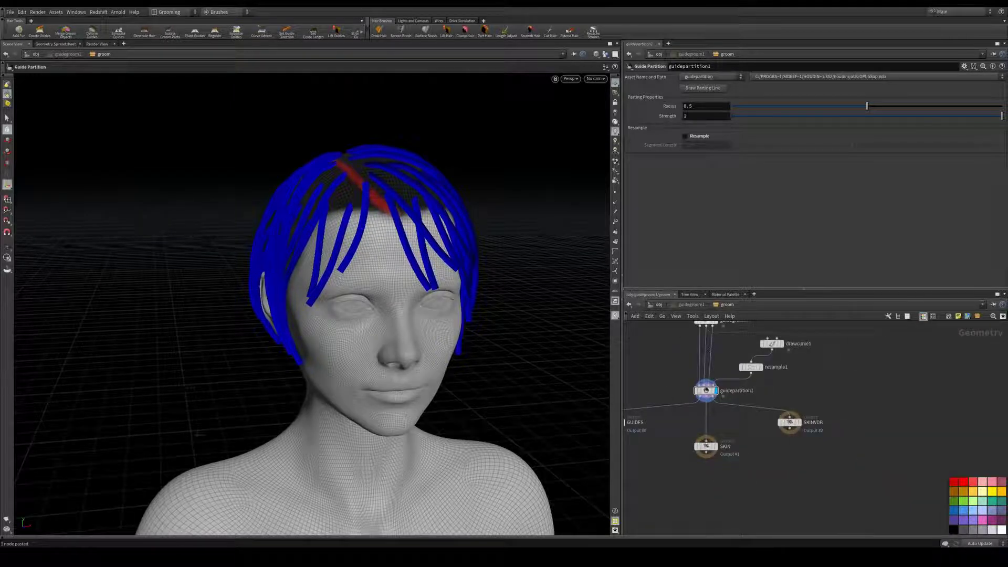
pyautogui.press('u')
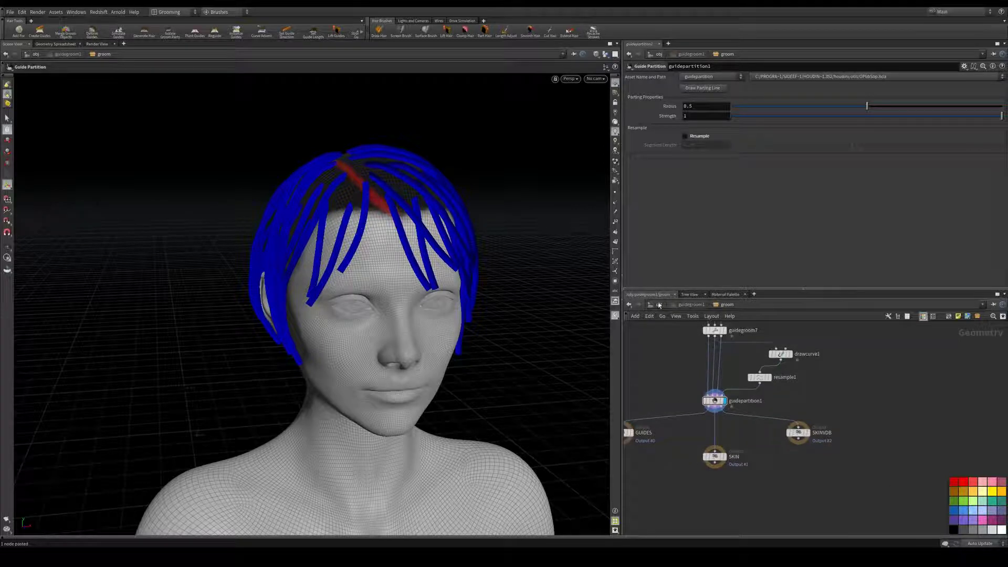
pyautogui.scroll(2, 747, 448)
pyautogui.scroll(2, 747, 448)
pyautogui.press('Escape')
pyautogui.moveTo(432, 308)
pyautogui.mouseDown()
pyautogui.moveTo(413, 322)
pyautogui.moveTo(297, 245)
pyautogui.moveTo(342, 247)
pyautogui.mouseUp()
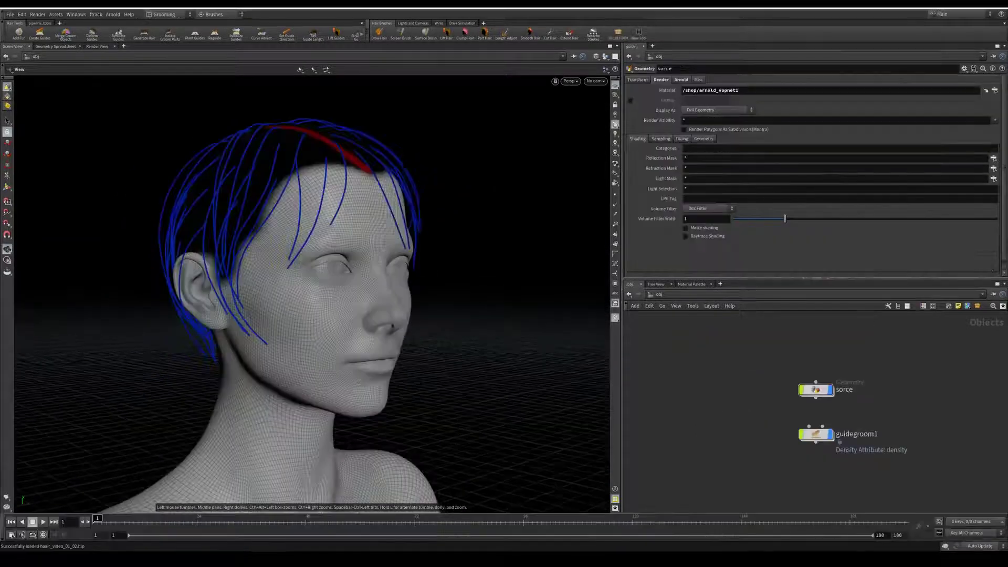
# - Inside the sorce head geometry, add a Color node above null1
pyautogui.doubleClick(735, 389)
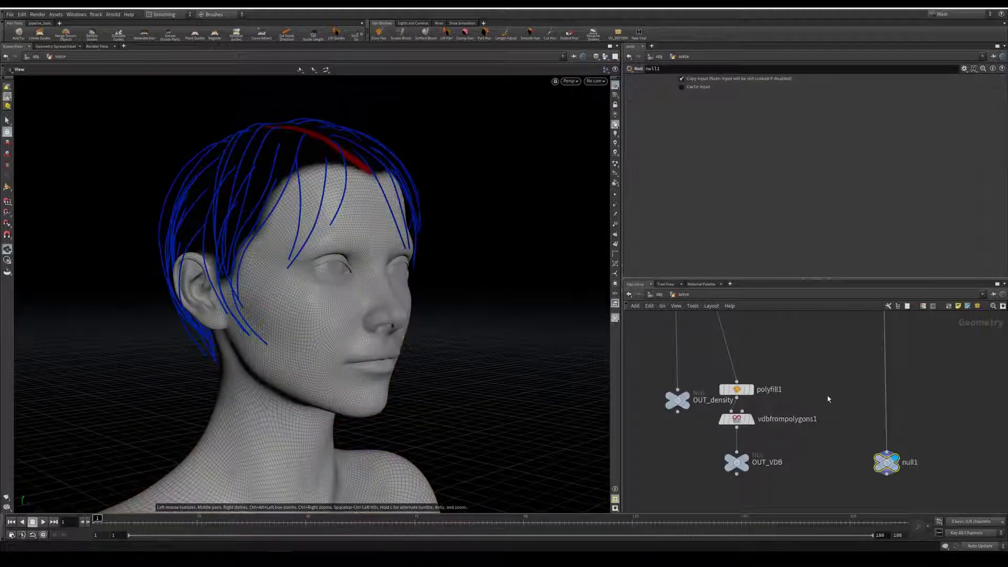
pyautogui.press('Tab')
pyautogui.write('color')
pyautogui.press('Return')
pyautogui.click(886, 344)
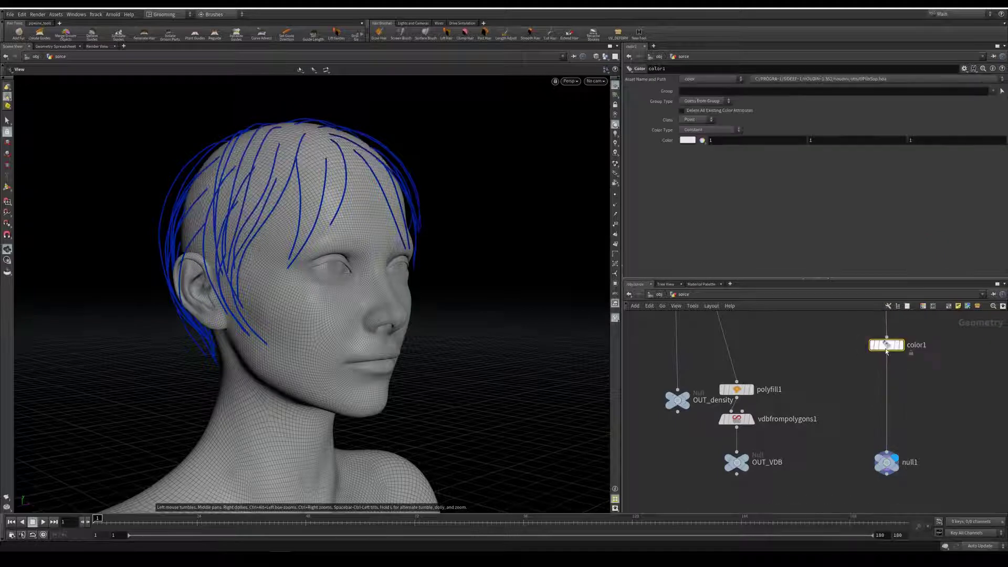
# - Set the skin colour to dark grey 0.118 and return to object level
pyautogui.click(686, 147)
pyautogui.moveTo(777, 187); pyautogui.dragTo(696, 186)
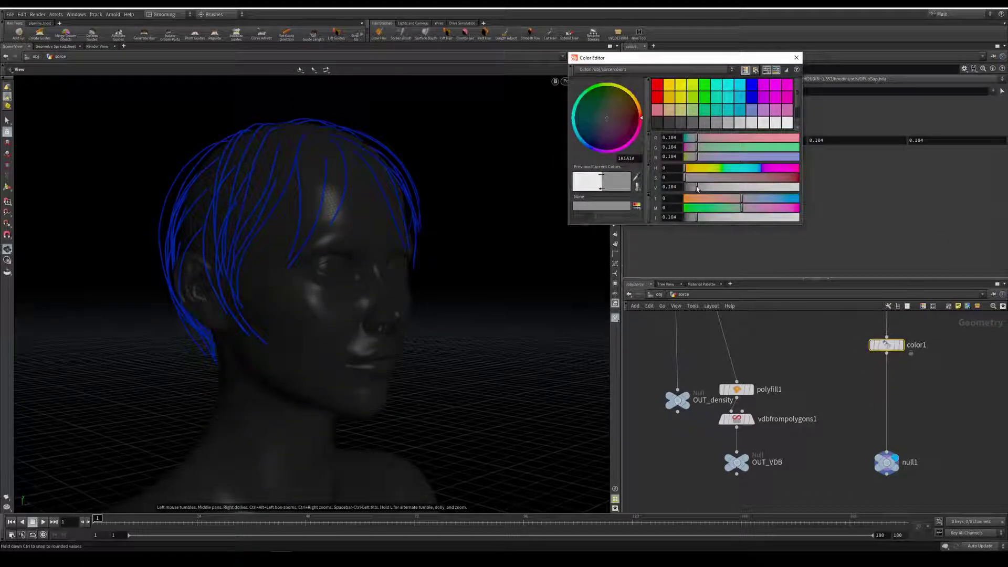
pyautogui.click(797, 58)
pyautogui.click(605, 56)
pyautogui.click(630, 128)
pyautogui.press('u')
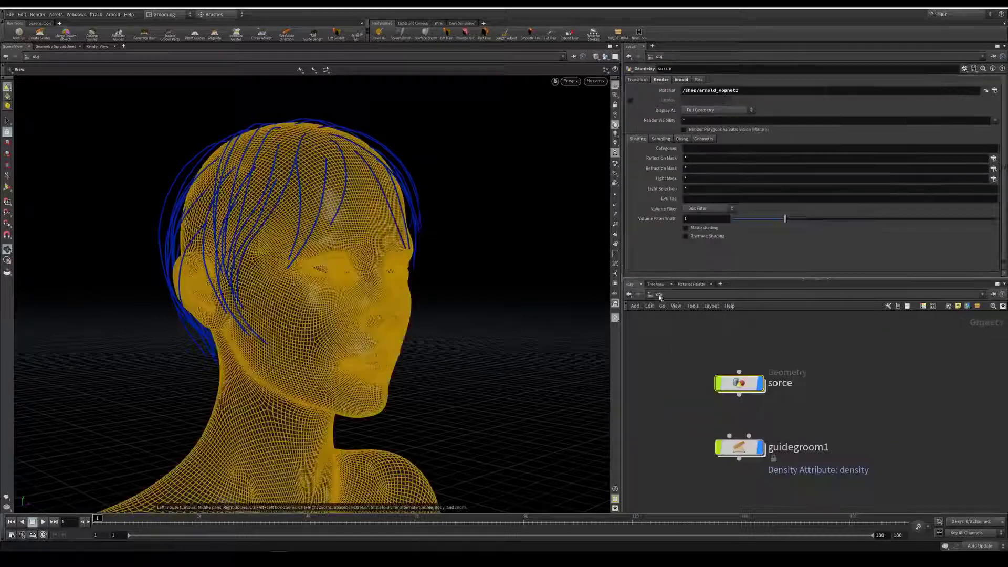
pyautogui.press('Tab')
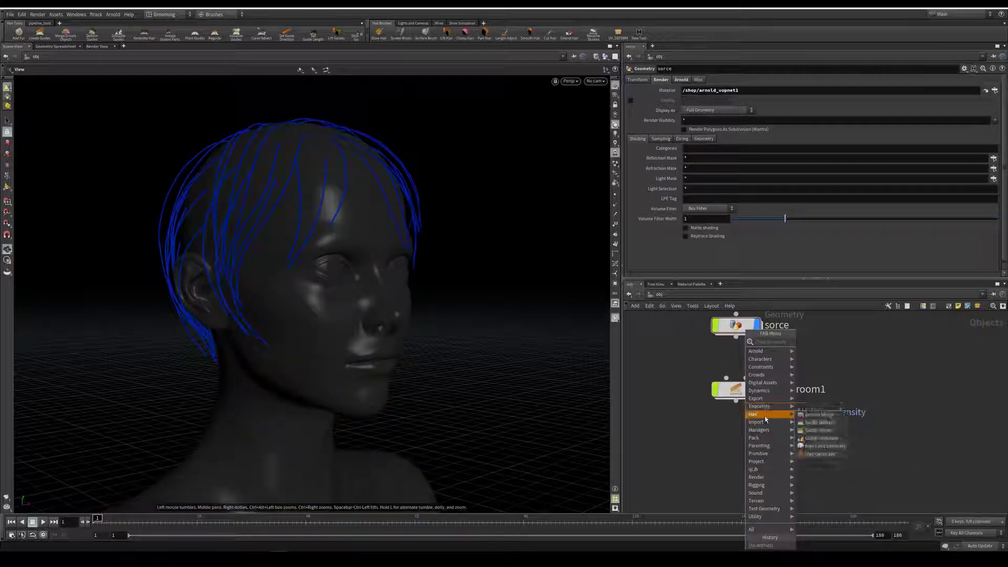
# - Add a hair generator growing from guidegroom1, with skin-attribute density of 150000
pyautogui.click(816, 446)
pyautogui.click(735, 449)
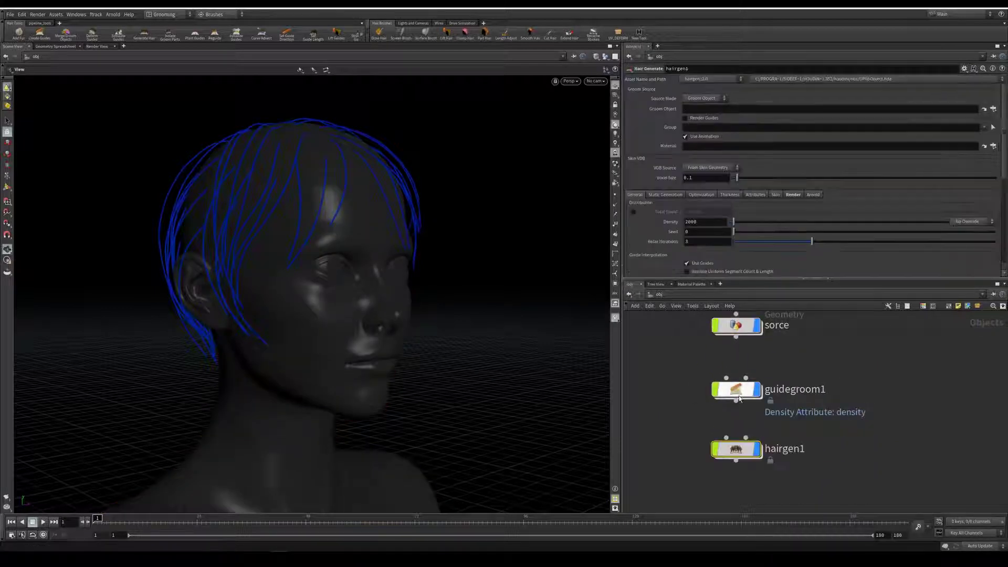
pyautogui.click(711, 168)
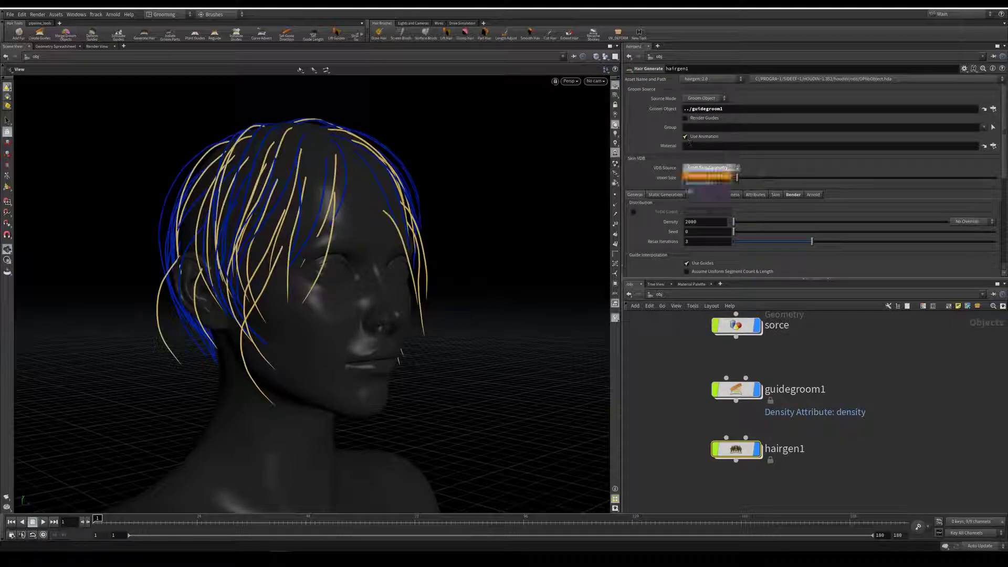
pyautogui.click(749, 167)
pyautogui.scroll(-3, 749, 167)
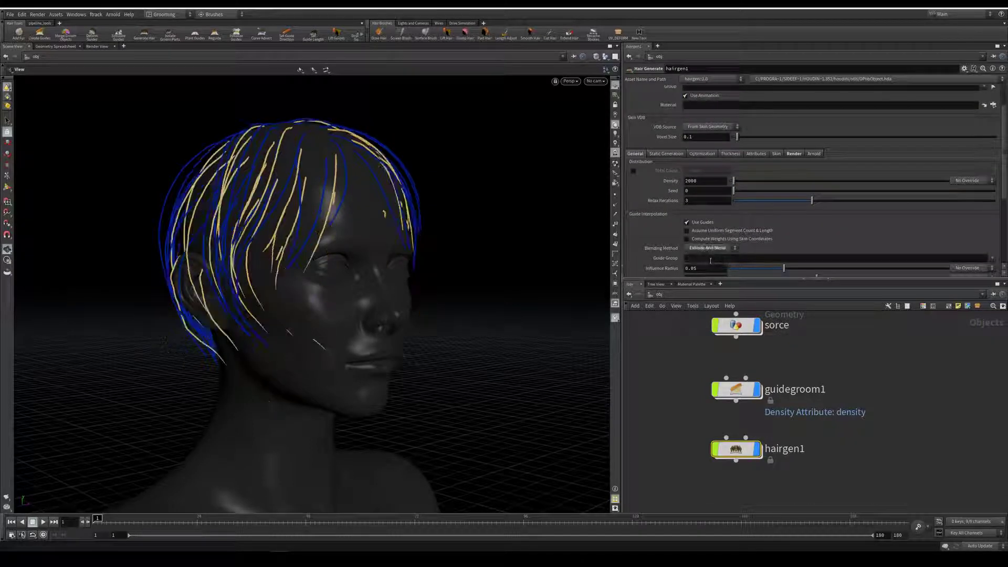
pyautogui.click(969, 180)
pyautogui.write('1500000')
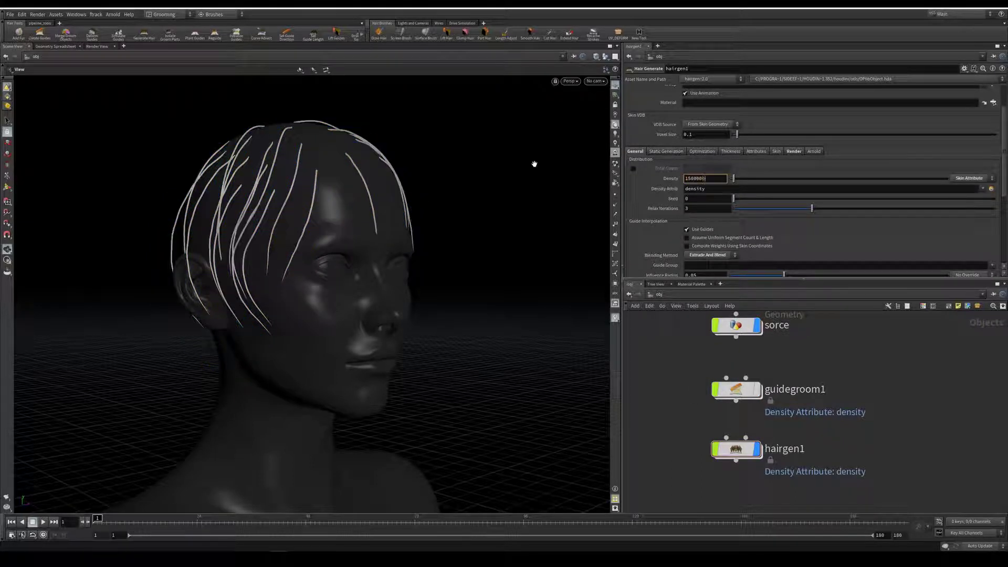
pyautogui.press('Return')
# - Make the hair strands 0.0001 thick, thickening toward the tips
pyautogui.click(730, 151)
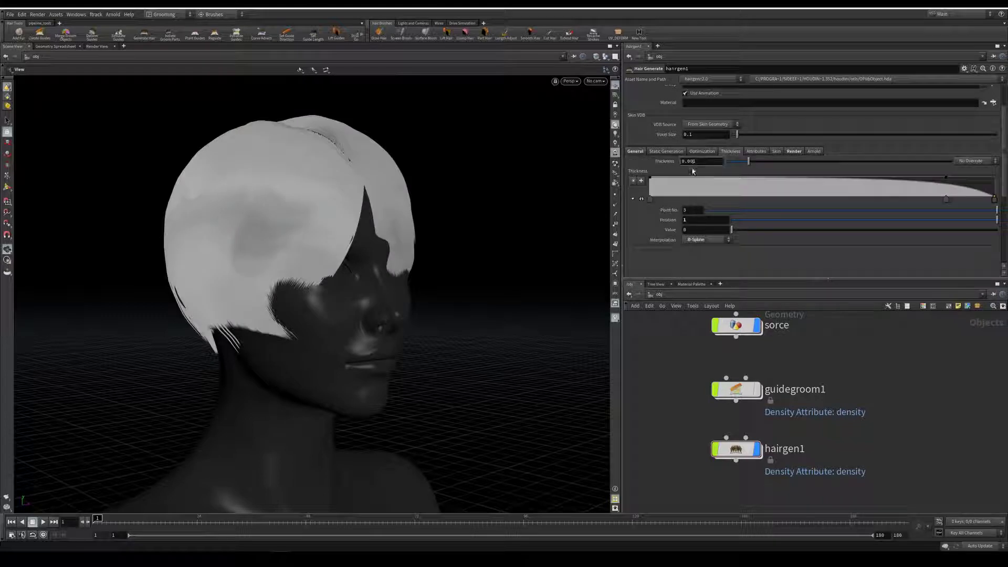
pyautogui.write('01')
pyautogui.press('Return')
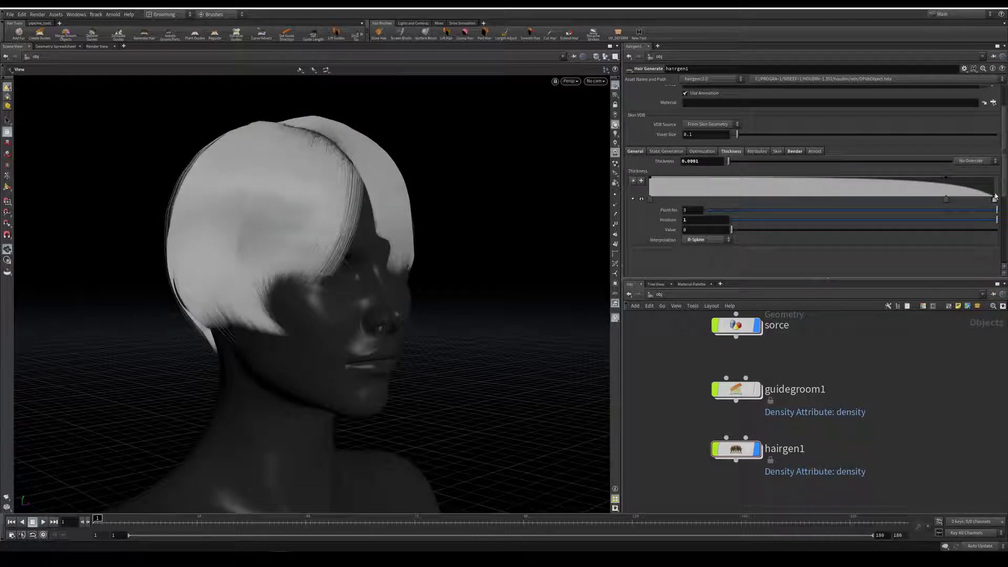
pyautogui.moveTo(995, 197); pyautogui.dragTo(996, 191)
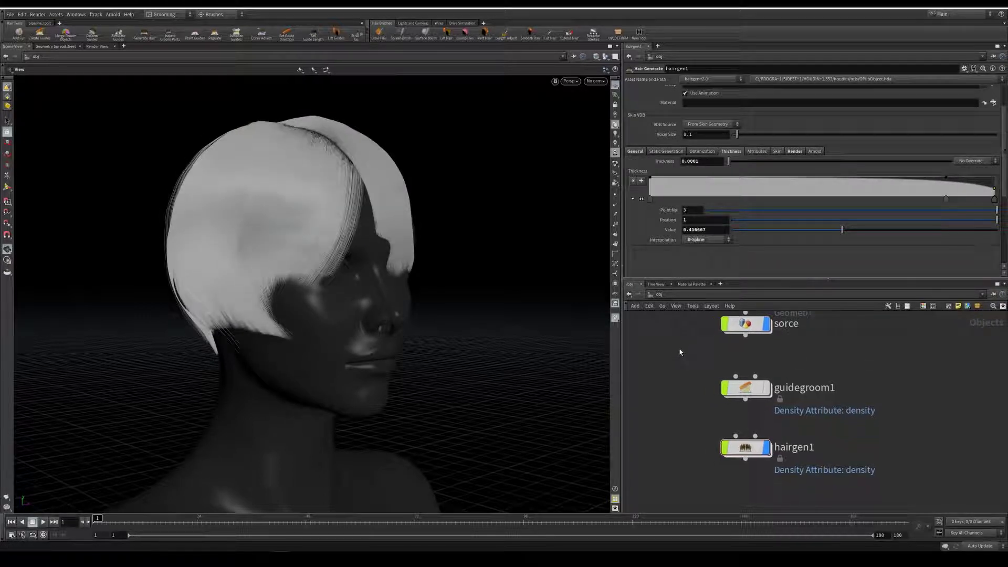
pyautogui.scroll(4, 675, 179)
pyautogui.scroll(6, 673, 163)
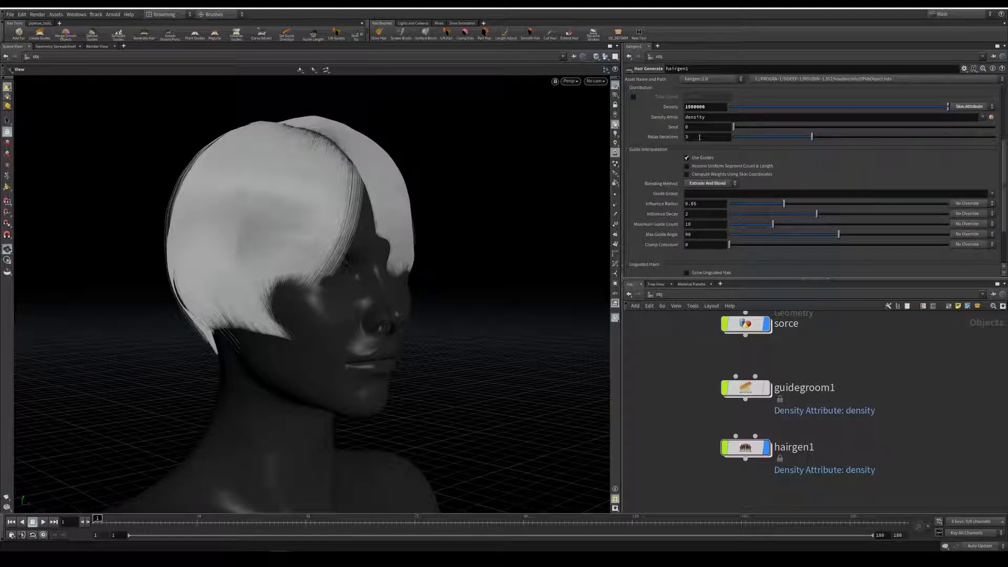
# - Set guide influence radius 0.0607, maximum guide count 3, influence decay 0.11, max guide angle 180
pyautogui.write('607')
pyautogui.press('Tab')
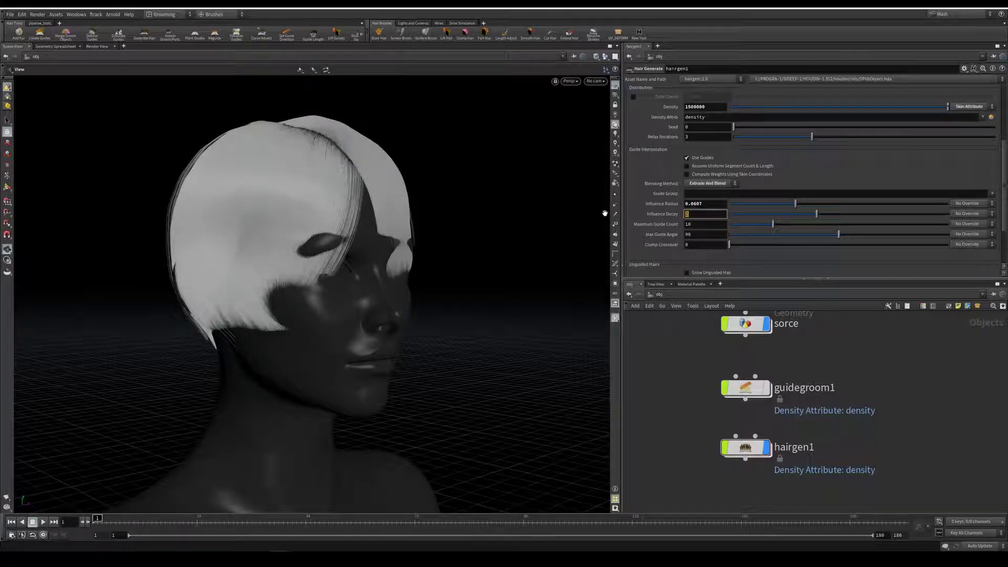
pyautogui.write('3')
pyautogui.press('Return')
pyautogui.write('3')
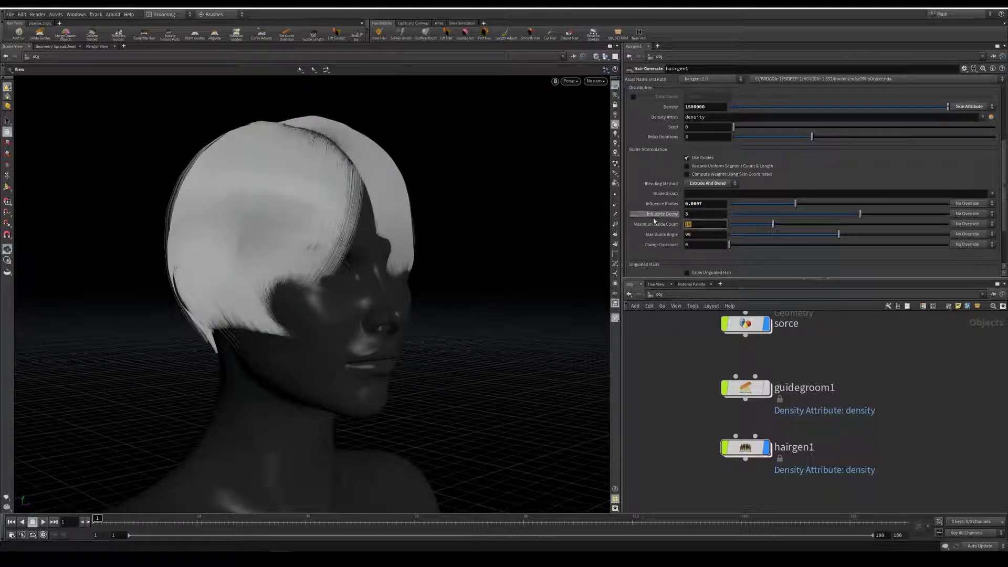
pyautogui.hotkey('shift', 'Tab')
pyautogui.write('0.11')
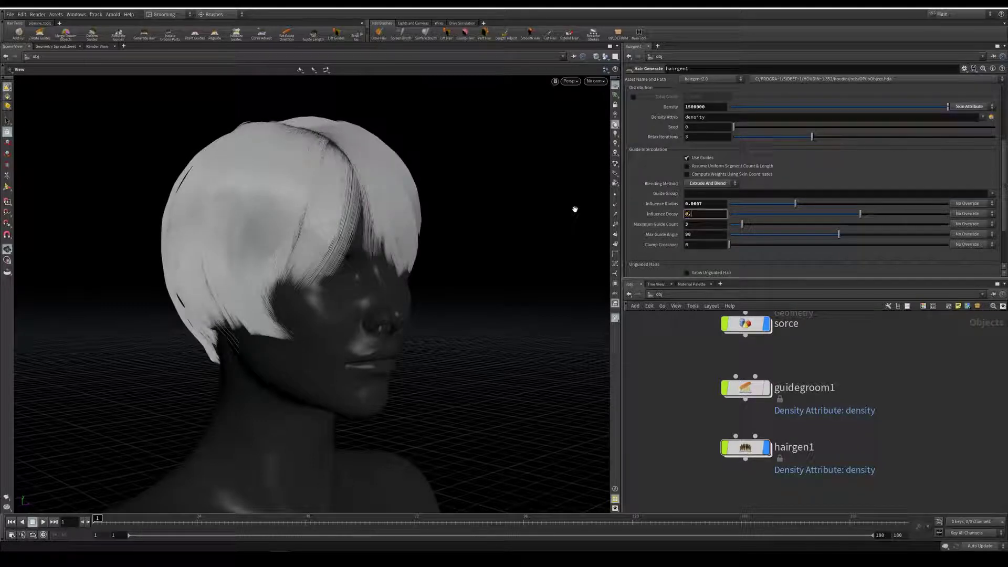
pyautogui.press('Return')
pyautogui.write('80')
pyautogui.press('Return')
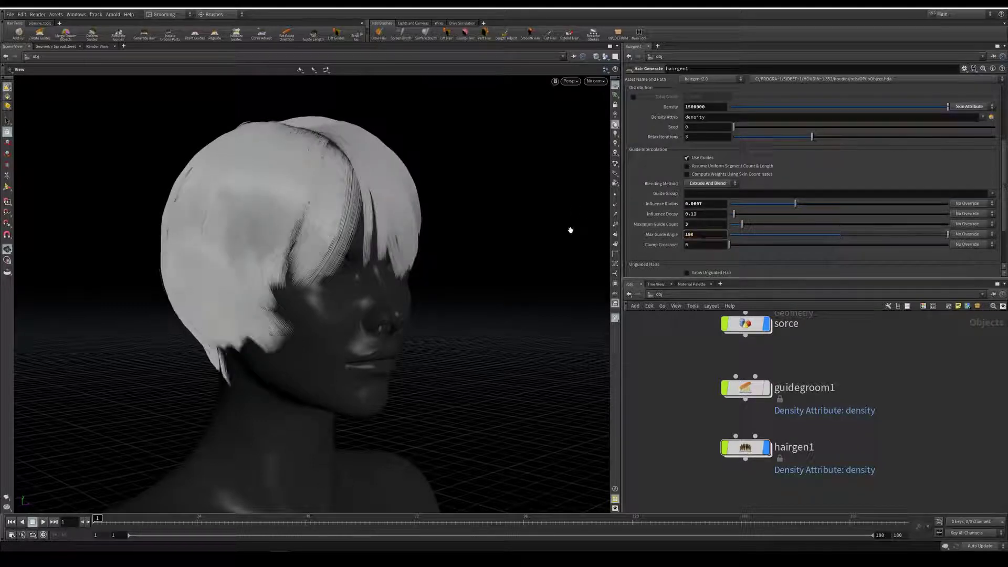
# - Select hairgen1 and dive into its internal network
pyautogui.scroll(2, 750, 216)
pyautogui.scroll(4, 749, 216)
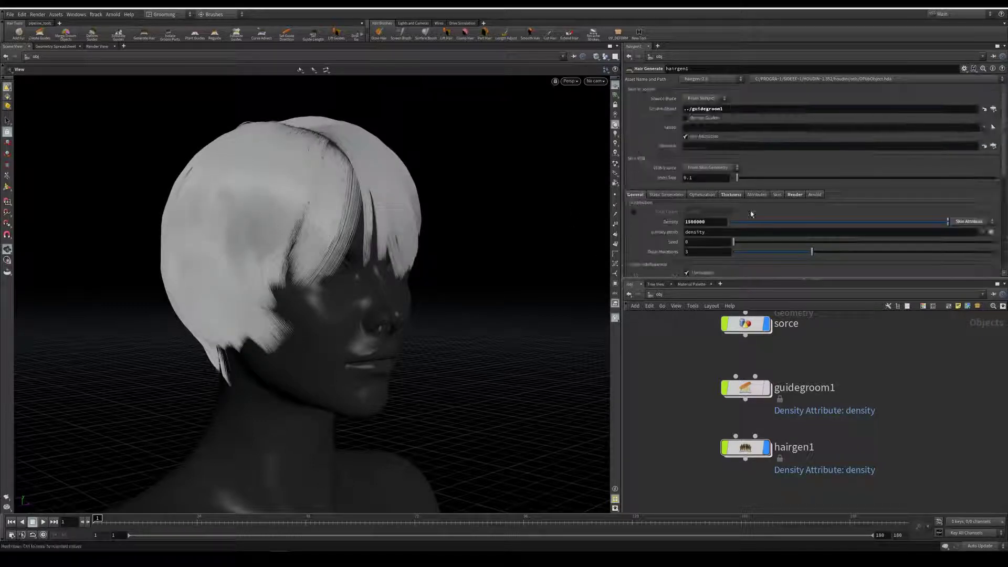
pyautogui.click(745, 390)
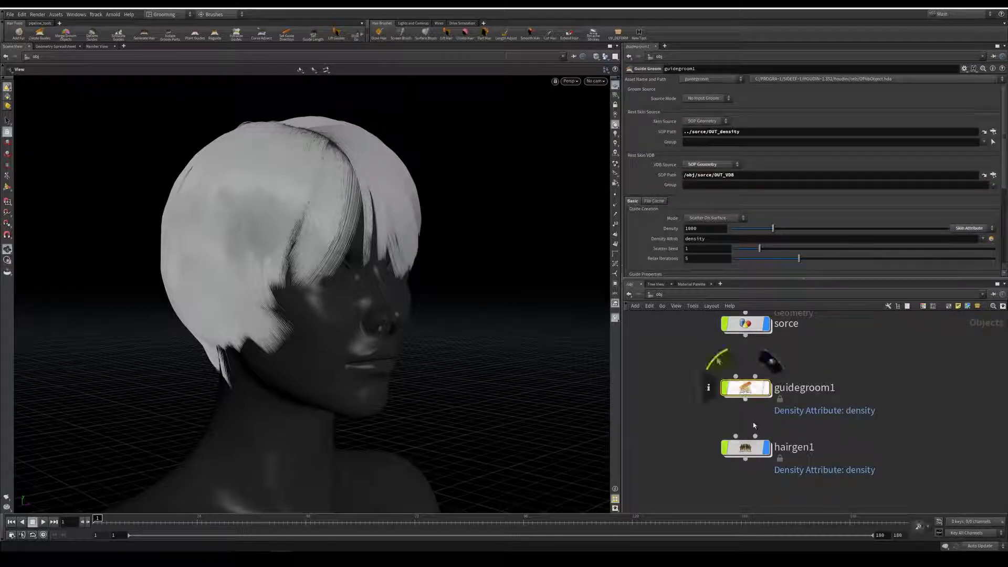
pyautogui.click(745, 448)
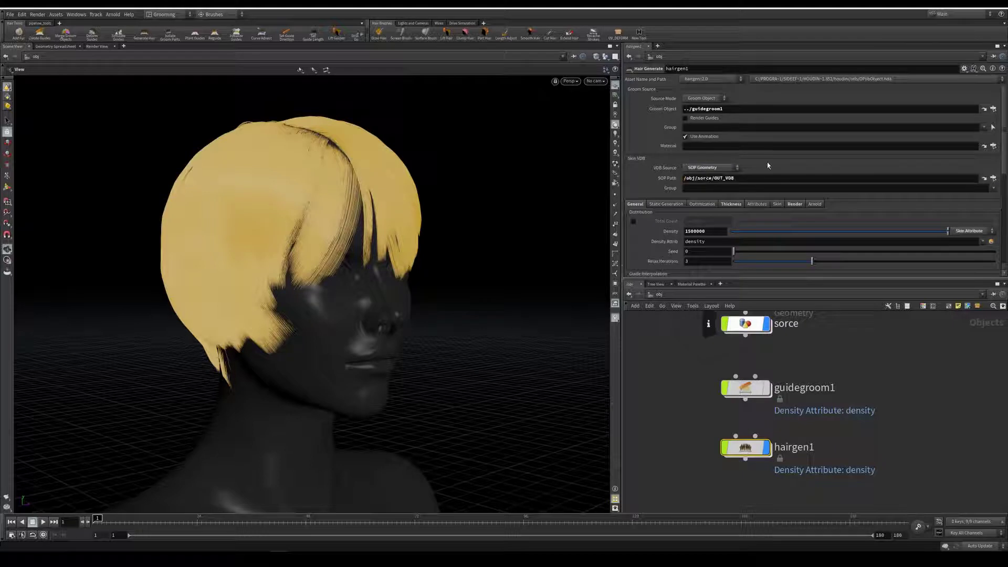
pyautogui.doubleClick(745, 440)
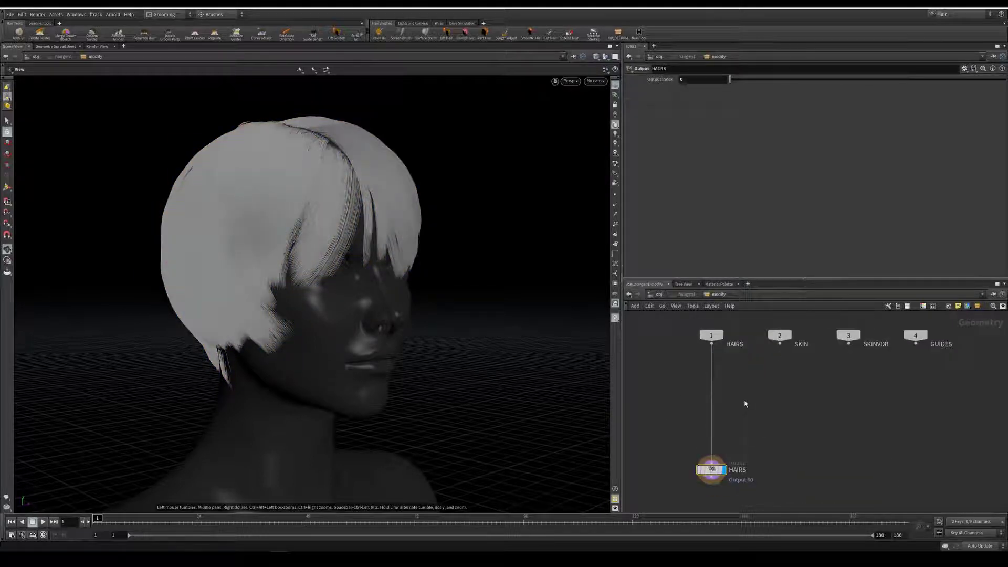
# - Add hairclump1 wired to the hair inputs and the HAIRS output, nodes lined up
pyautogui.press('Tab')
pyautogui.click(893, 399)
pyautogui.click(736, 398)
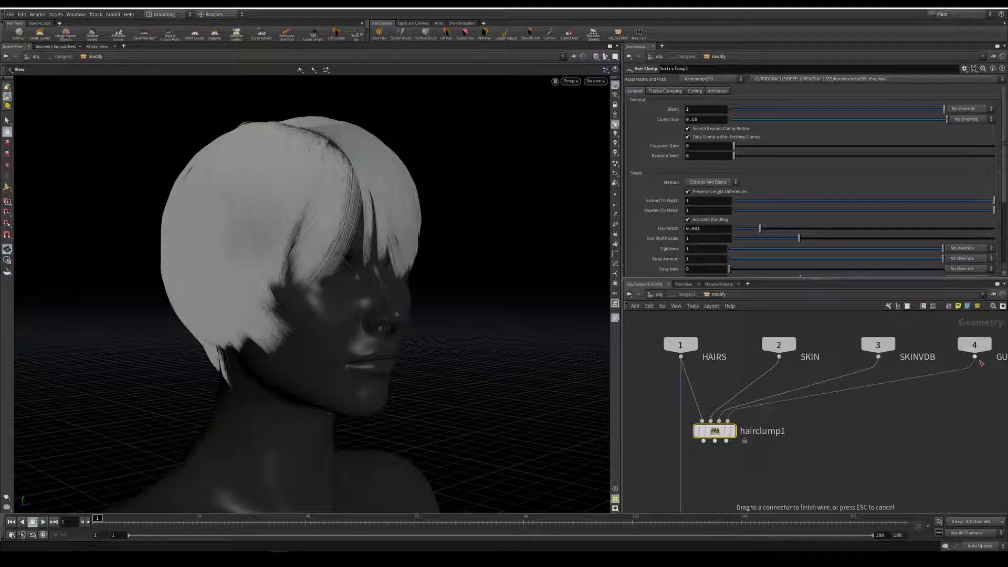
pyautogui.moveTo(715, 441); pyautogui.dragTo(754, 427)
pyautogui.press('l')
pyautogui.write('0.03')
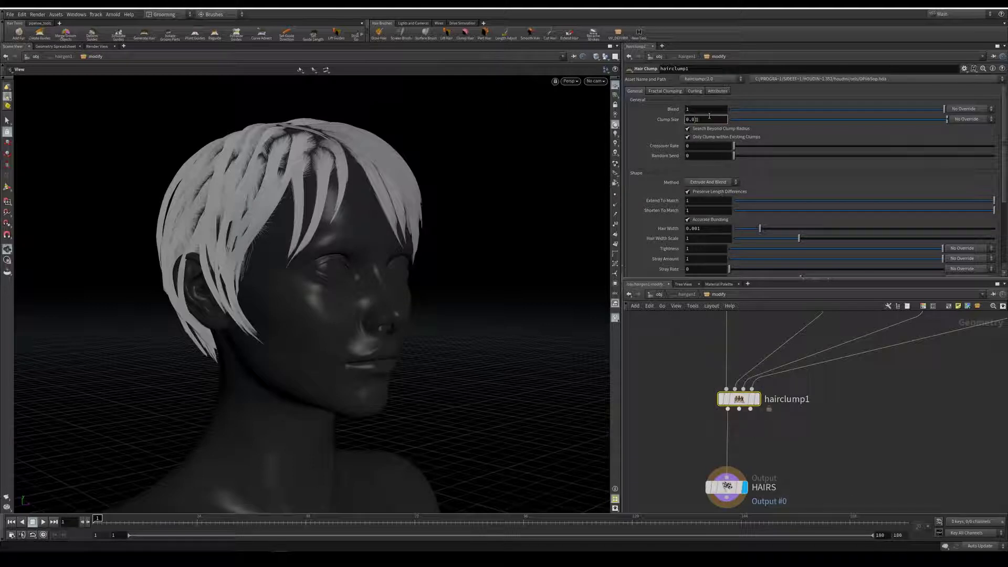
# - Give hairclump1 a clump size of 0.0199 and hair width of 0.0012
pyautogui.write('199')
pyautogui.press('Return')
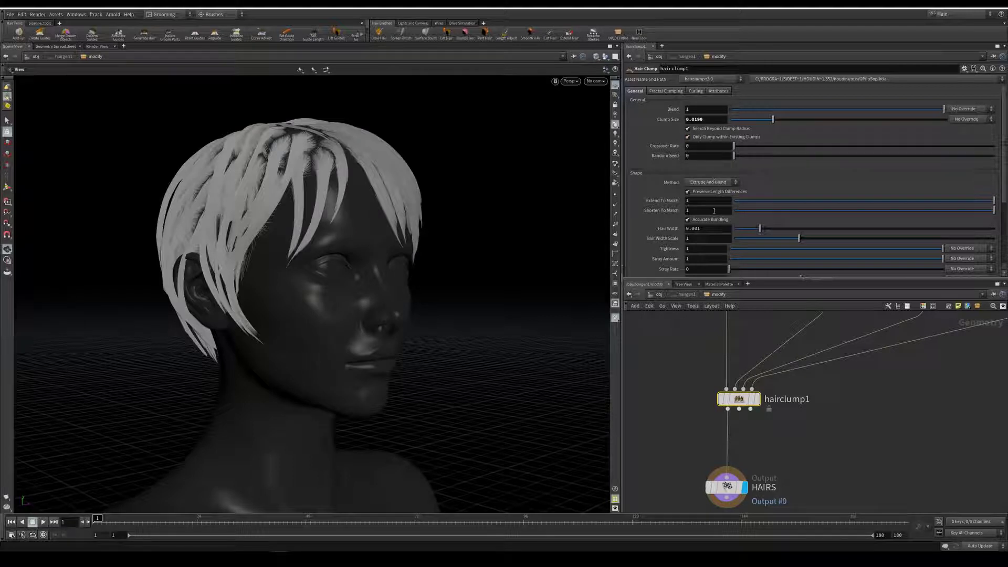
pyautogui.write('12')
pyautogui.press('Return')
# - Shape the clump profile ramp with added points and set Blend to 0.37
pyautogui.scroll(-1, 761, 175)
pyautogui.scroll(-1, 761, 176)
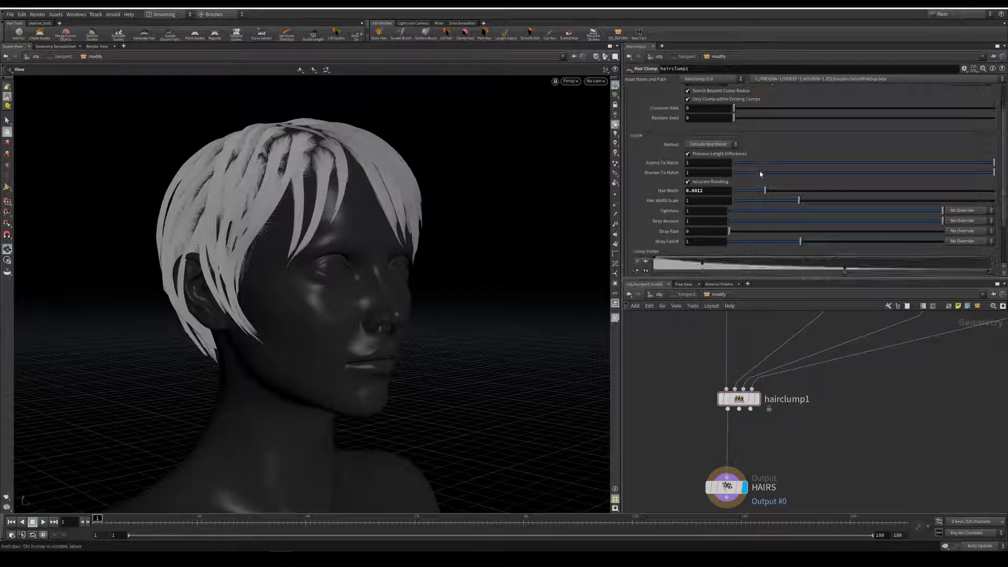
pyautogui.scroll(-1, 761, 175)
pyautogui.moveTo(703, 239); pyautogui.dragTo(715, 230)
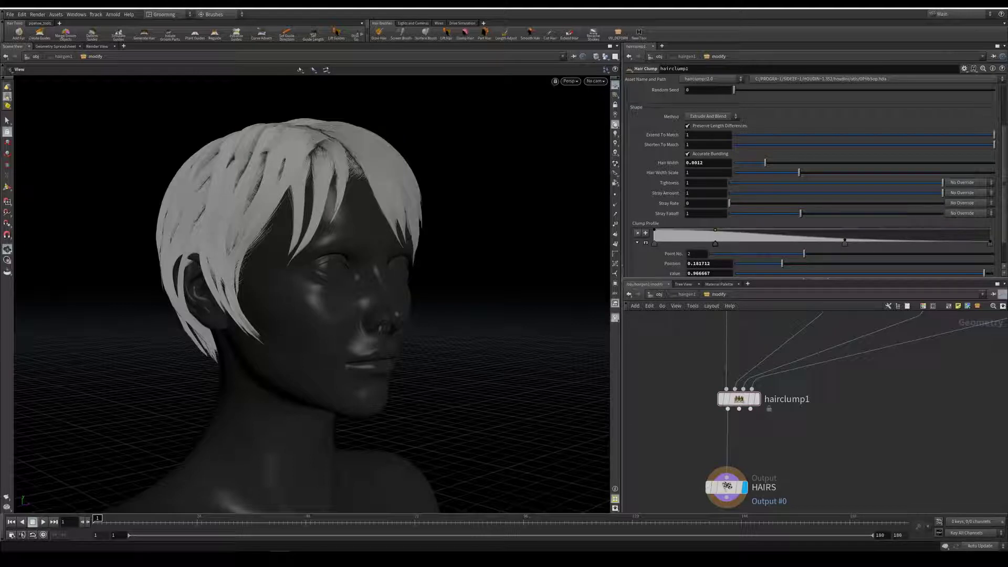
pyautogui.moveTo(844, 241); pyautogui.dragTo(842, 231)
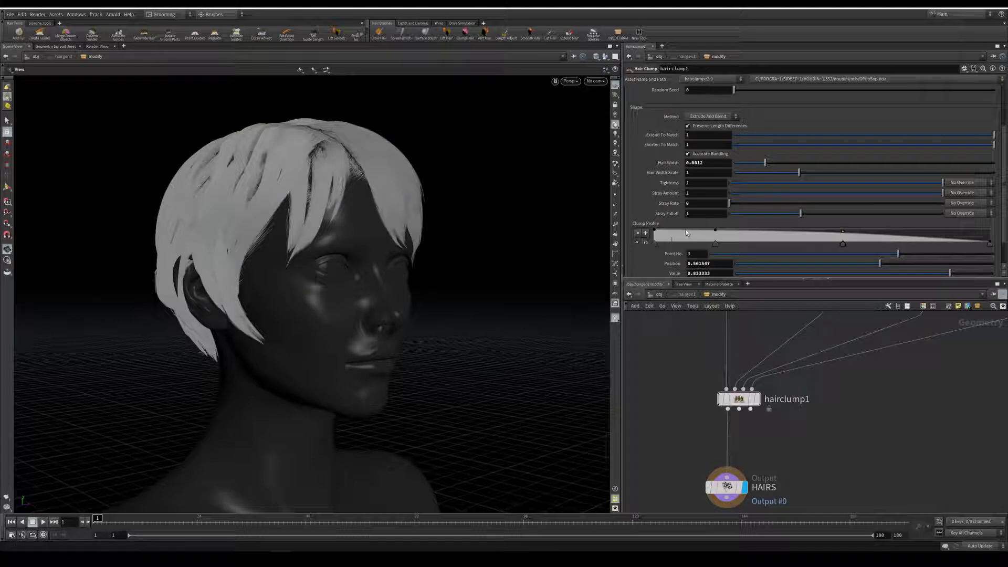
pyautogui.scroll(5, 682, 210)
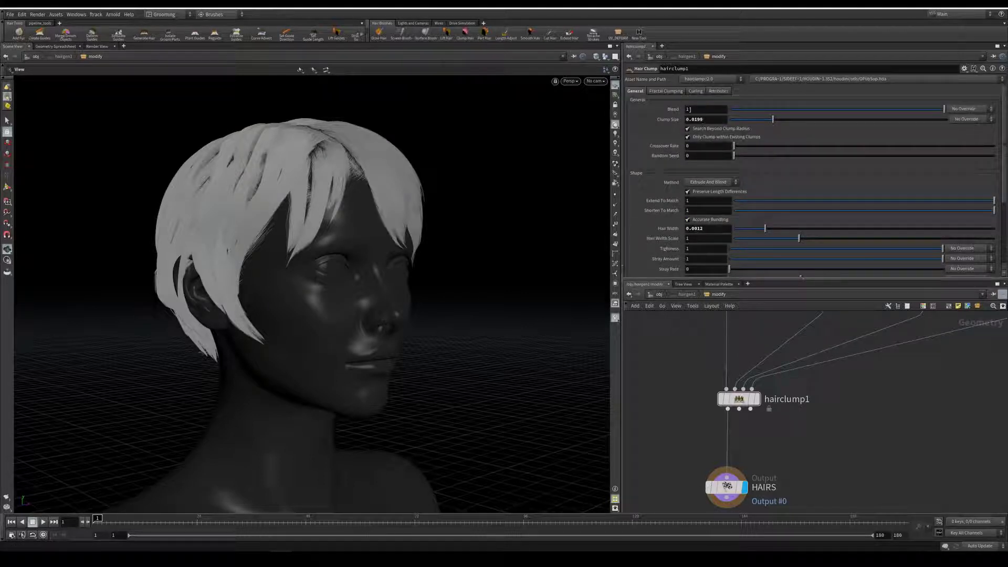
pyautogui.write('7')
pyautogui.press('Return')
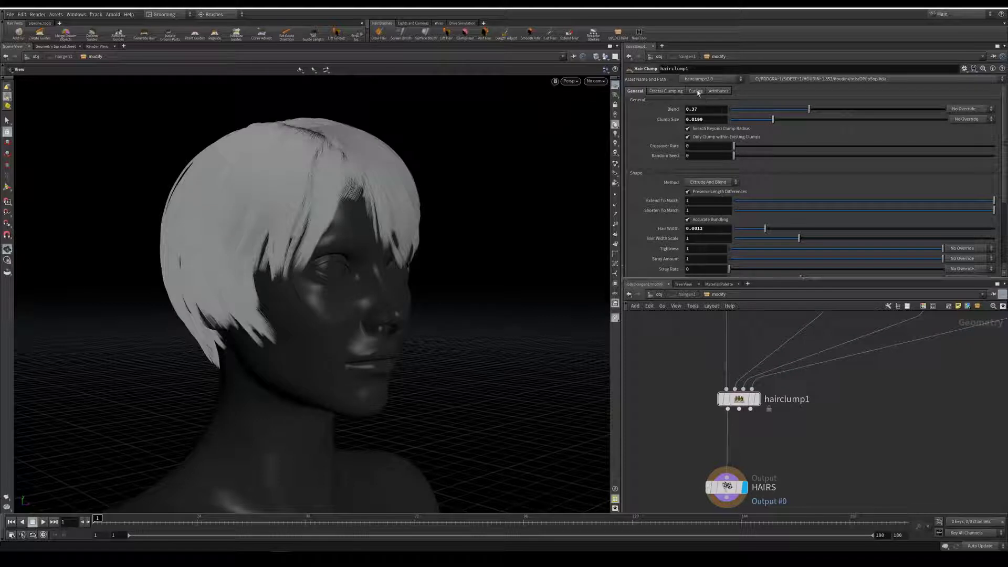
# - Set fractal clumping iterations to 2.13 and enable curling with amplitude 0.0239
pyautogui.click(681, 91)
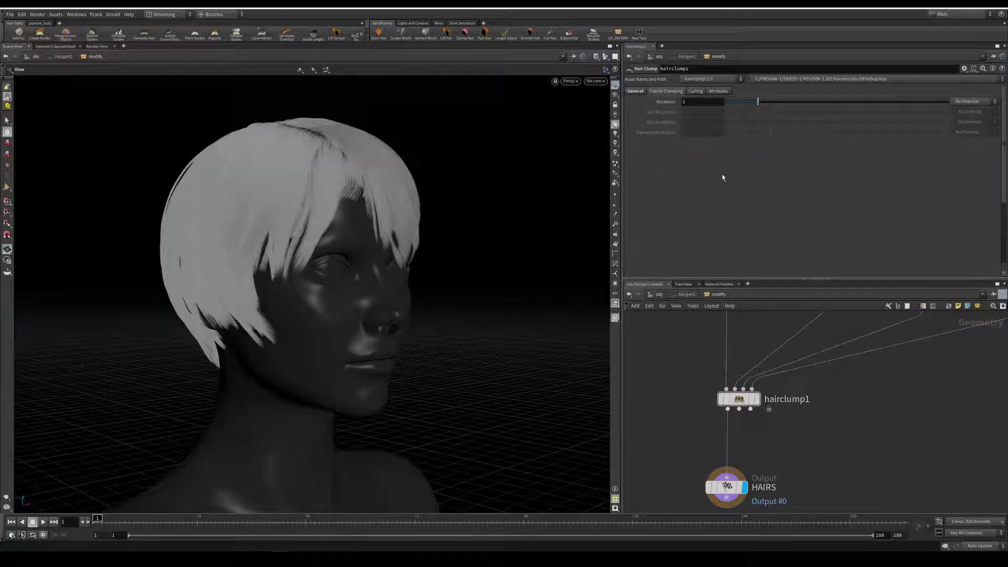
pyautogui.write('13')
pyautogui.press('Return')
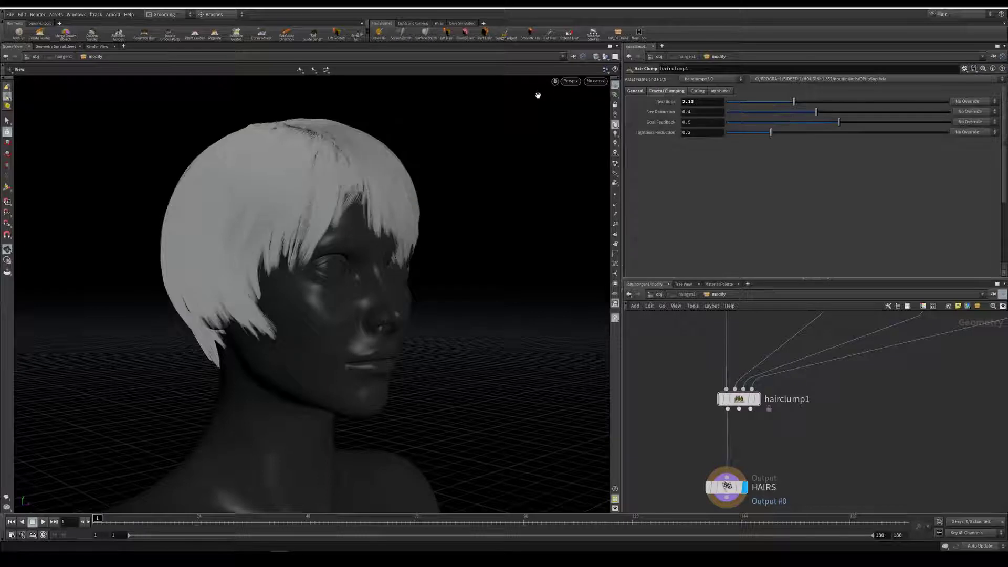
pyautogui.click(697, 91)
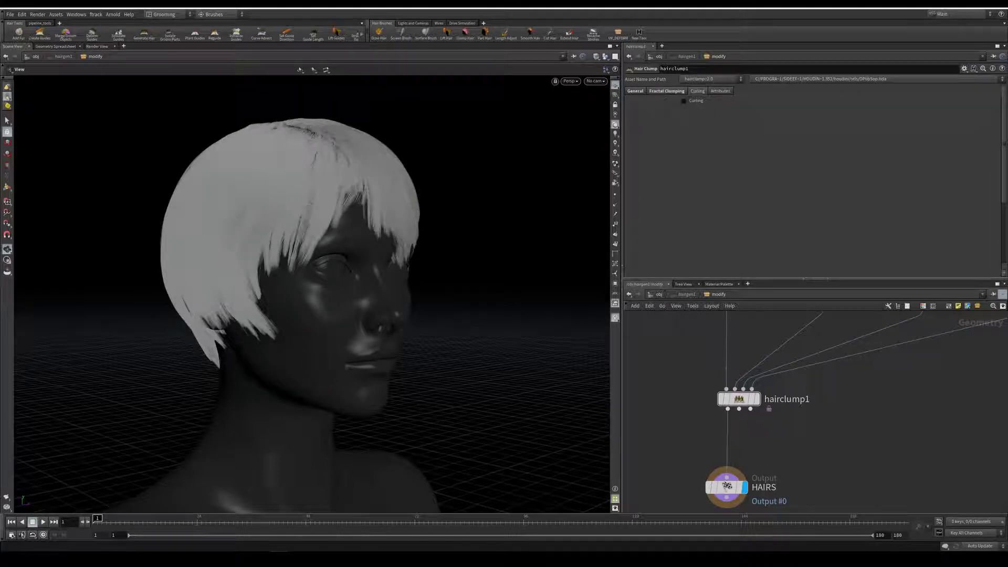
pyautogui.click(684, 101)
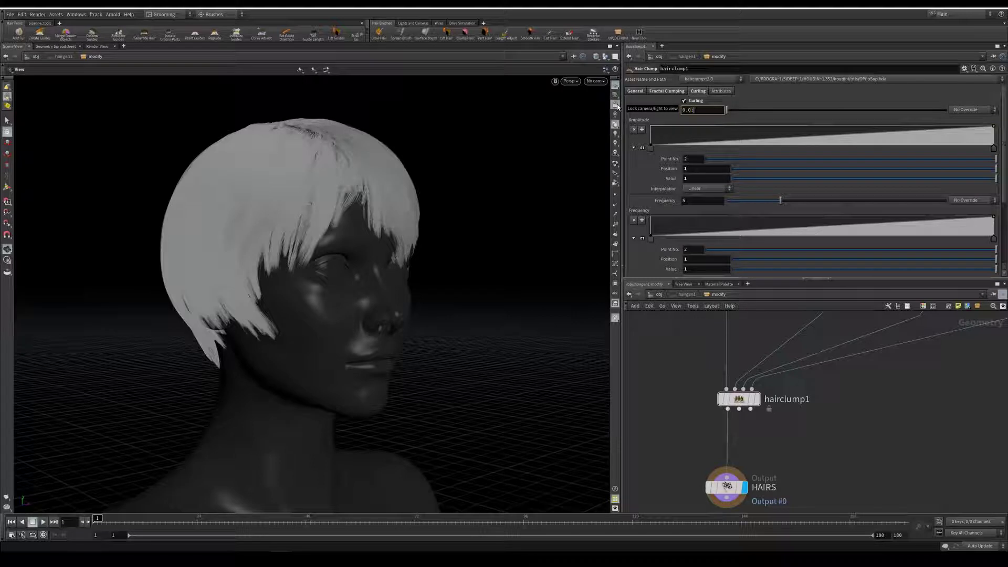
pyautogui.write('239')
pyautogui.press('Return')
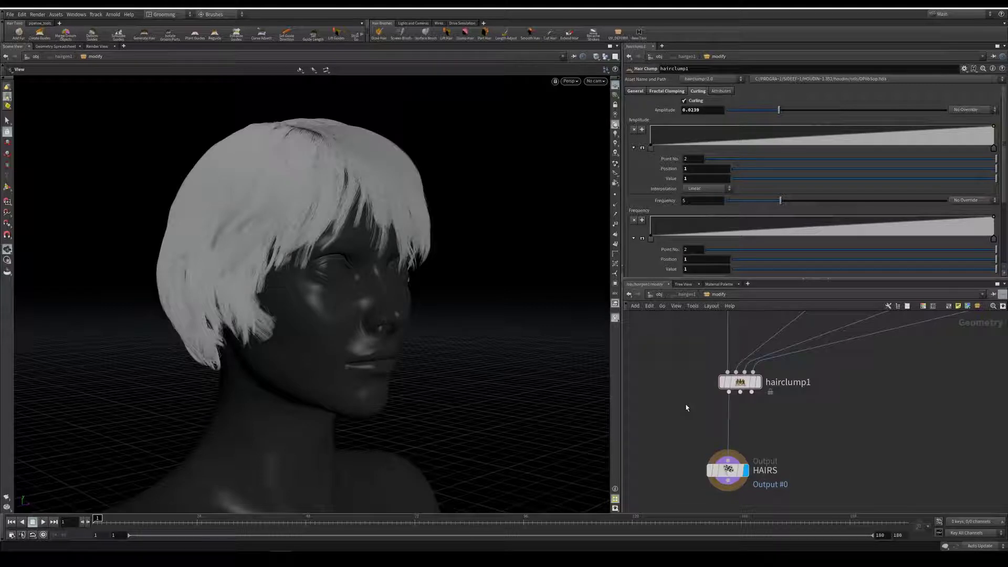
pyautogui.press('Tab')
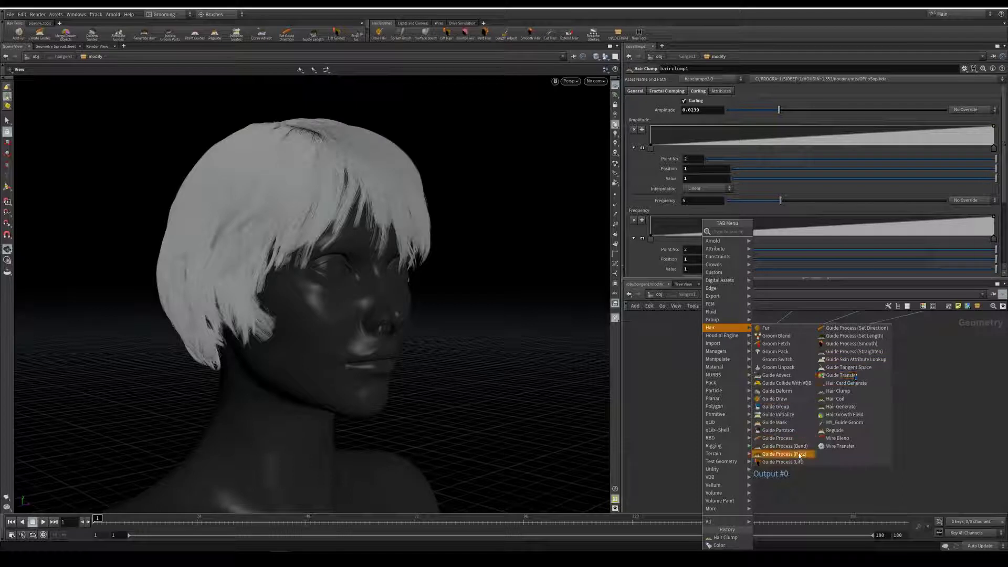
# - Insert a Frizz guideprocess1 after hairclump1 with frequency 31.3 and random frequency 27.2
pyautogui.click(782, 453)
pyautogui.click(760, 414)
pyautogui.click(730, 423)
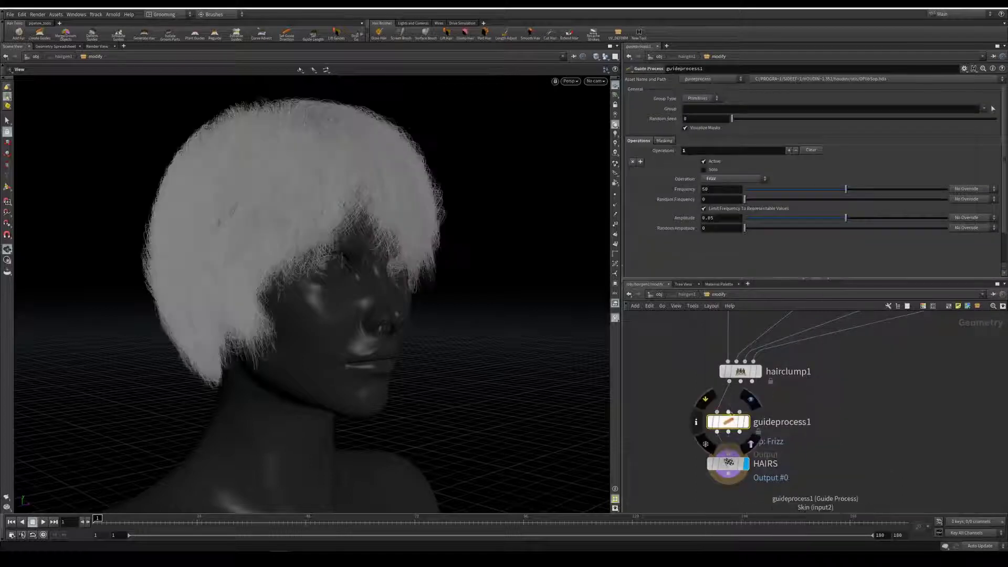
pyautogui.moveTo(731, 426); pyautogui.dragTo(744, 422)
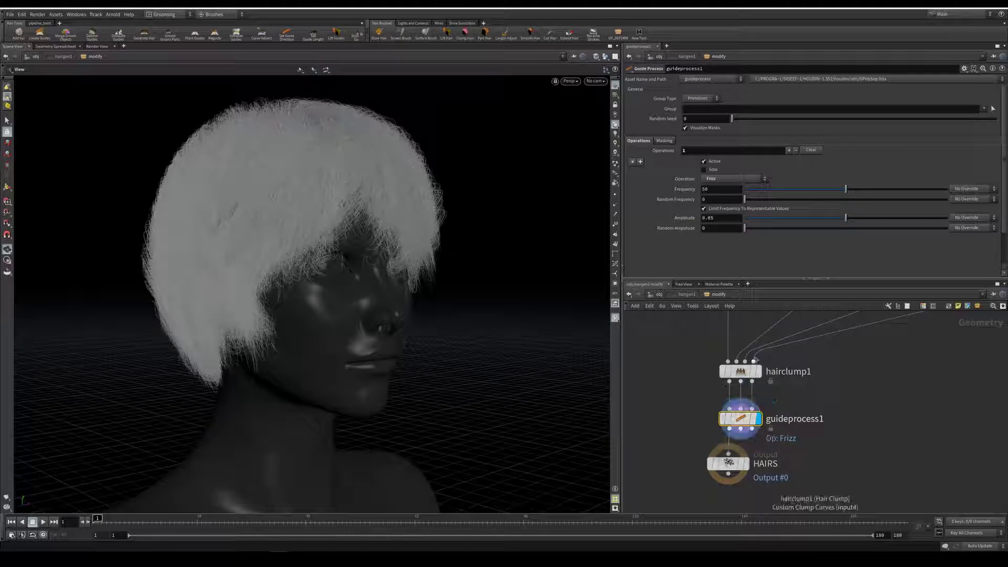
pyautogui.write('31.3')
pyautogui.press('Return')
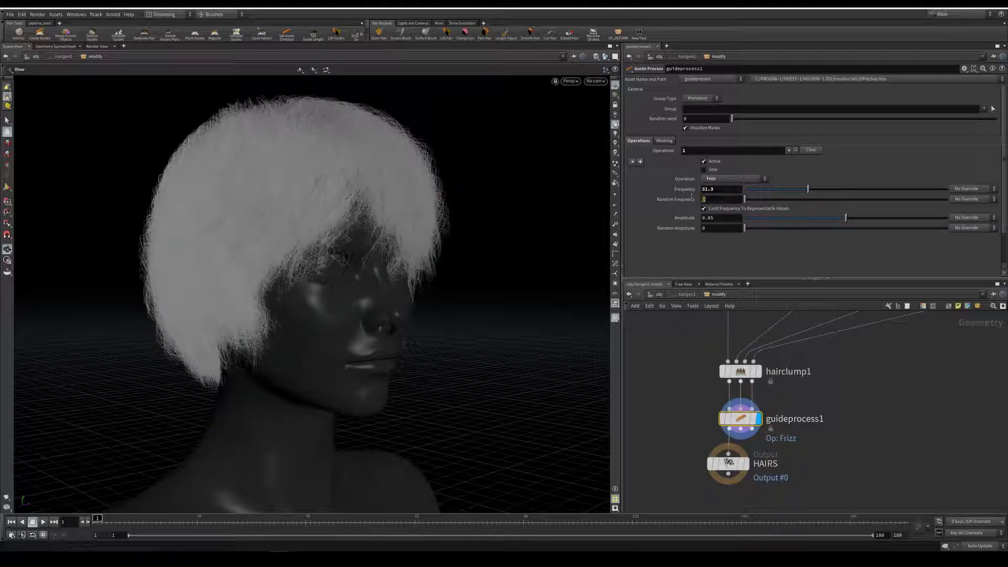
pyautogui.write('27.')
pyautogui.press('Return')
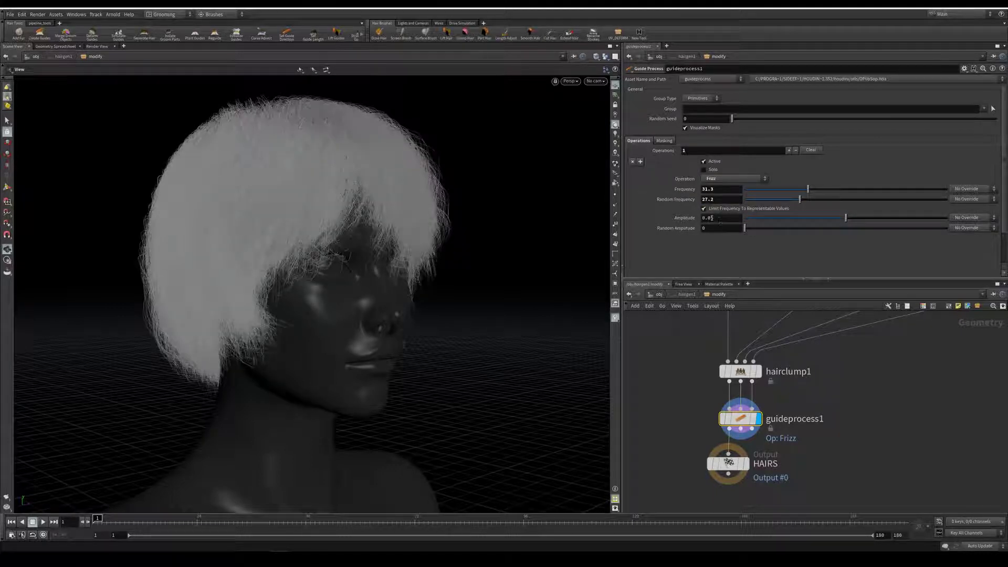
# - Set the frizz amplitude to 0.0057 and random amplitude to 0.00554
pyautogui.moveTo(849, 213); pyautogui.dragTo(866, 217)
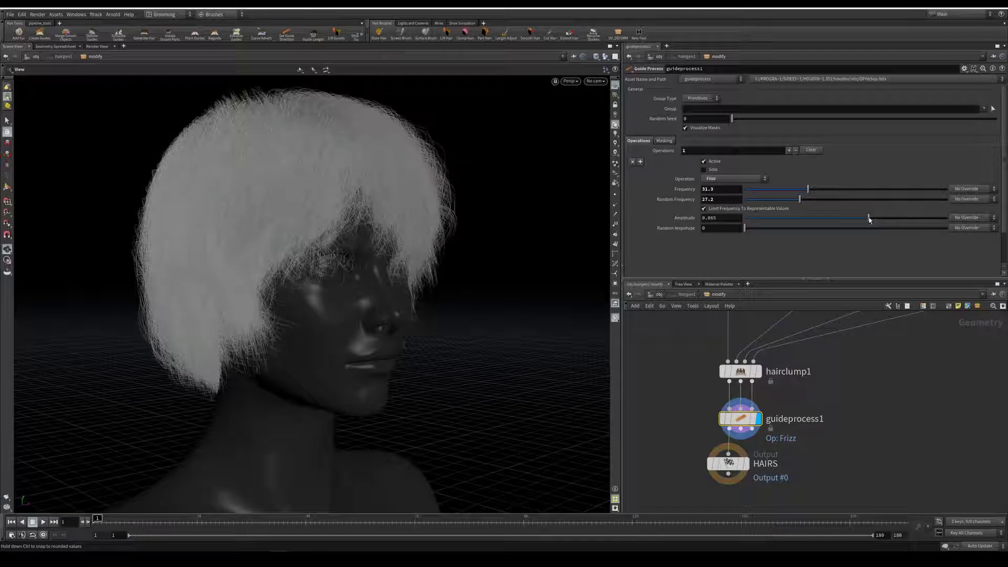
pyautogui.write('57')
pyautogui.press('Return')
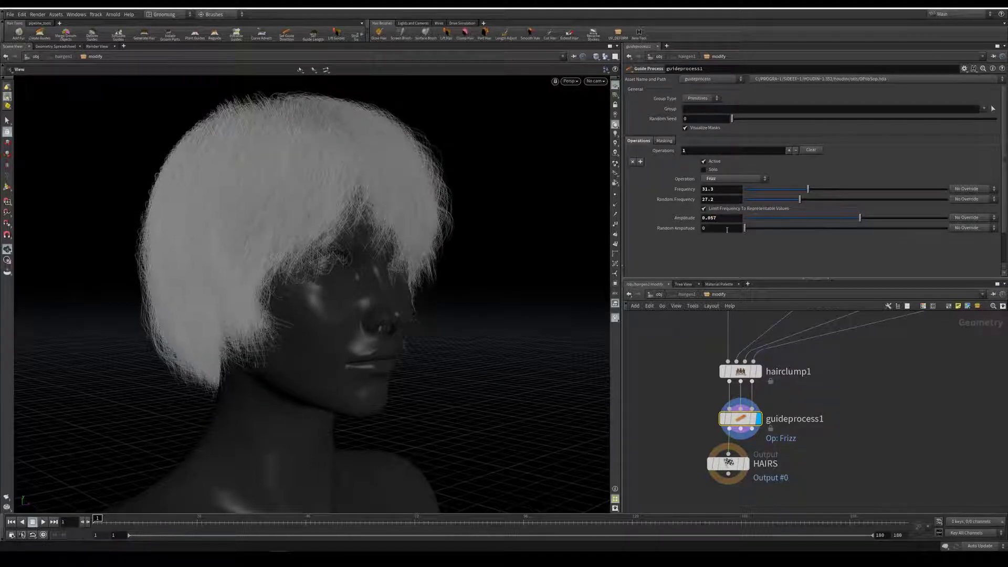
pyautogui.click(858, 228)
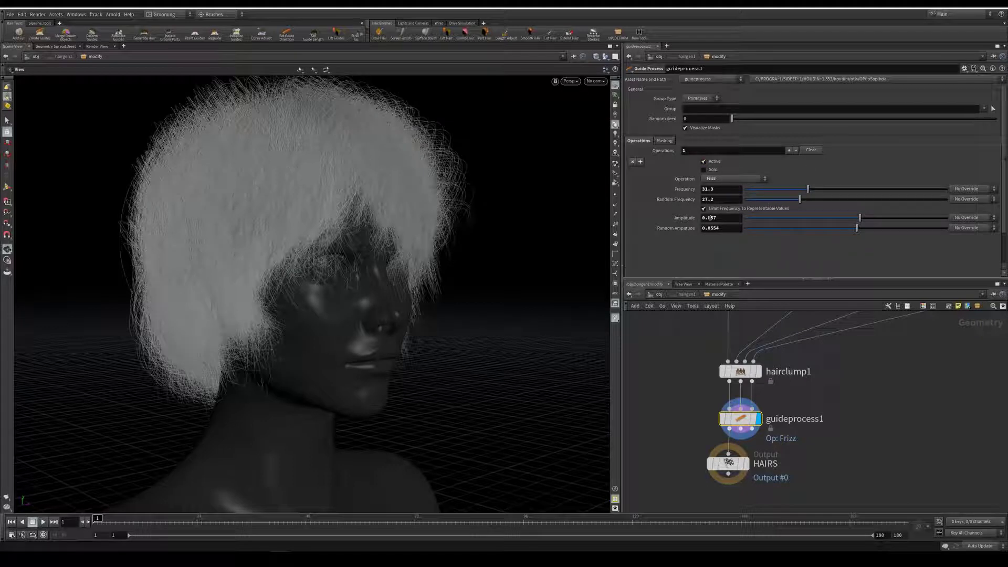
pyautogui.write('0')
pyautogui.press('Return')
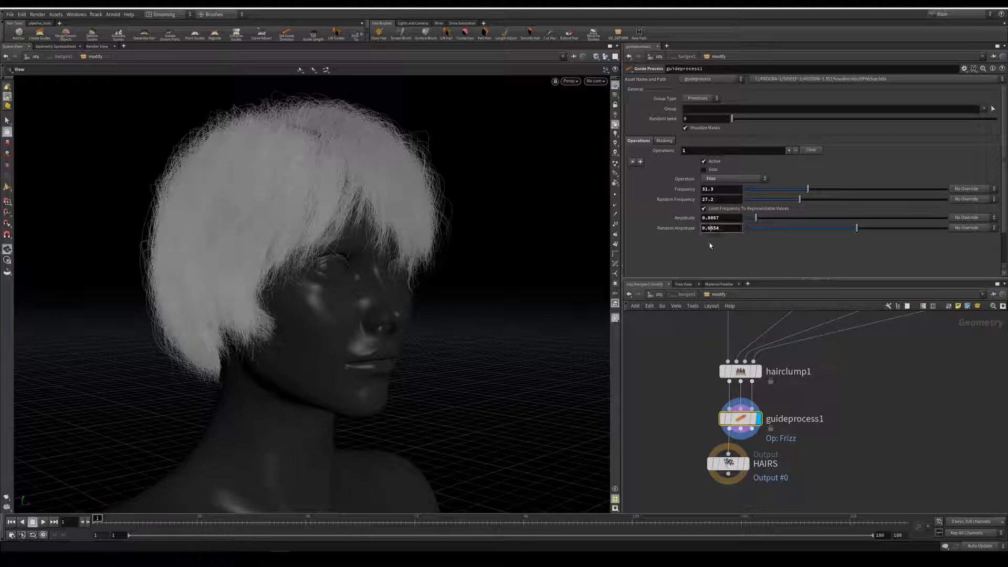
pyautogui.write('0')
pyautogui.press('Return')
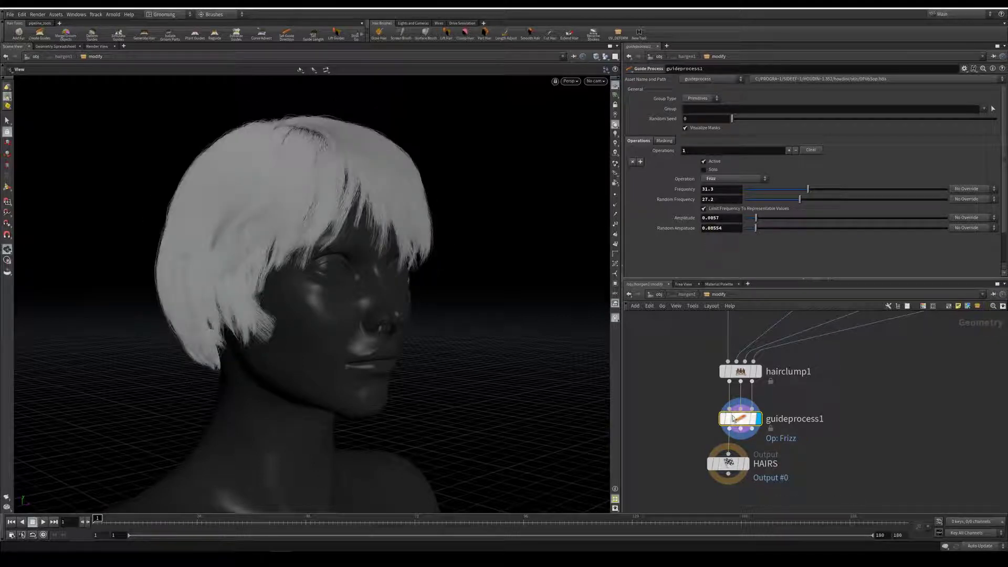
pyautogui.moveTo(719, 401)
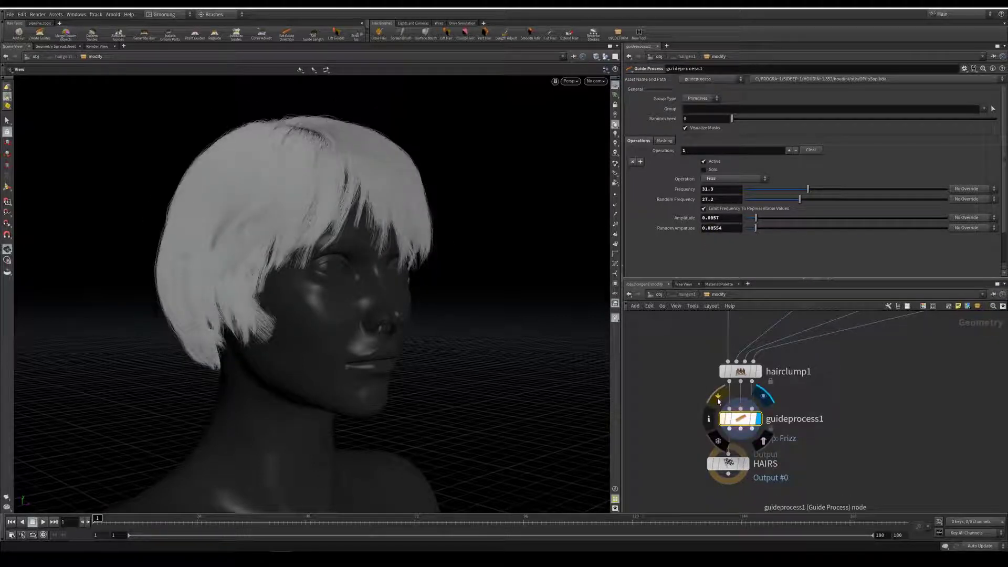
pyautogui.moveTo(718, 401); pyautogui.dragTo(692, 336, button='middle')
pyautogui.press('Tab')
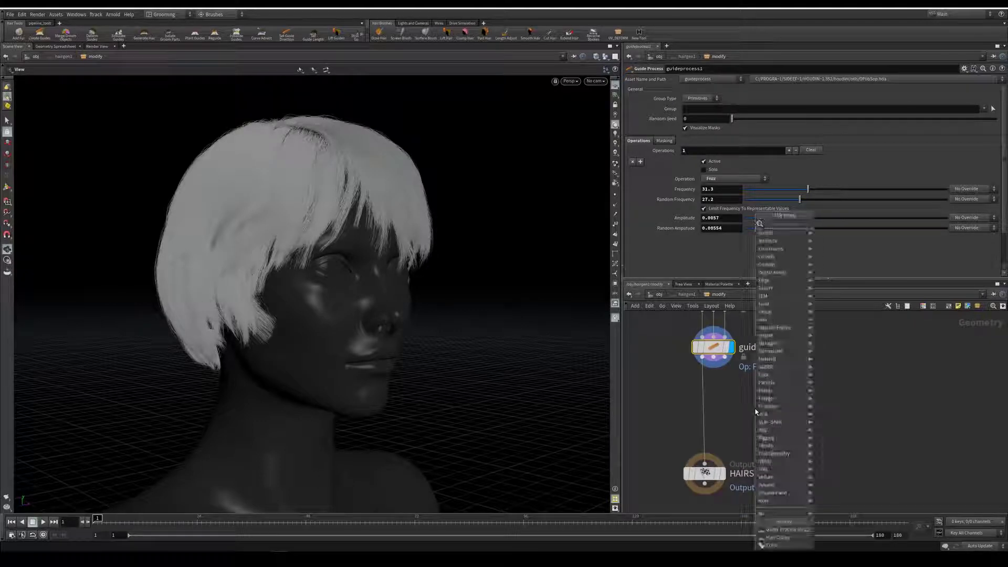
pyautogui.moveTo(783, 320)
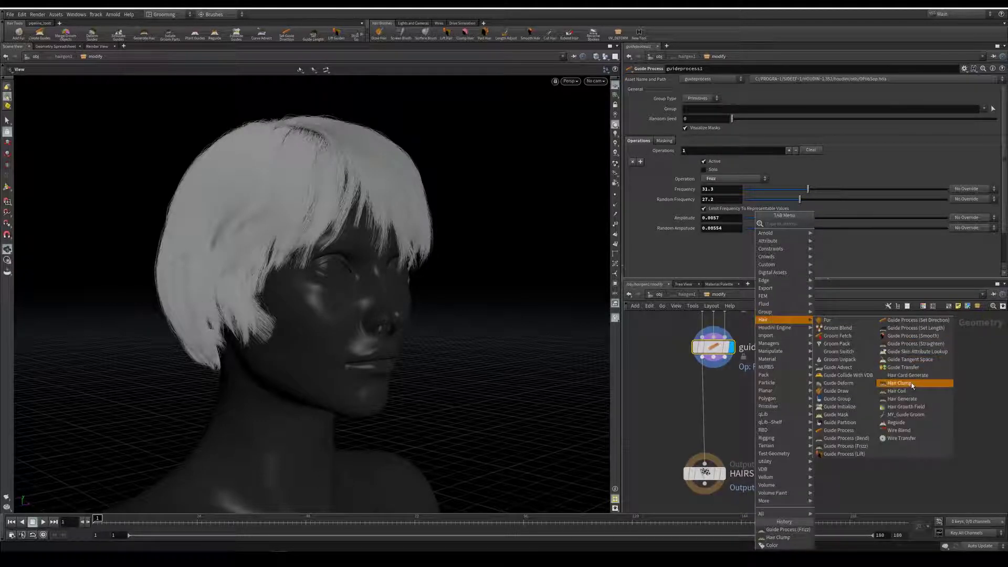
# - Insert hairclump2 between guideprocess1 and HAIRS with a clump size of 0.0081
pyautogui.click(912, 385)
pyautogui.click(735, 404)
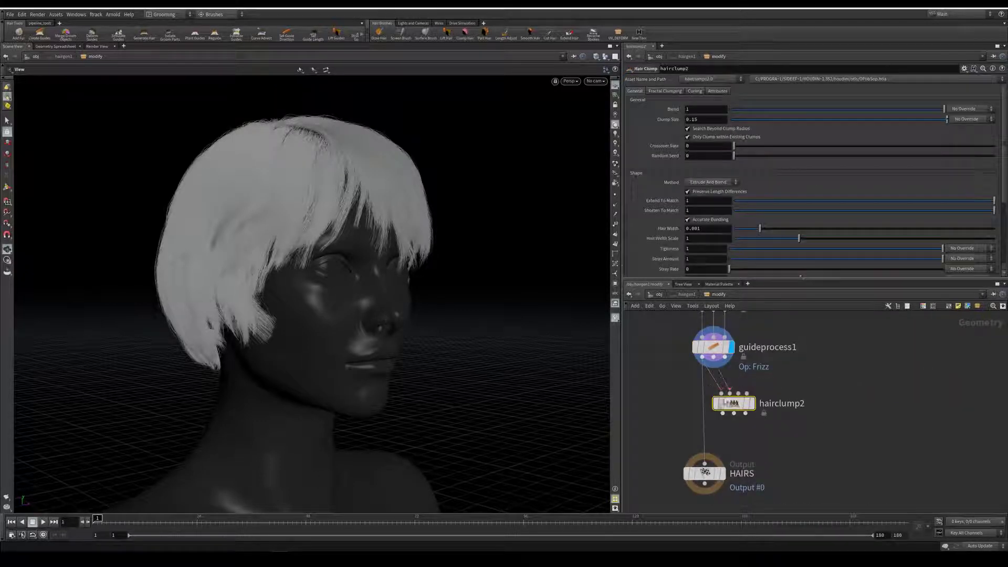
pyautogui.click(753, 406)
pyautogui.moveTo(737, 406); pyautogui.dragTo(716, 405)
pyautogui.write('0.0')
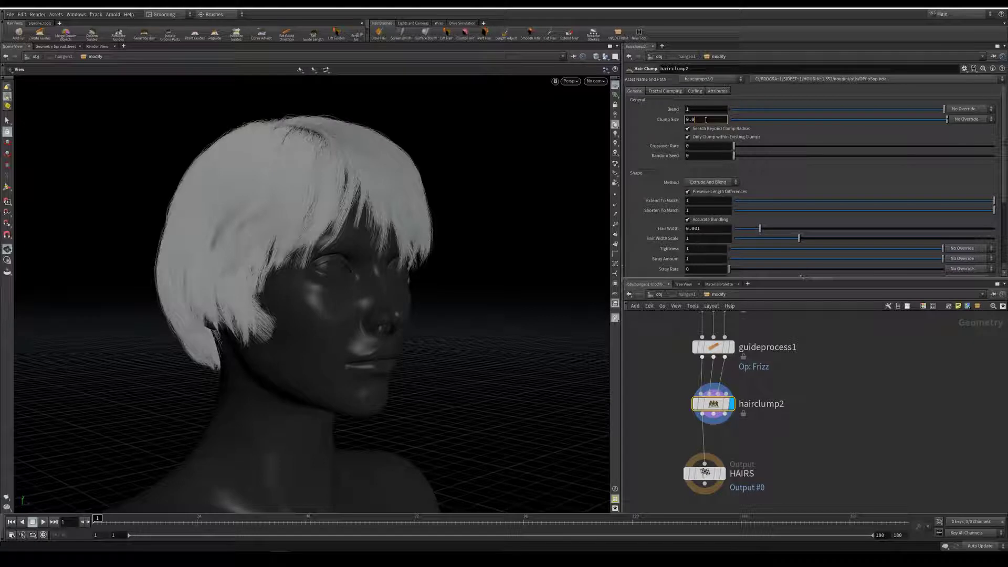
pyautogui.write('81')
pyautogui.press('Return')
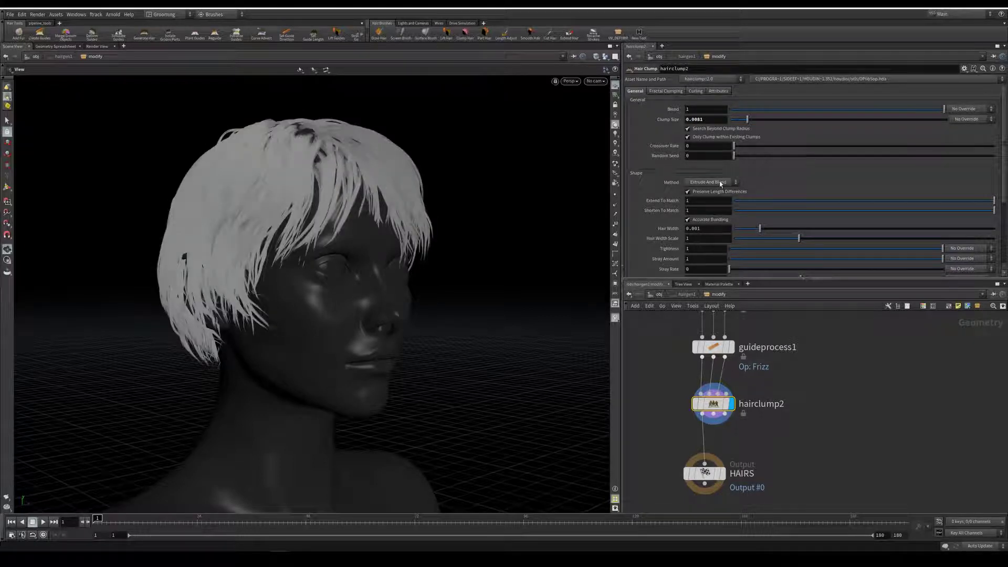
# - Taper the hairclump2 clump profile ramp and set Blend to 0.796
pyautogui.scroll(-3, 821, 175)
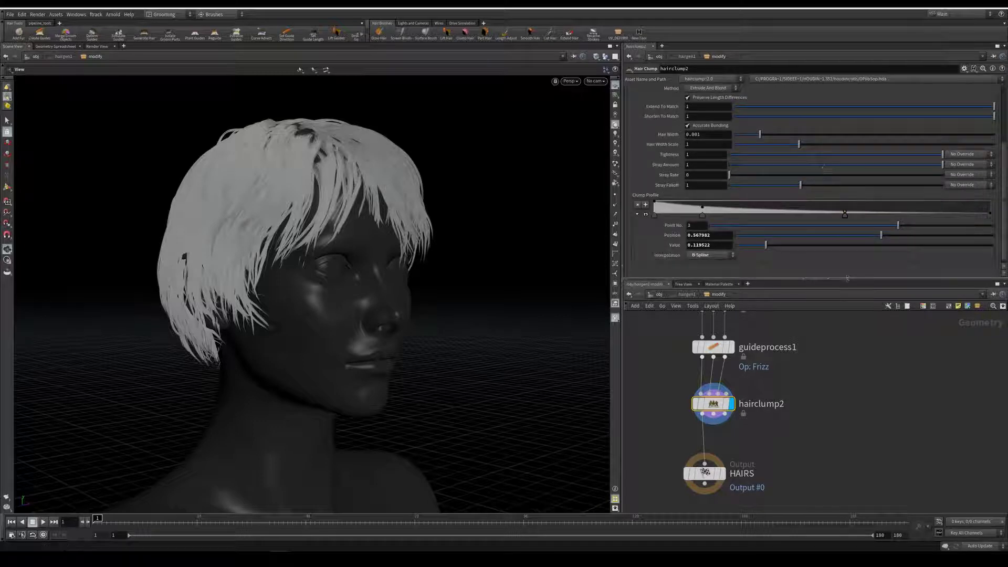
pyautogui.moveTo(847, 278); pyautogui.dragTo(847, 357)
pyautogui.moveTo(704, 284)
pyautogui.mouseDown()
pyautogui.moveTo(725, 273)
pyautogui.moveTo(774, 274)
pyautogui.mouseUp()
pyautogui.click(784, 274)
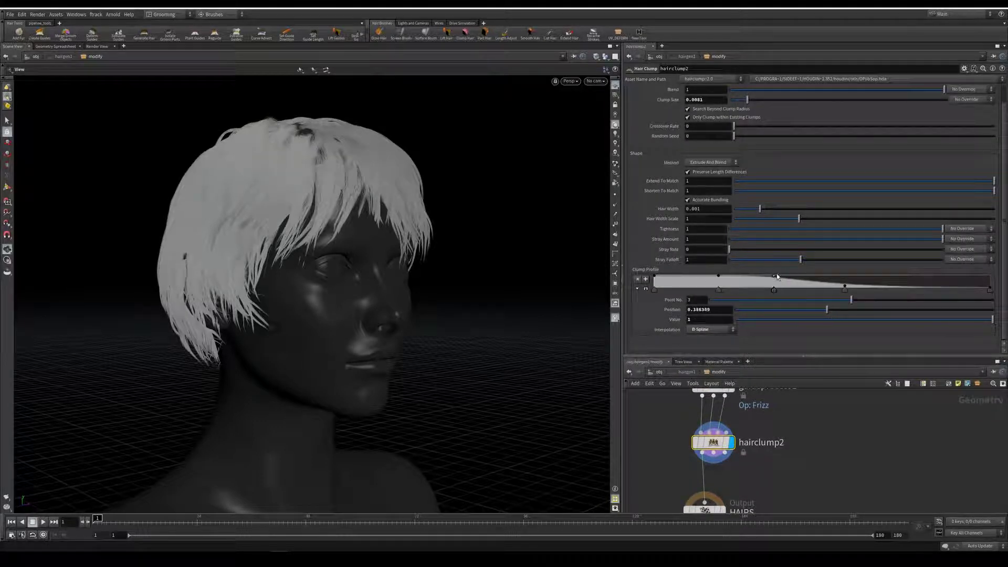
pyautogui.moveTo(844, 287); pyautogui.dragTo(828, 287)
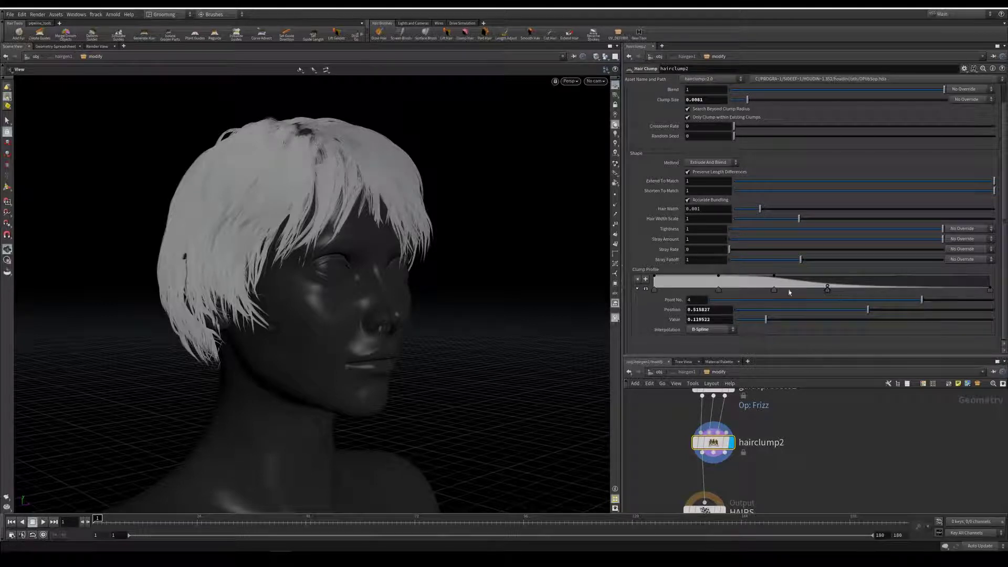
pyautogui.moveTo(781, 468); pyautogui.dragTo(789, 439, button='middle')
pyautogui.scroll(2, 755, 158)
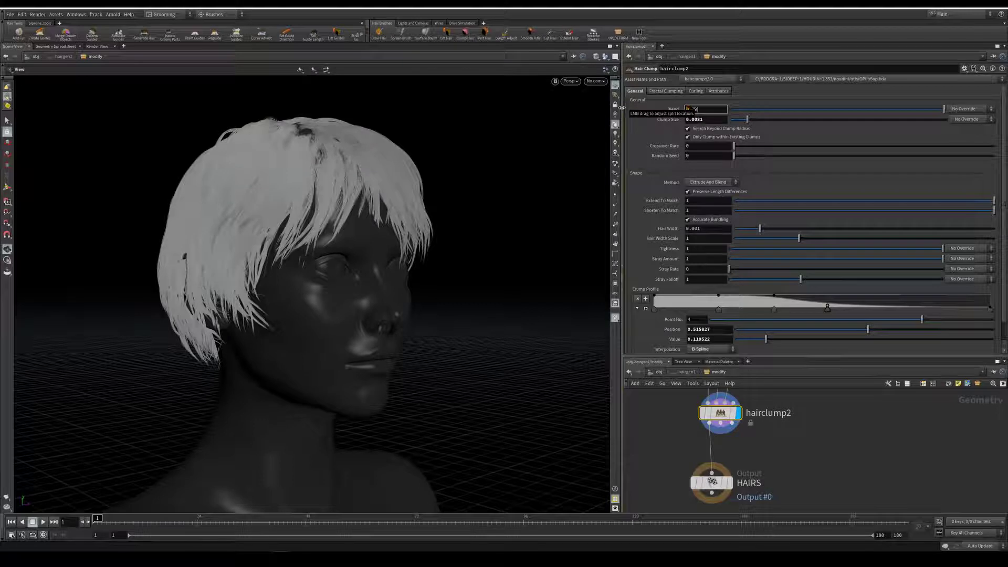
pyautogui.write('6')
pyautogui.press('Return')
pyautogui.moveTo(774, 357); pyautogui.dragTo(774, 253)
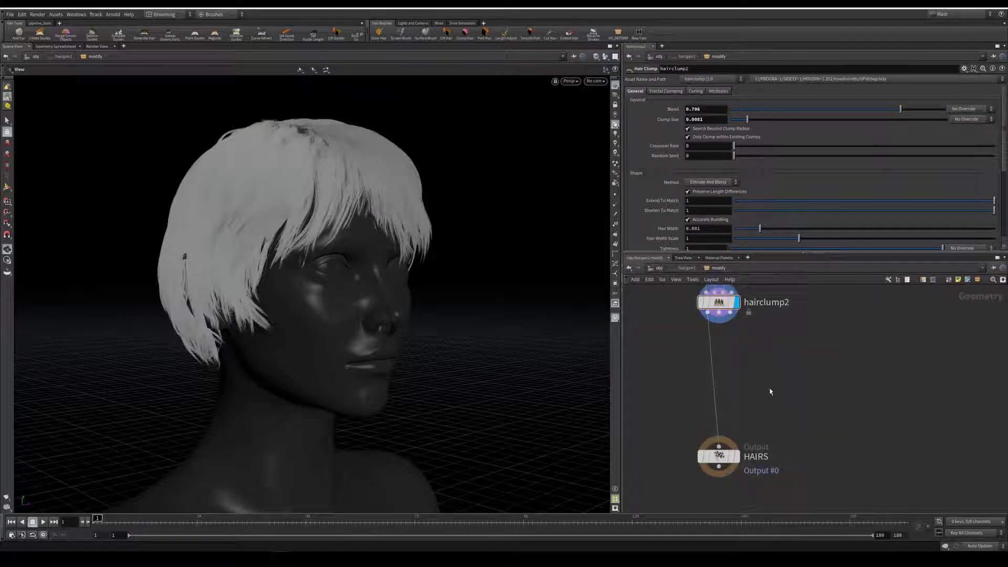
# - Insert a guideprocess2 Bend after hairclump2 and display it, with Angle -78 and Bend 0.227
pyautogui.press('Tab')
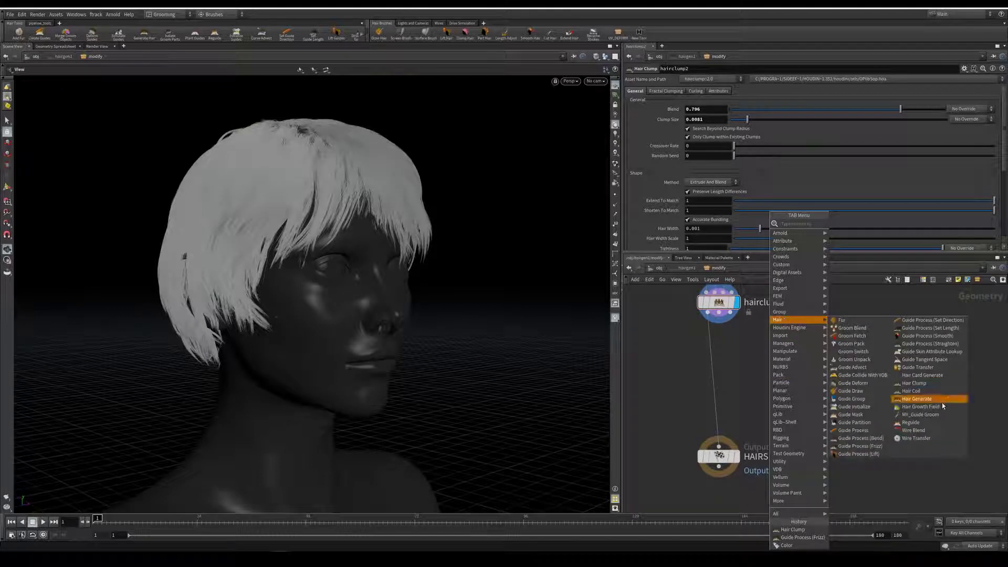
pyautogui.click(861, 438)
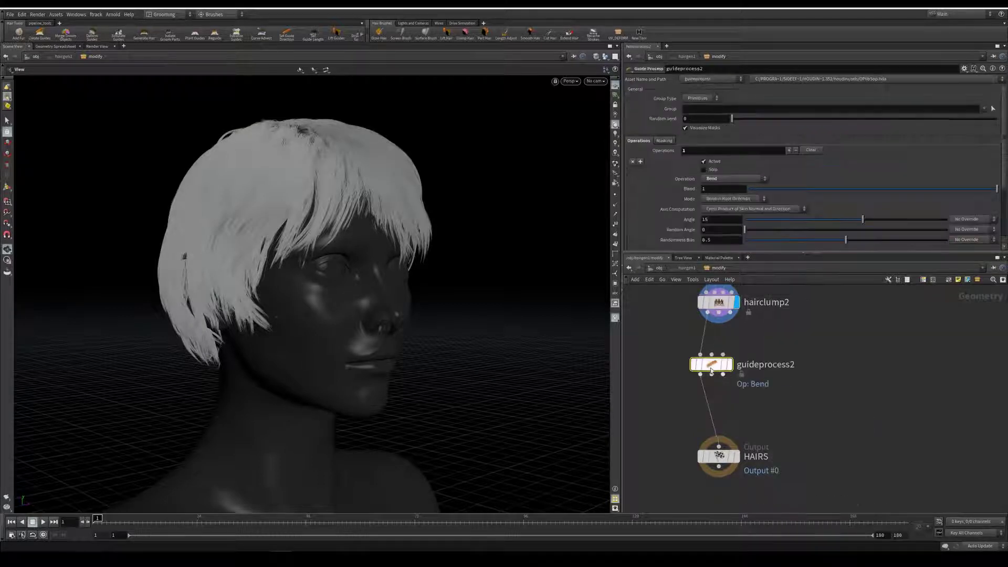
pyautogui.click(734, 363)
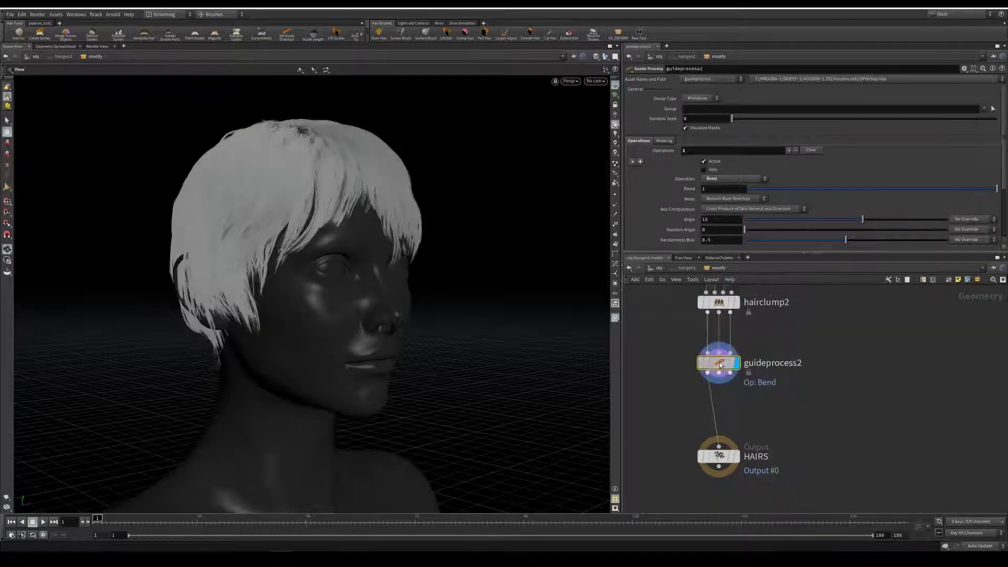
pyautogui.moveTo(862, 219); pyautogui.dragTo(772, 218)
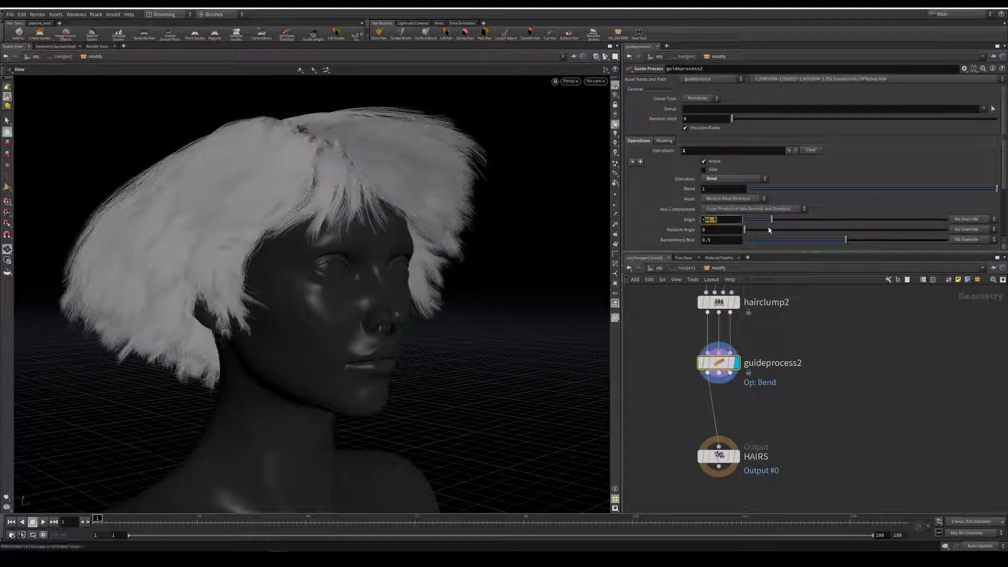
pyautogui.write('8')
pyautogui.press('Return')
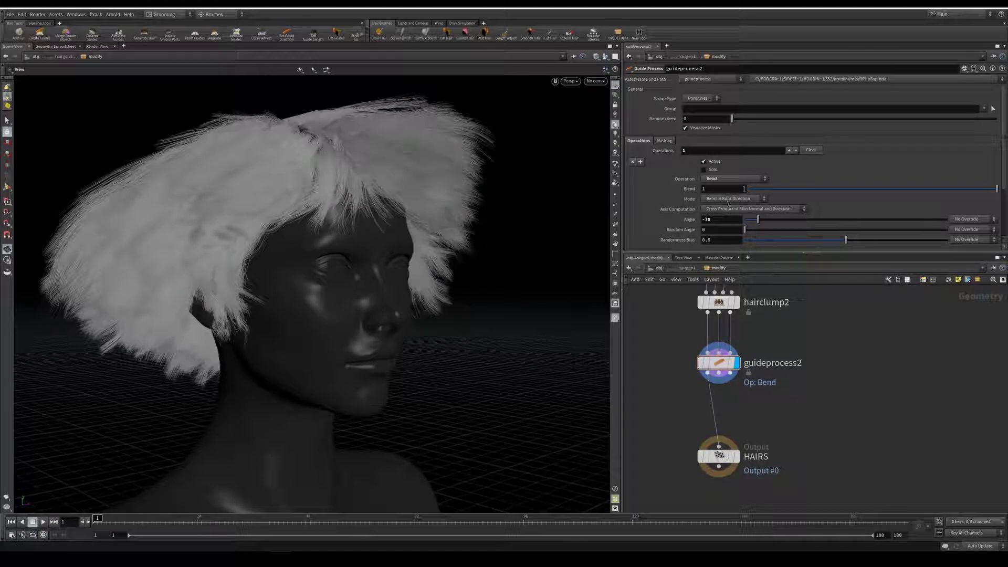
pyautogui.moveTo(744, 188); pyautogui.dragTo(814, 191)
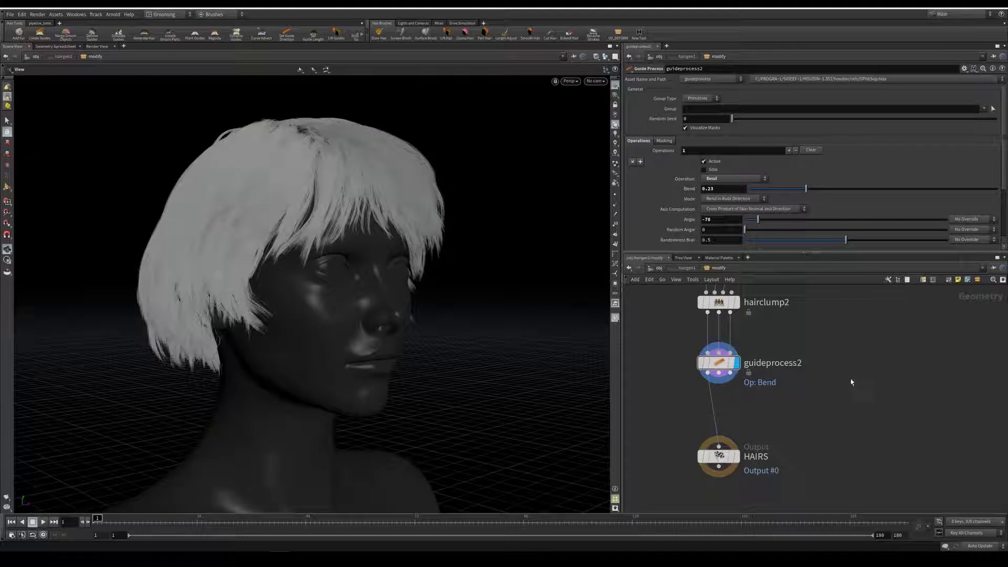
pyautogui.moveTo(457, 285)
pyautogui.mouseDown()
pyautogui.moveTo(199, 272)
pyautogui.moveTo(522, 316)
pyautogui.mouseUp()
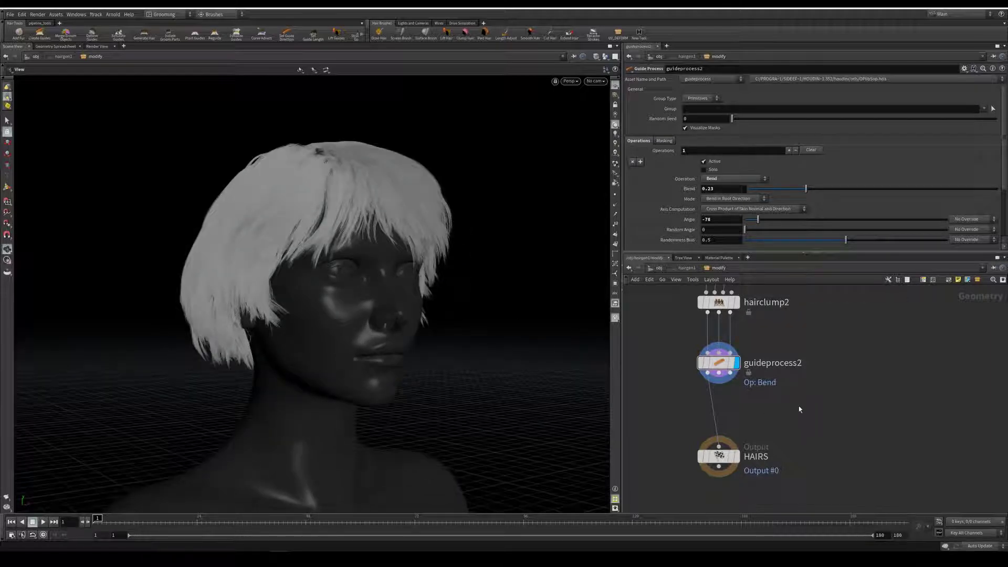
pyautogui.press('Tab')
# - Insert guidecollidevdb1 before HAIRS: surface offset 0.0002, push range 0.00055, push amount 0.002
pyautogui.click(845, 367)
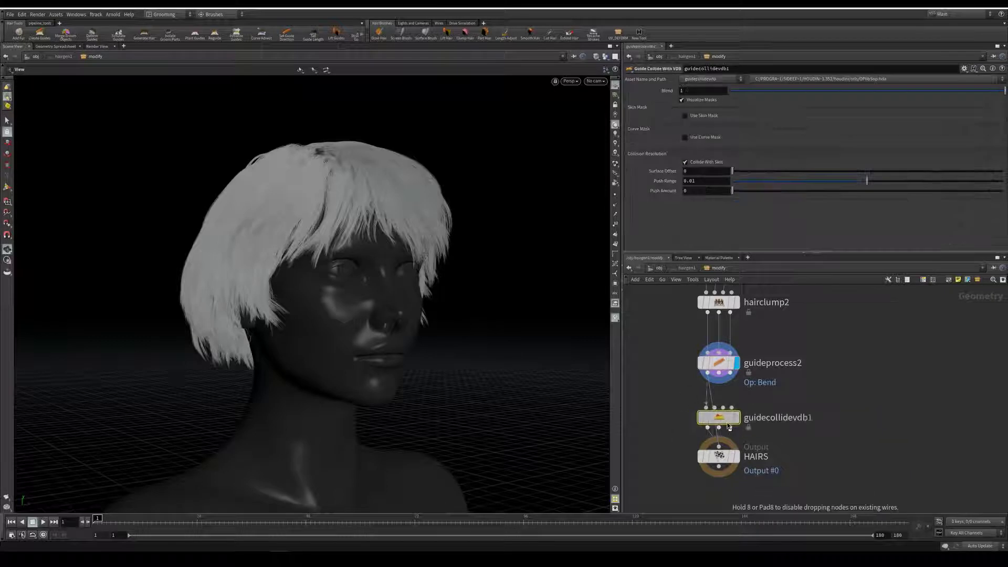
pyautogui.click(729, 427)
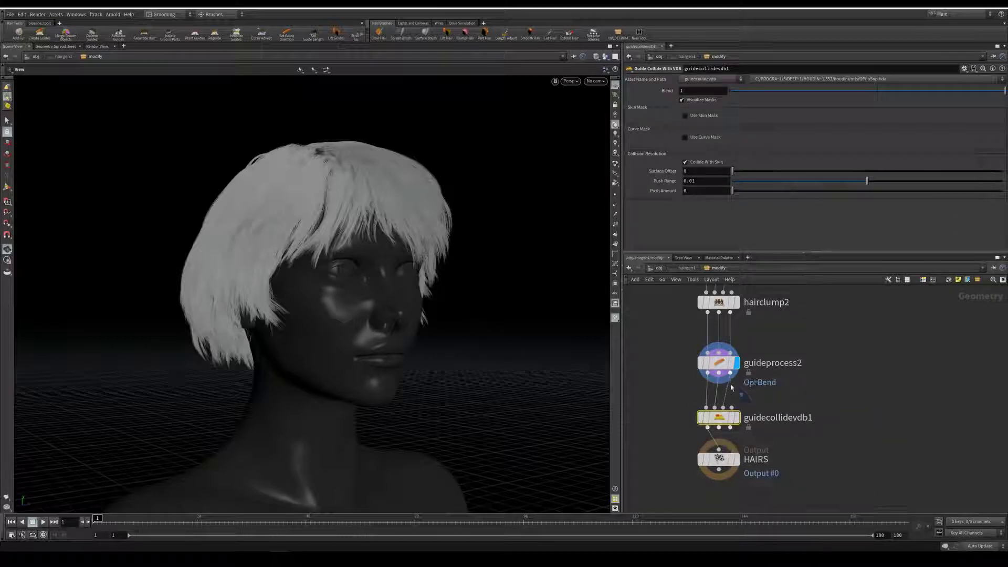
pyautogui.moveTo(719, 418)
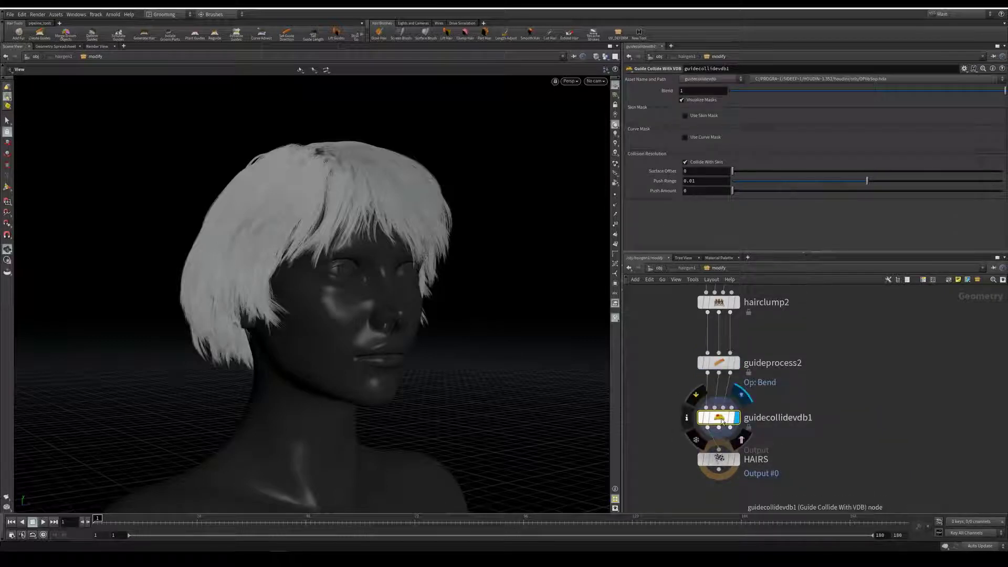
pyautogui.moveTo(733, 171); pyautogui.dragTo(747, 175)
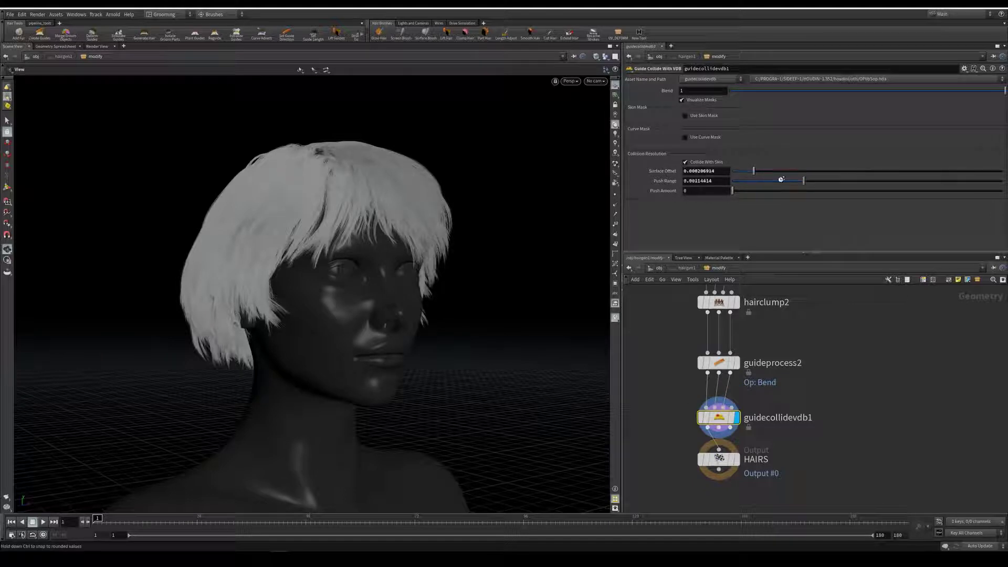
pyautogui.moveTo(781, 179); pyautogui.dragTo(783, 180)
pyautogui.moveTo(808, 191); pyautogui.dragTo(812, 193)
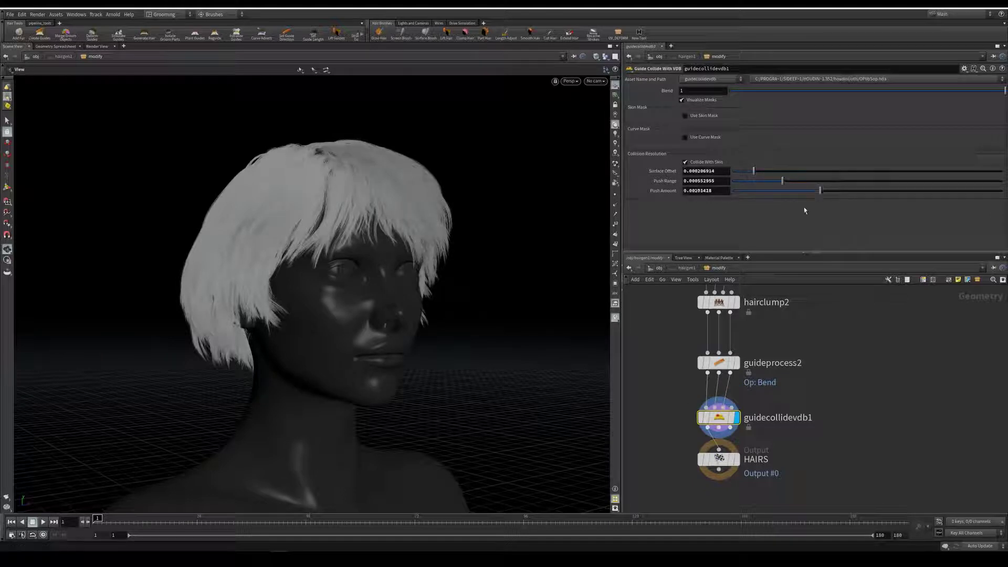
pyautogui.moveTo(385, 235)
pyautogui.keyDown('alt'); pyautogui.mouseDown()
pyautogui.moveTo(389, 210)
pyautogui.moveTo(259, 241)
pyautogui.moveTo(272, 253)
pyautogui.moveTo(394, 240)
pyautogui.moveTo(418, 214)
pyautogui.moveTo(405, 220)
pyautogui.mouseUp(); pyautogui.keyUp('alt')
# - Display and inspect the hairclump1 and guideprocess1 frizz stages from several angles
pyautogui.scroll(-3, 800, 392)
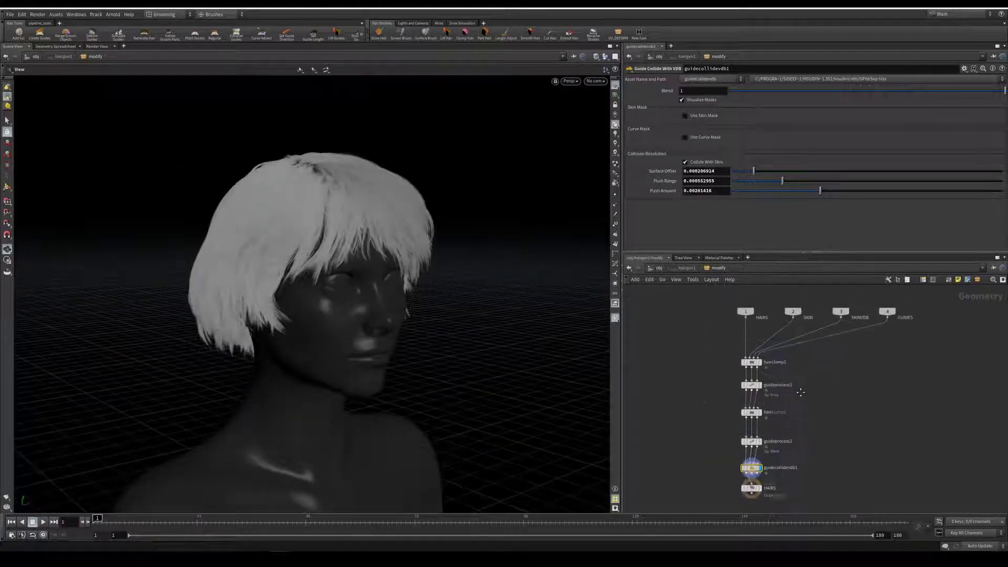
pyautogui.scroll(2, 800, 393)
pyautogui.moveTo(761, 467); pyautogui.dragTo(731, 356)
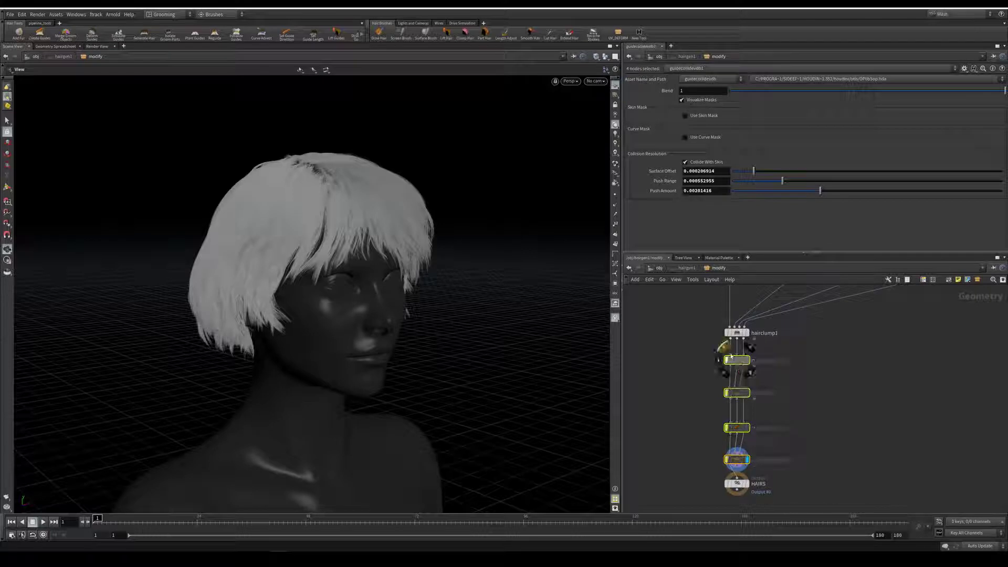
pyautogui.click(747, 332)
pyautogui.moveTo(509, 315)
pyautogui.keyDown('alt'); pyautogui.mouseDown()
pyautogui.moveTo(264, 246)
pyautogui.moveTo(562, 254)
pyautogui.moveTo(360, 283)
pyautogui.moveTo(404, 270)
pyautogui.moveTo(556, 288)
pyautogui.moveTo(288, 243)
pyautogui.moveTo(425, 247)
pyautogui.moveTo(243, 250)
pyautogui.mouseUp(); pyautogui.keyUp('alt')
pyautogui.click(737, 359)
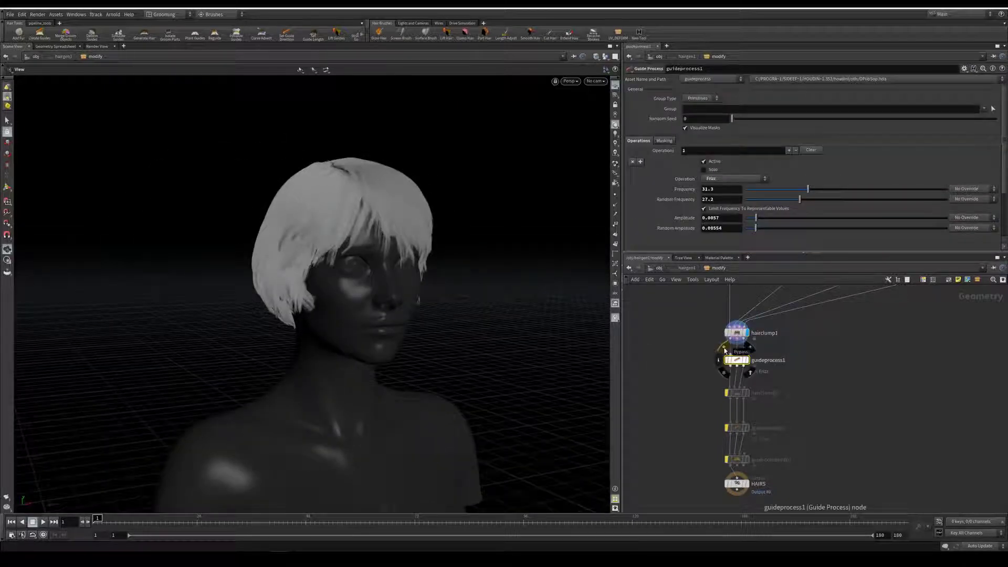
pyautogui.click(748, 361)
pyautogui.moveTo(472, 308)
pyautogui.keyDown('alt'); pyautogui.mouseDown()
pyautogui.moveTo(277, 243)
pyautogui.moveTo(336, 247)
pyautogui.moveTo(294, 246)
pyautogui.moveTo(326, 252)
pyautogui.mouseUp(); pyautogui.keyUp('alt')
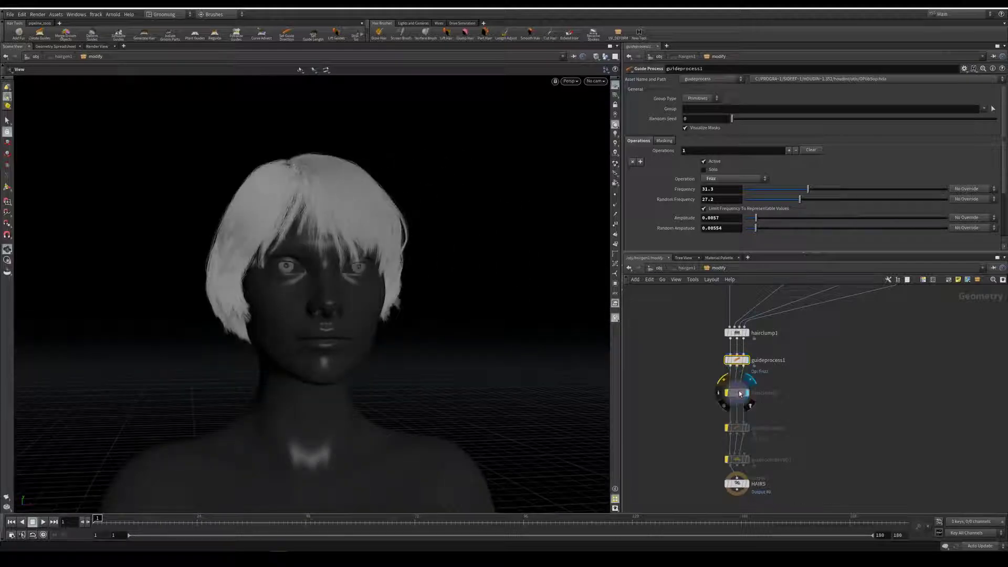
# - Display hairclump2, guideprocess2 and guidecollidevdb1 in turn, then return to /obj
pyautogui.click(741, 394)
pyautogui.moveTo(499, 263)
pyautogui.keyDown('alt'); pyautogui.mouseDown()
pyautogui.moveTo(441, 263)
pyautogui.moveTo(378, 238)
pyautogui.mouseUp(); pyautogui.keyUp('alt')
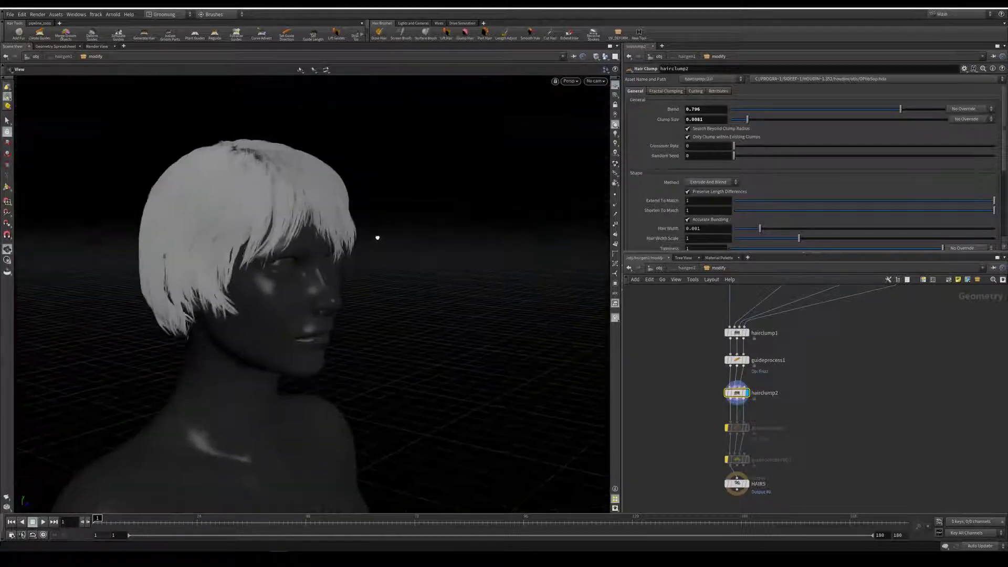
pyautogui.click(737, 428)
pyautogui.click(747, 428)
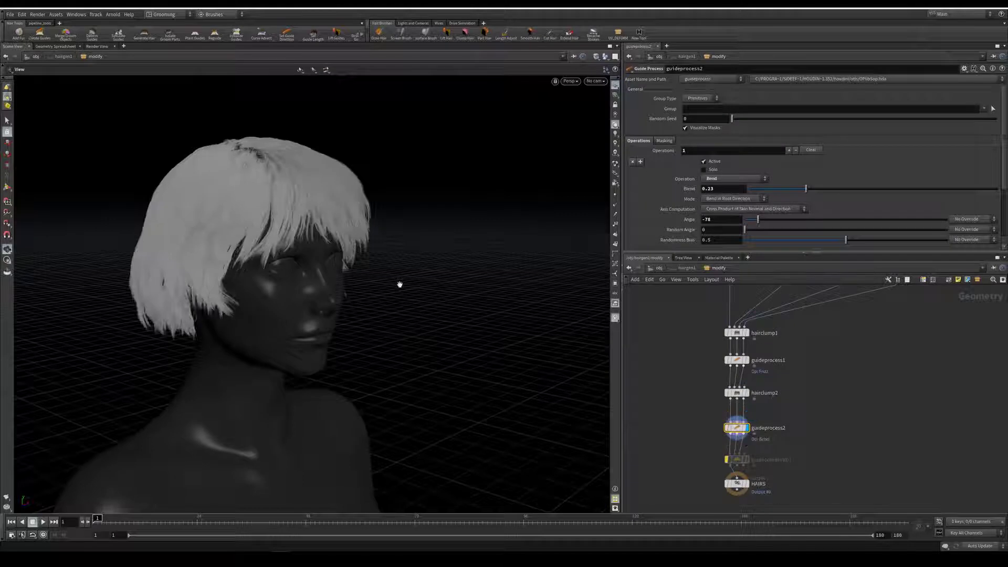
pyautogui.moveTo(400, 284)
pyautogui.keyDown('alt'); pyautogui.mouseDown()
pyautogui.moveTo(225, 281)
pyautogui.moveTo(456, 288)
pyautogui.moveTo(234, 275)
pyautogui.moveTo(360, 274)
pyautogui.moveTo(315, 268)
pyautogui.moveTo(362, 255)
pyautogui.mouseUp(); pyautogui.keyUp('alt')
pyautogui.click(737, 460)
pyautogui.click(659, 268)
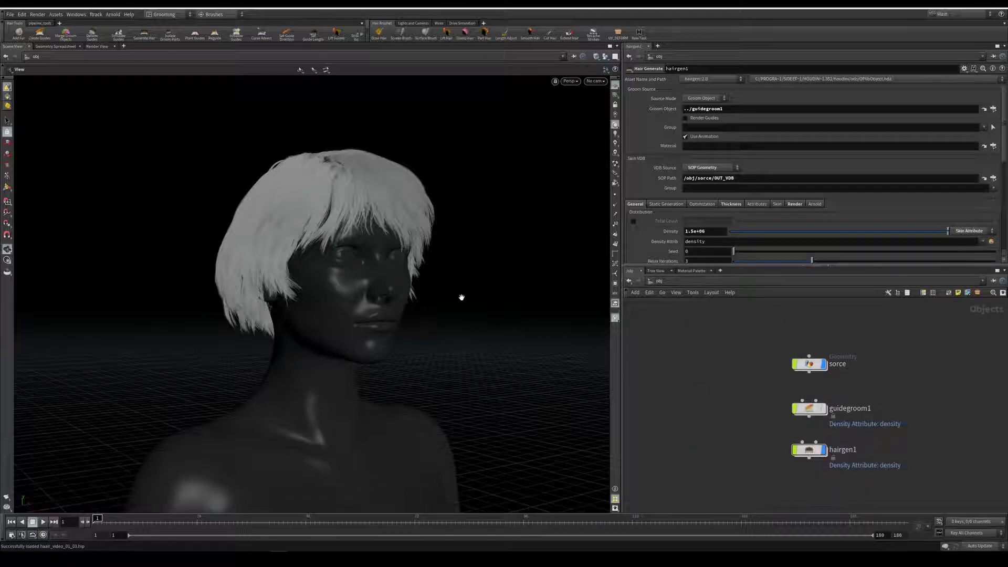
# - Lower the viewport Antialias Samples in Display Options and orbit around the head
pyautogui.press('d')
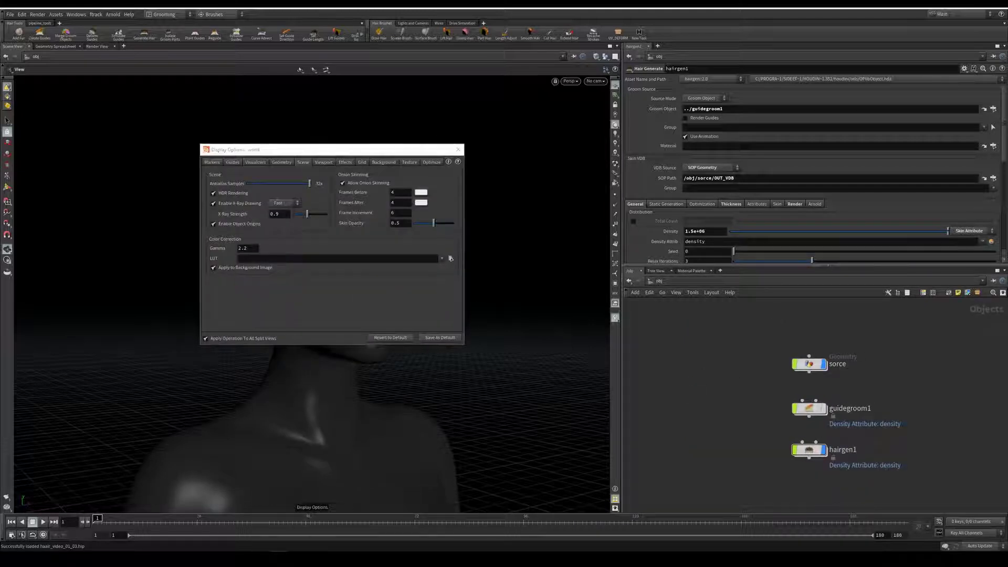
pyautogui.moveTo(262, 150); pyautogui.dragTo(439, 298)
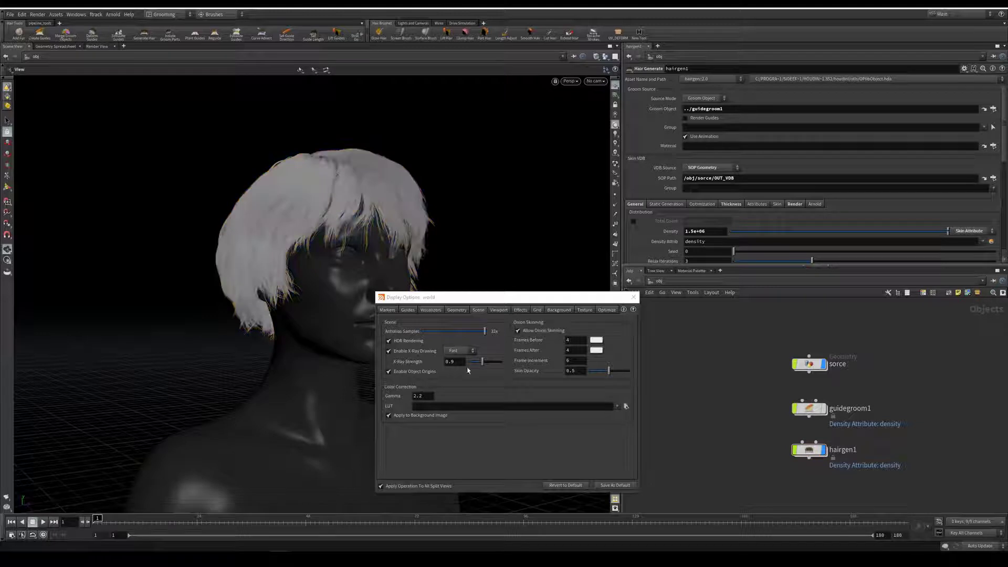
pyautogui.moveTo(484, 331); pyautogui.dragTo(434, 332)
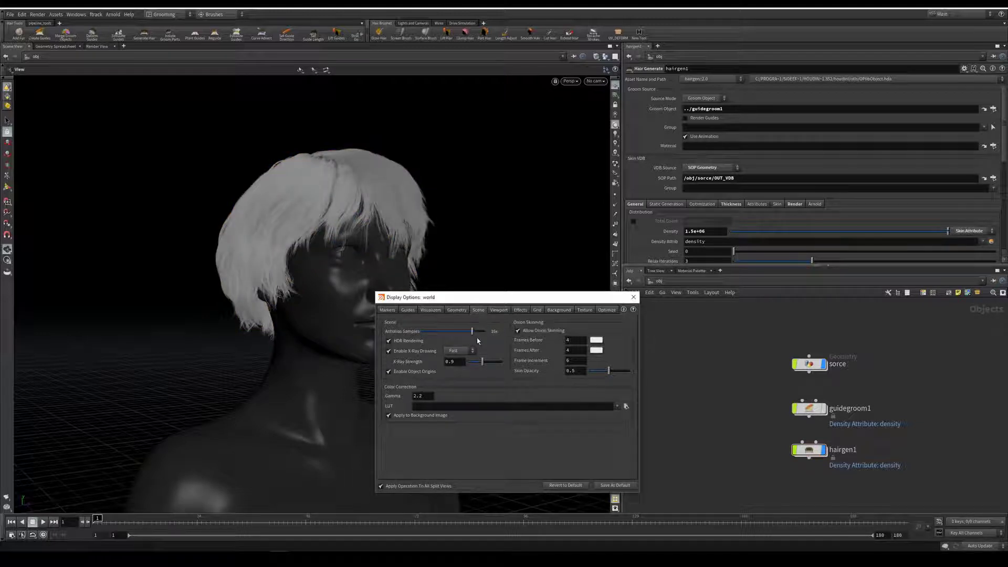
pyautogui.click(633, 298)
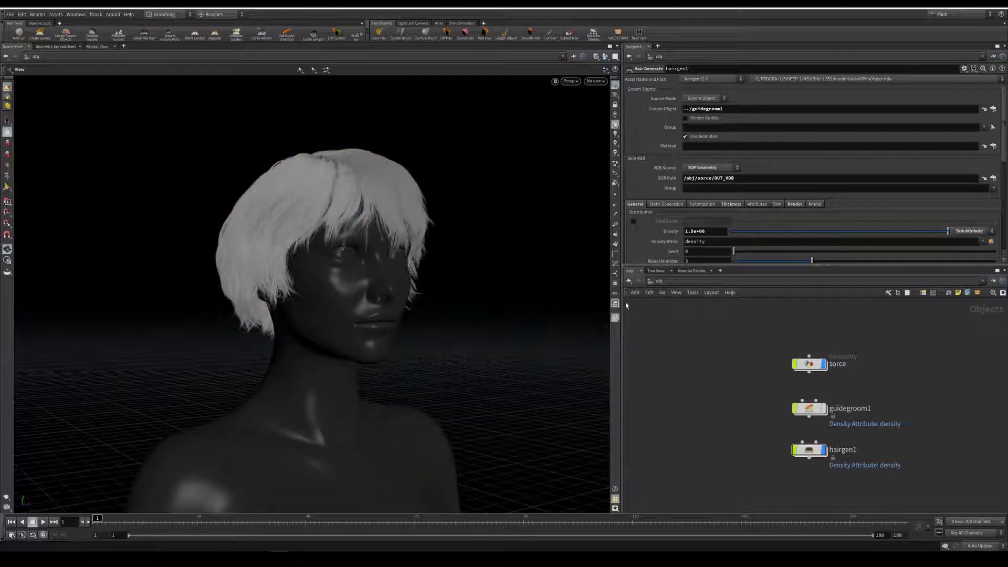
pyautogui.moveTo(434, 293)
pyautogui.keyDown('alt'); pyautogui.mouseDown()
pyautogui.moveTo(337, 258)
pyautogui.moveTo(302, 275)
pyautogui.moveTo(338, 270)
pyautogui.moveTo(384, 289)
pyautogui.moveTo(301, 273)
pyautogui.moveTo(271, 282)
pyautogui.mouseUp(); pyautogui.keyUp('alt')
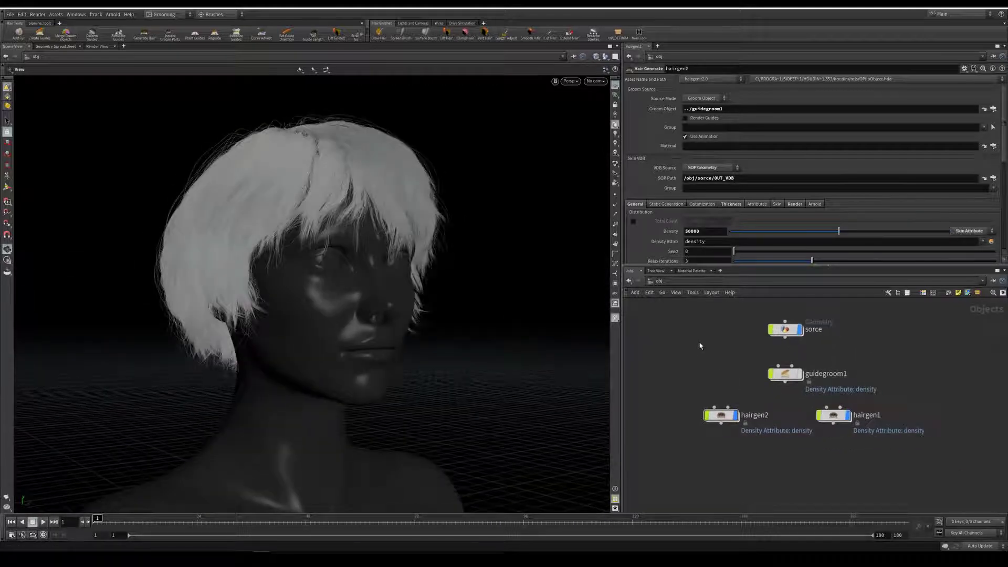
pyautogui.press('Tab')
# - Add arnold_light1 as a Skydome with Texture colour and Lat / Long projection
pyautogui.click(730, 367)
pyautogui.click(698, 351)
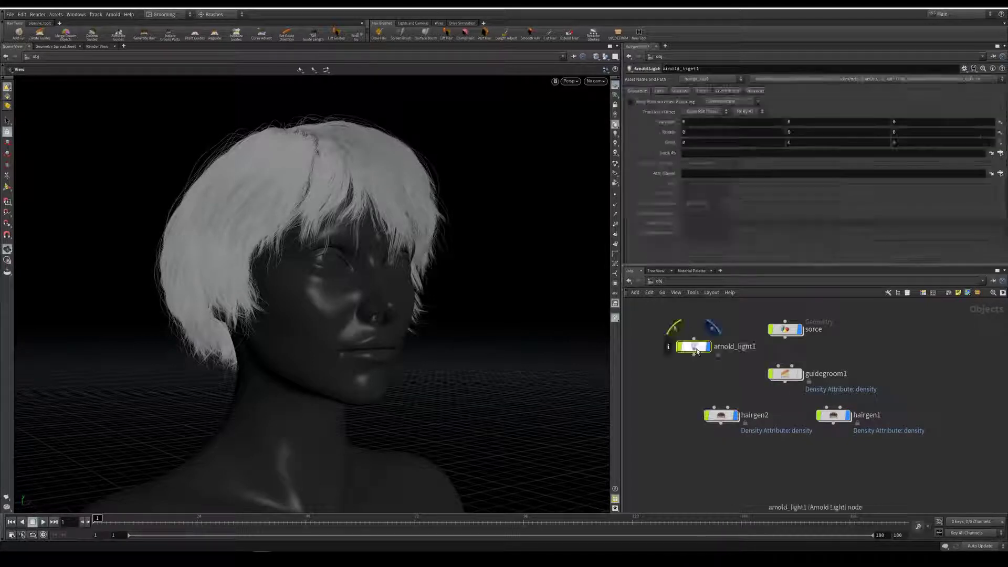
pyautogui.moveTo(697, 352); pyautogui.dragTo(893, 386)
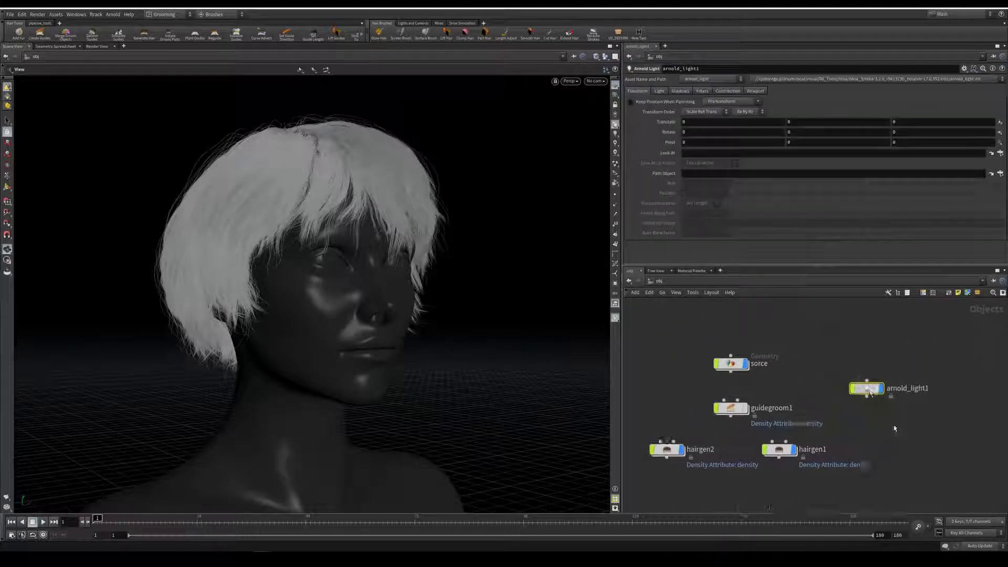
pyautogui.click(660, 91)
pyautogui.click(701, 102)
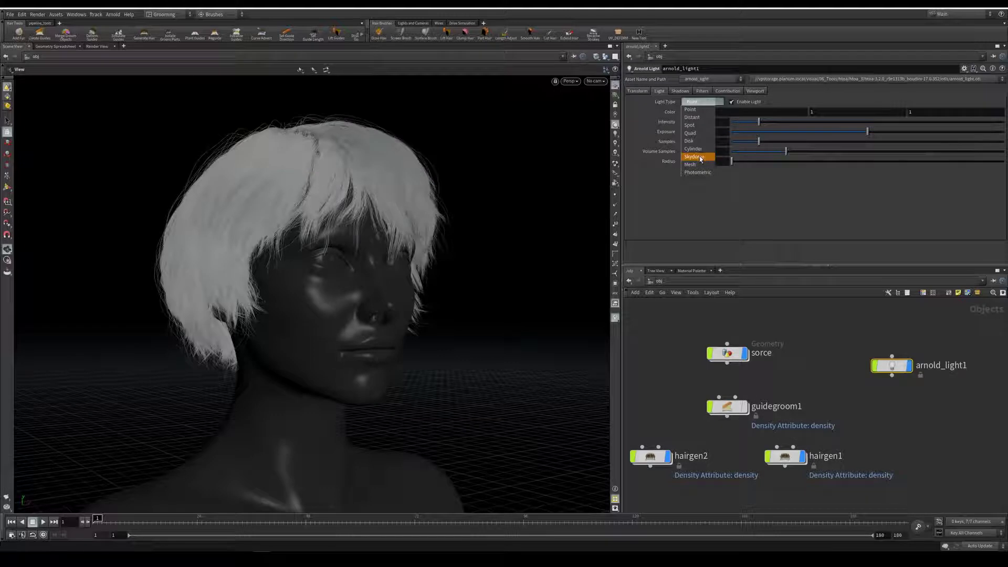
pyautogui.click(694, 157)
pyautogui.click(701, 111)
pyautogui.click(701, 122)
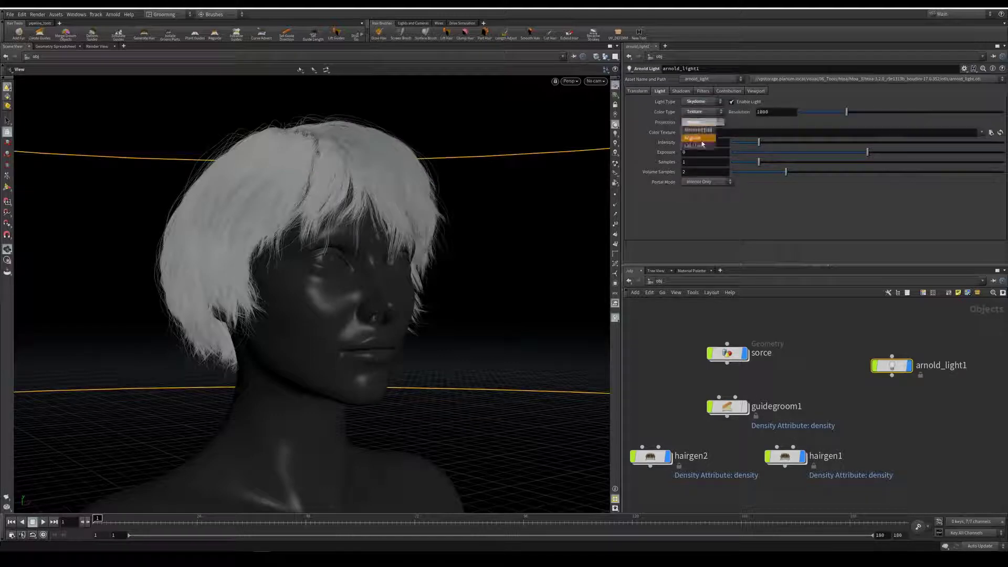
pyautogui.click(703, 144)
# - Load artist_workshop_8k.hdr as the sky texture and set intensity 4
pyautogui.click(991, 133)
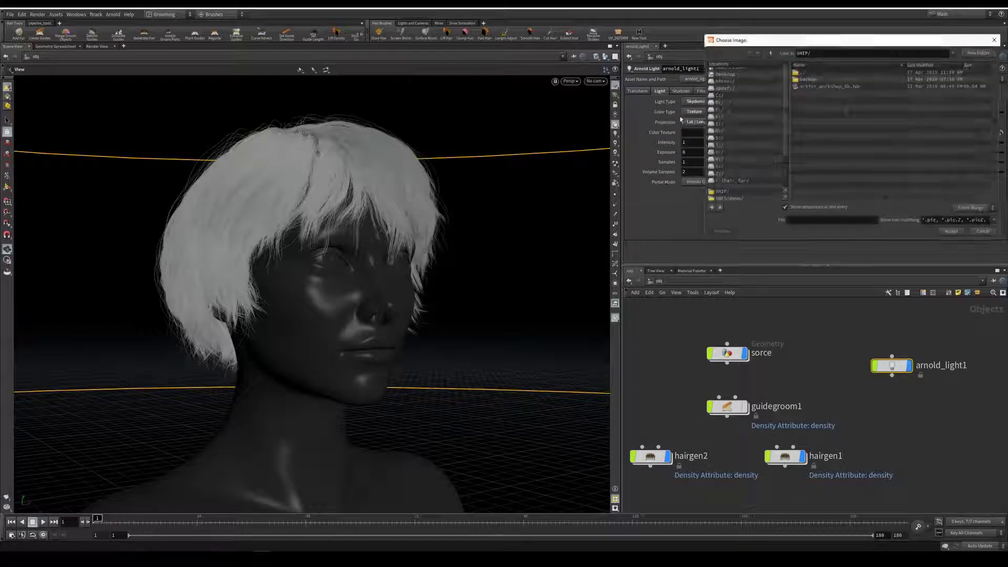
pyautogui.click(811, 87)
pyautogui.doubleClick(812, 87)
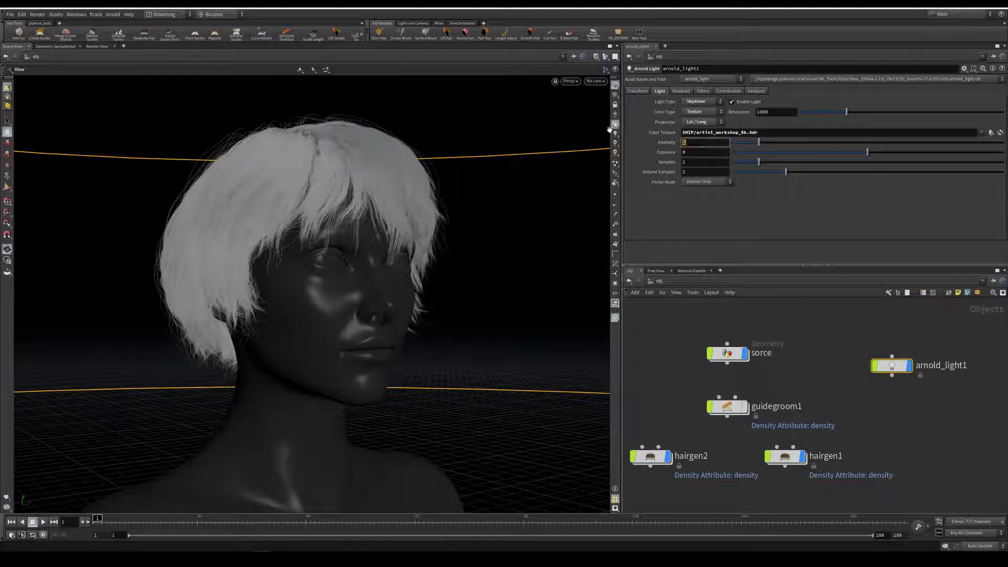
pyautogui.write('4')
pyautogui.press('Return')
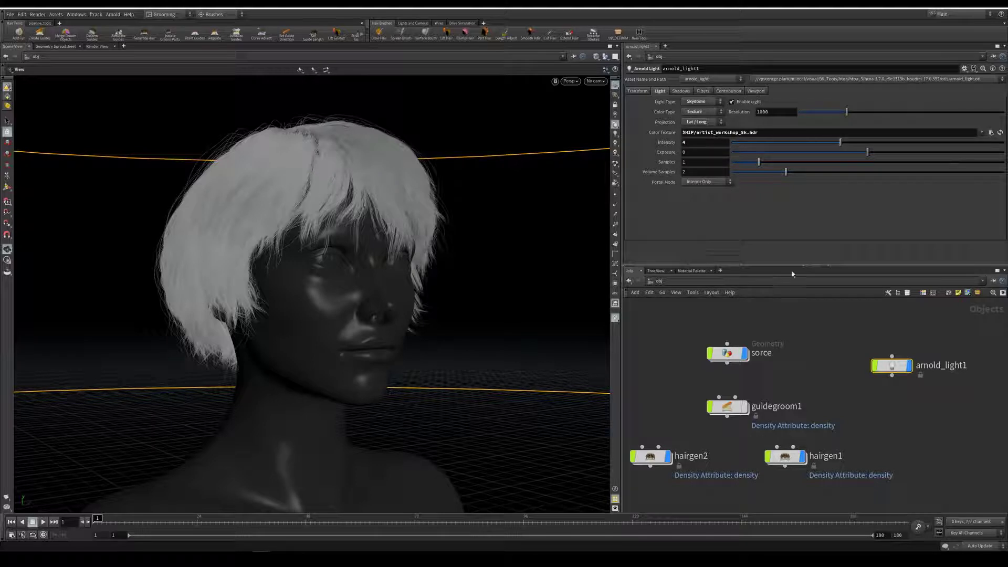
# - Rotate the skydome 20 degrees in Y, then switch to the /out network
pyautogui.click(637, 90)
pyautogui.click(790, 132)
pyautogui.write('20')
pyautogui.press('Return')
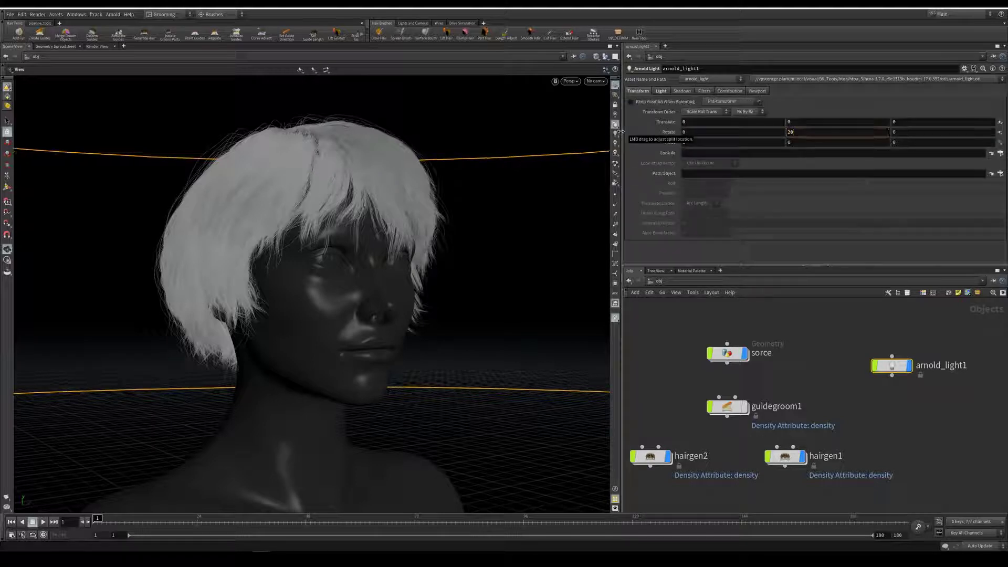
pyautogui.click(663, 91)
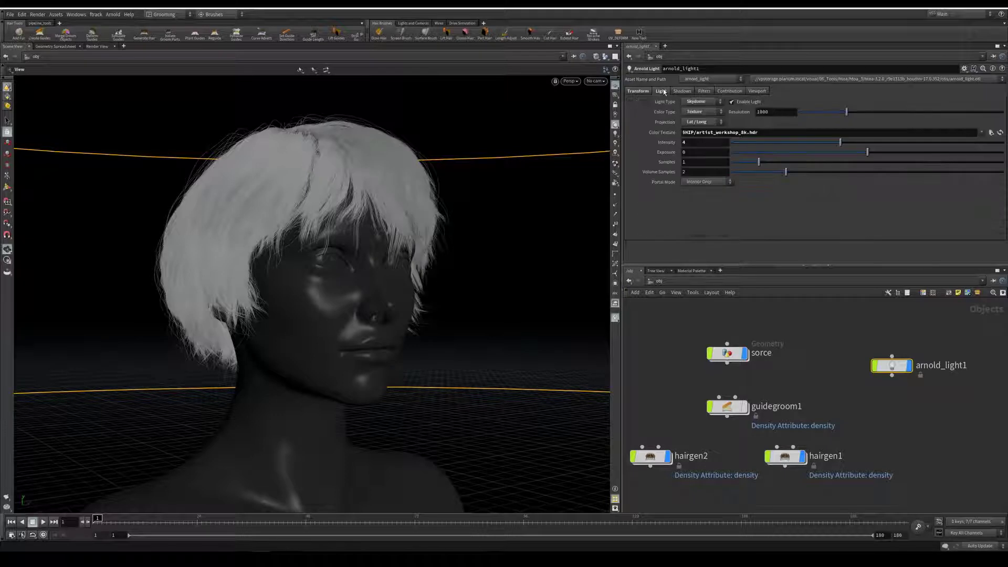
pyautogui.moveTo(871, 345); pyautogui.dragTo(851, 367, button='middle')
pyautogui.click(659, 281)
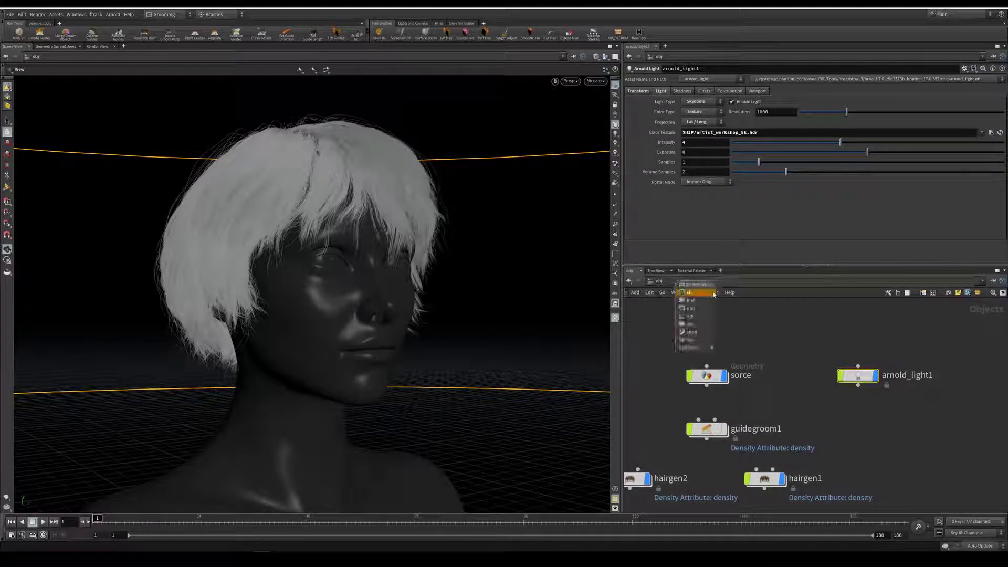
pyautogui.click(707, 324)
# - Move arnold2 aside and review arnold1's Camera AA sampling and texture settings
pyautogui.moveTo(724, 348); pyautogui.dragTo(875, 468)
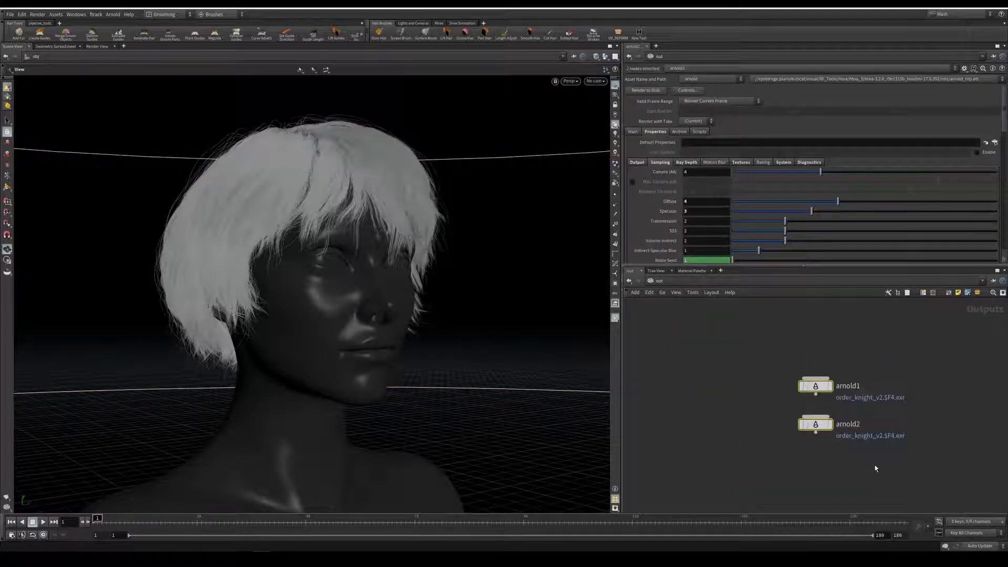
pyautogui.moveTo(815, 424); pyautogui.dragTo(828, 471)
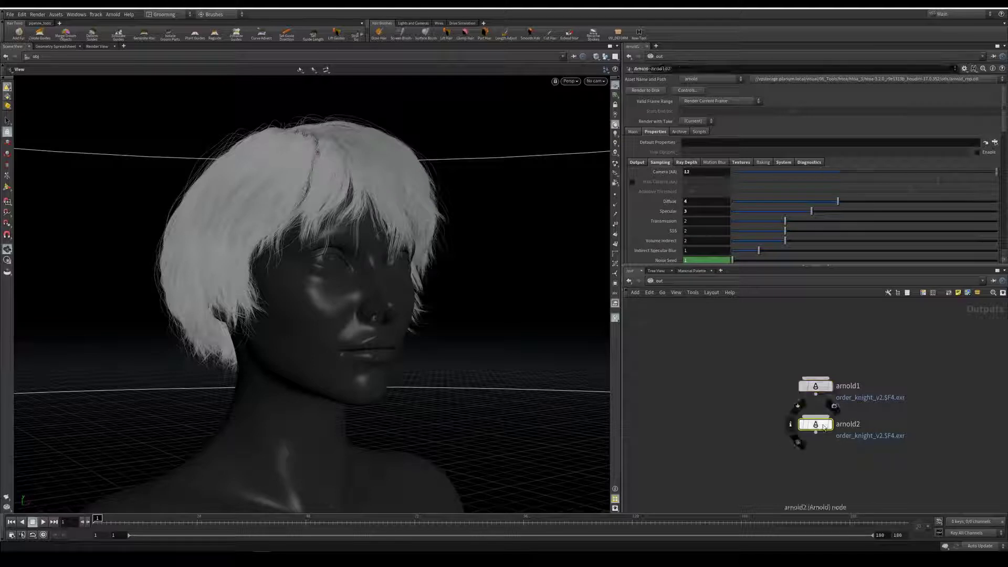
pyautogui.click(815, 387)
pyautogui.moveTo(690, 272); pyautogui.dragTo(690, 360)
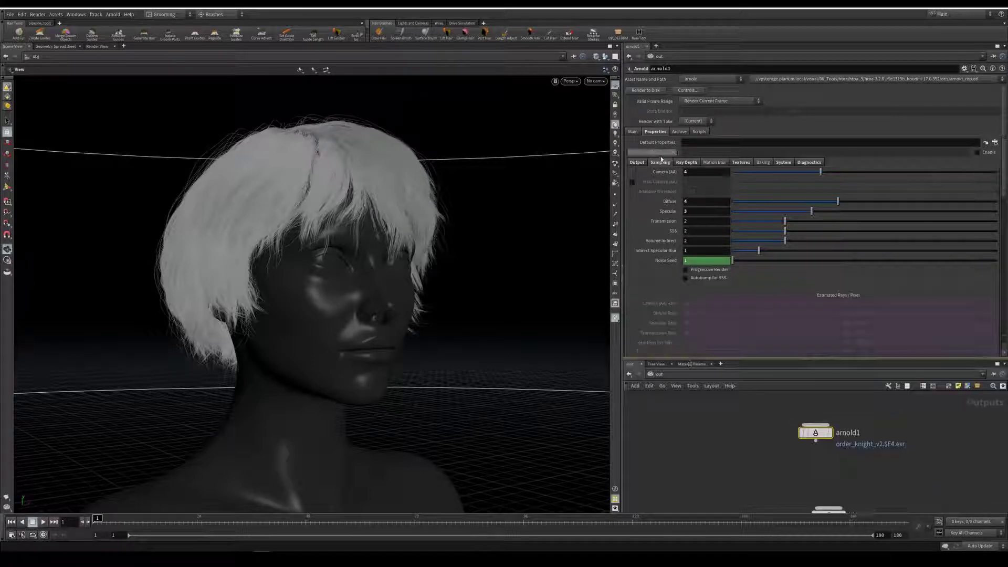
pyautogui.click(706, 172)
pyautogui.click(740, 162)
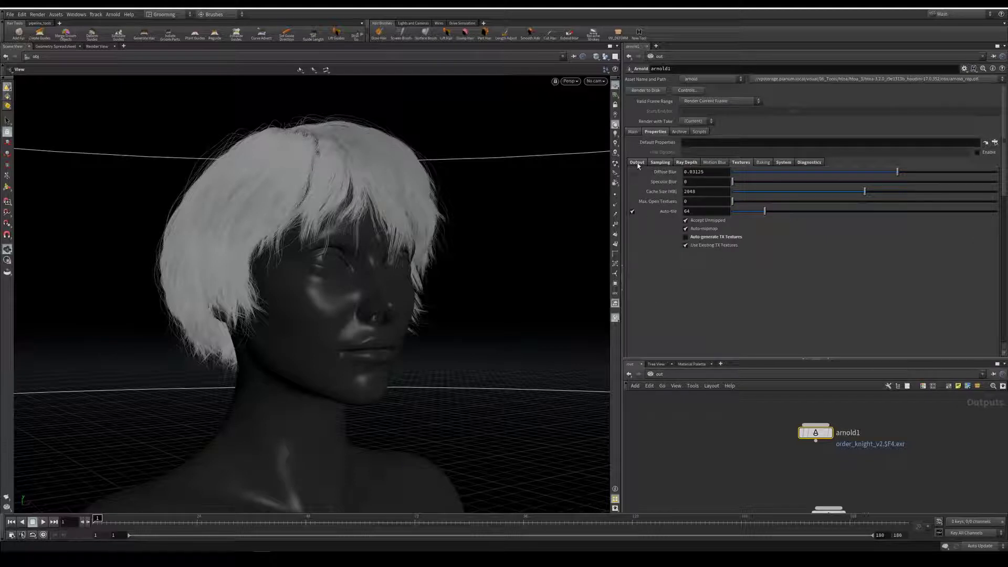
pyautogui.click(660, 162)
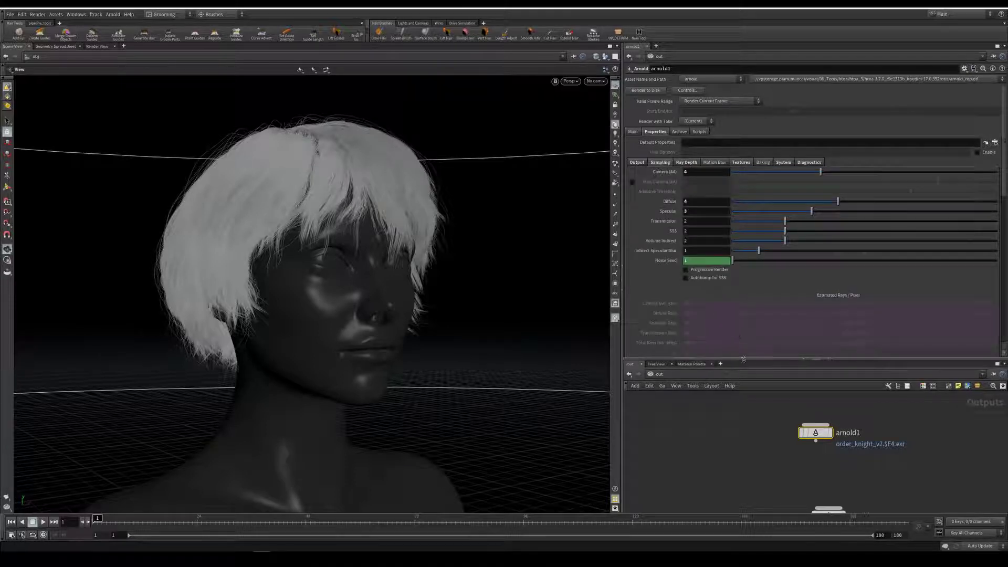
pyautogui.moveTo(743, 359); pyautogui.dragTo(744, 254)
# - Back in /obj, paste a camera, cam3, beside arnold_light1
pyautogui.click(659, 268)
pyautogui.click(698, 294)
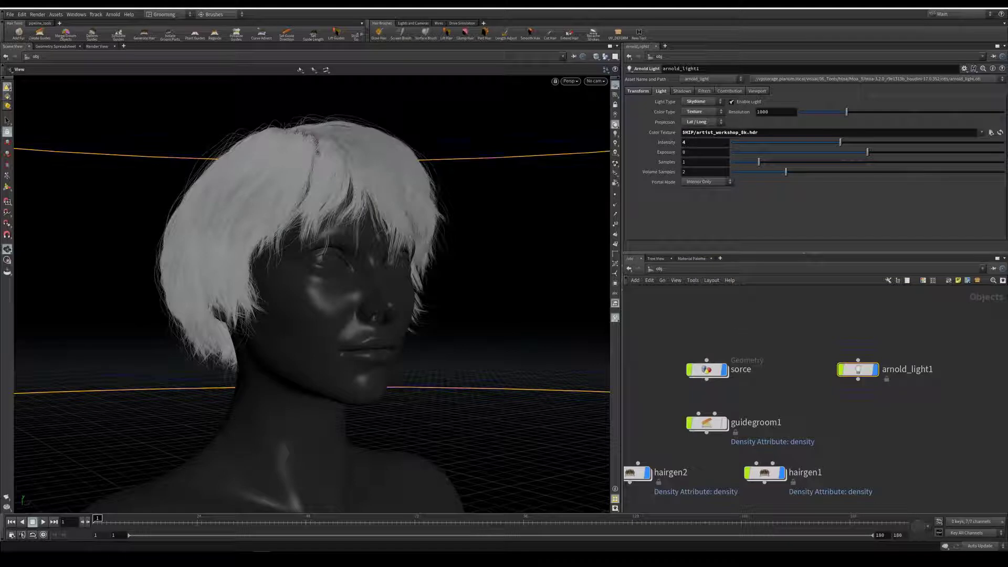
pyautogui.press('Escape')
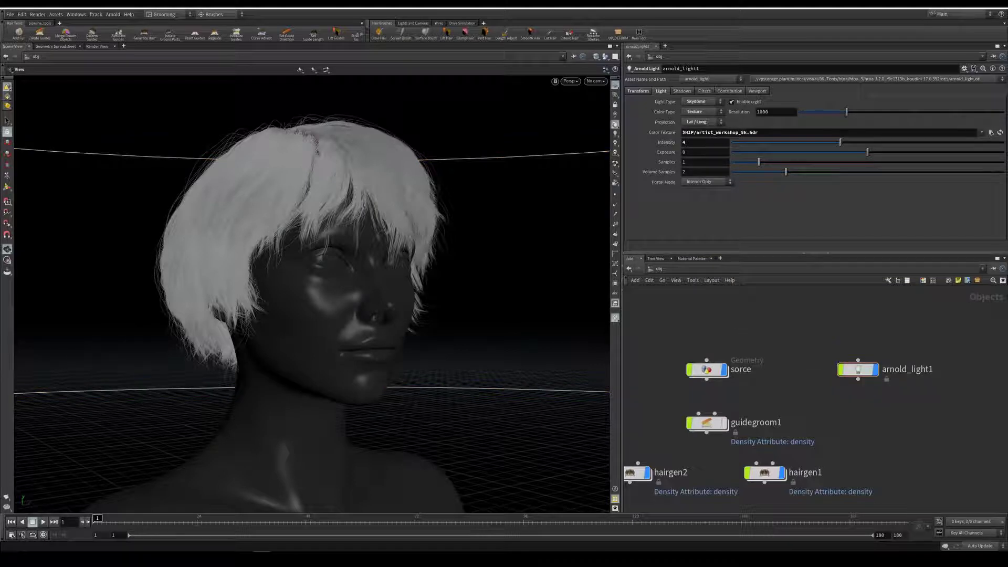
pyautogui.moveTo(798, 316); pyautogui.dragTo(793, 365, button='middle')
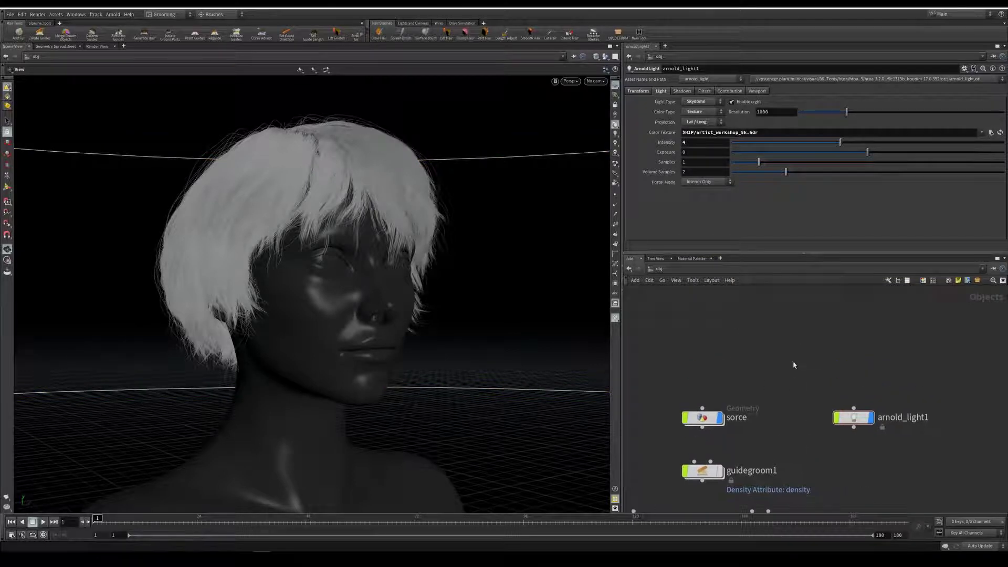
pyautogui.click(413, 23)
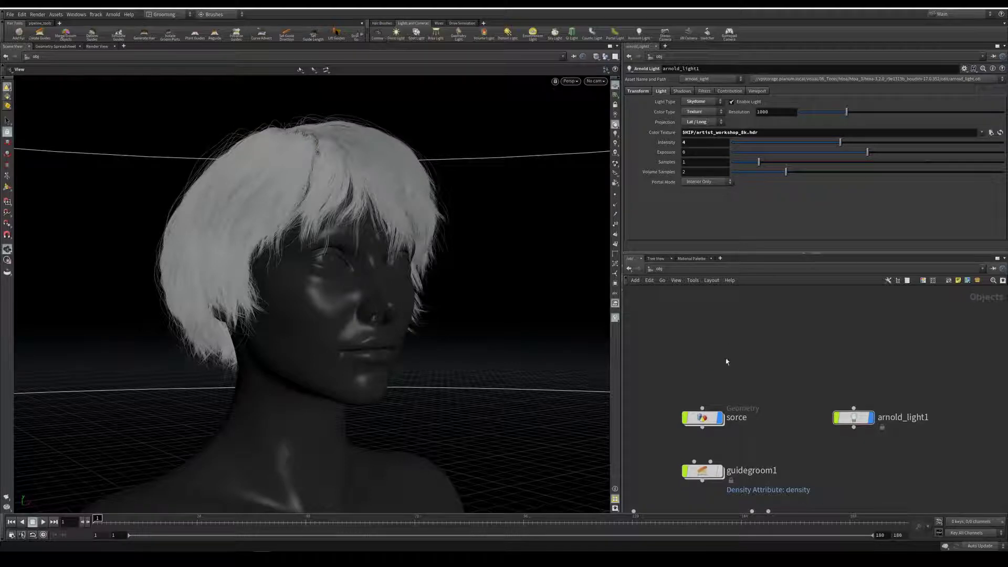
pyautogui.hotkey('ctrl', 'v')
pyautogui.press('h')
pyautogui.moveTo(787, 303); pyautogui.dragTo(835, 403)
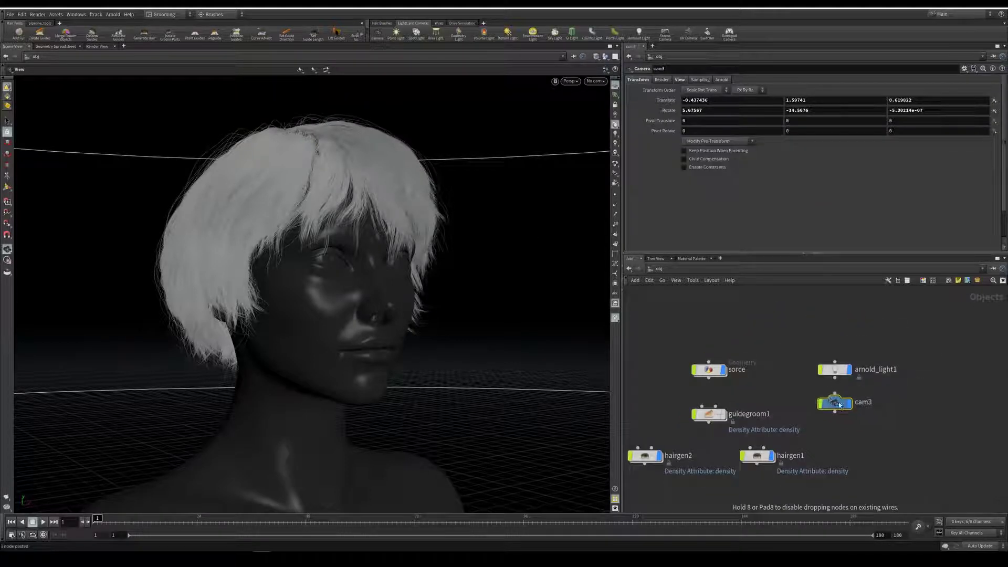
# - Look through cam3 in the viewport
pyautogui.click(595, 81)
pyautogui.click(598, 119)
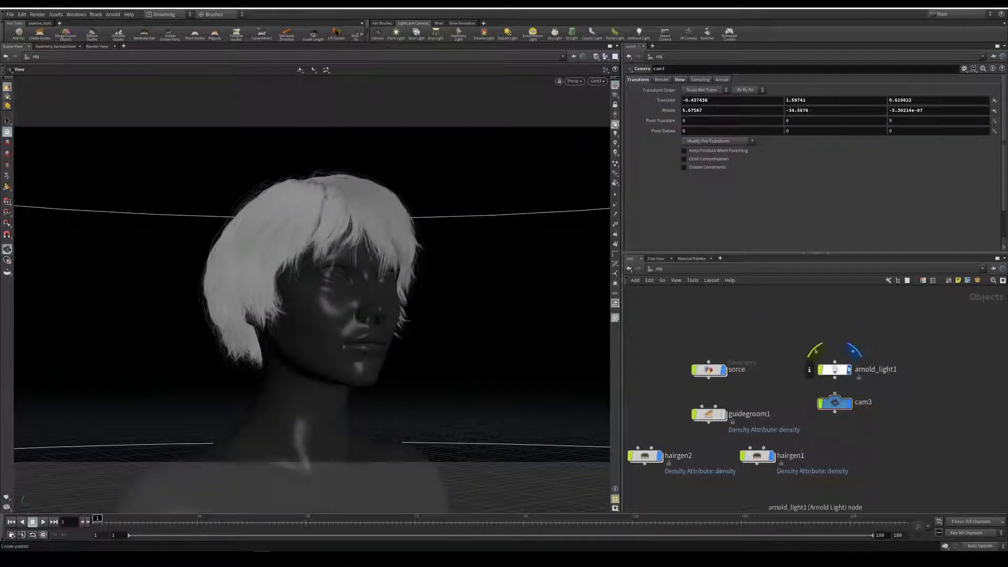
pyautogui.moveTo(890, 338); pyautogui.dragTo(919, 308, button='middle')
pyautogui.moveTo(819, 364); pyautogui.dragTo(837, 363, button='middle')
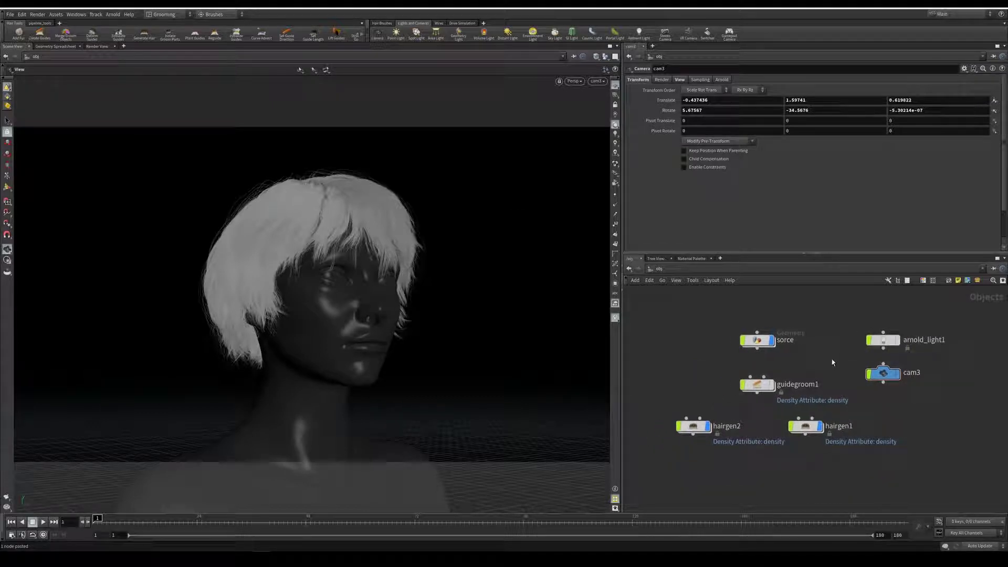
# - In /shop, create two Arnold Shader Networks named hair and geo
pyautogui.click(662, 280)
pyautogui.click(678, 322)
pyautogui.press('Tab')
pyautogui.write('ar')
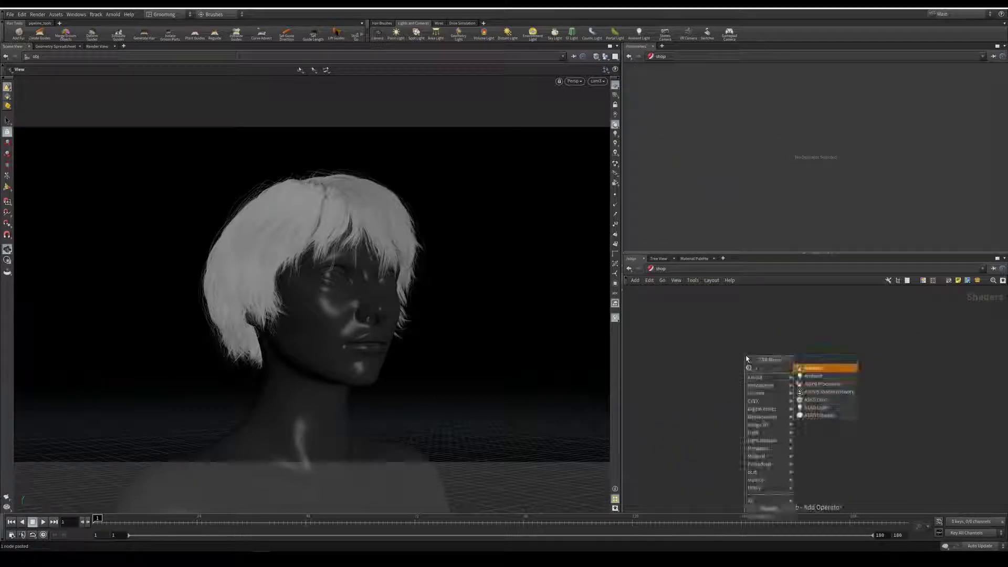
pyautogui.click(823, 368)
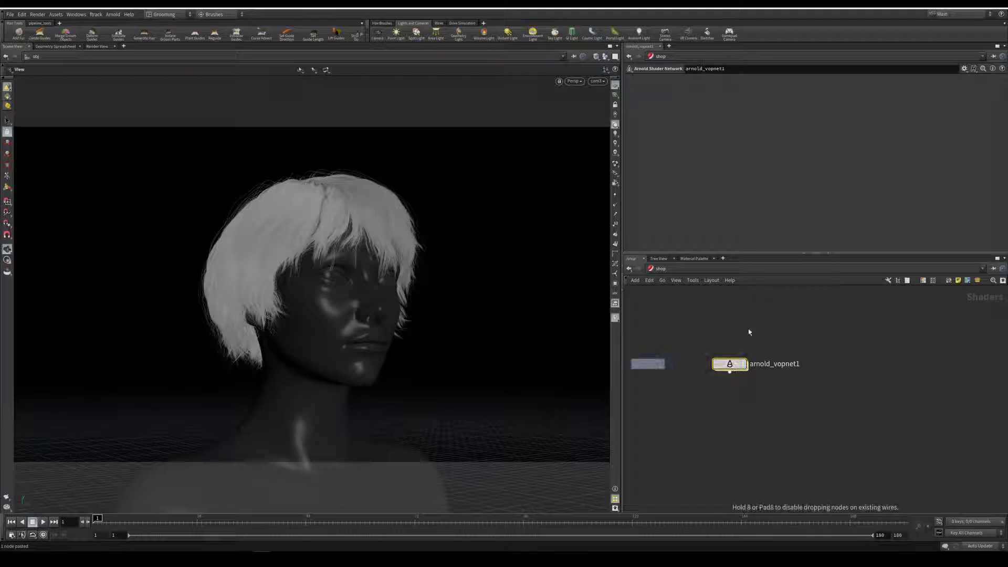
pyautogui.doubleClick(892, 353)
pyautogui.write('hair')
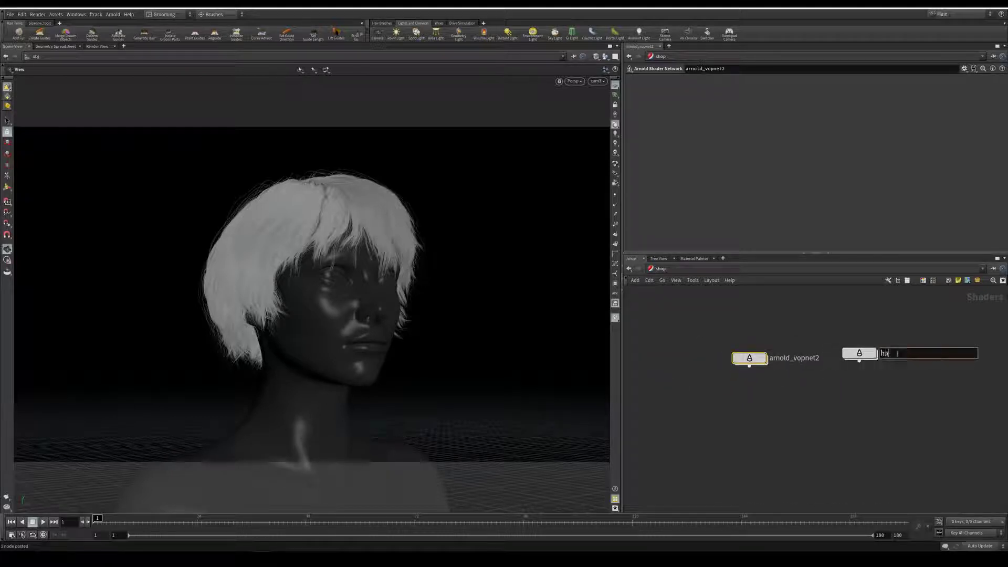
pyautogui.press('Return')
pyautogui.scroll(2, 866, 368)
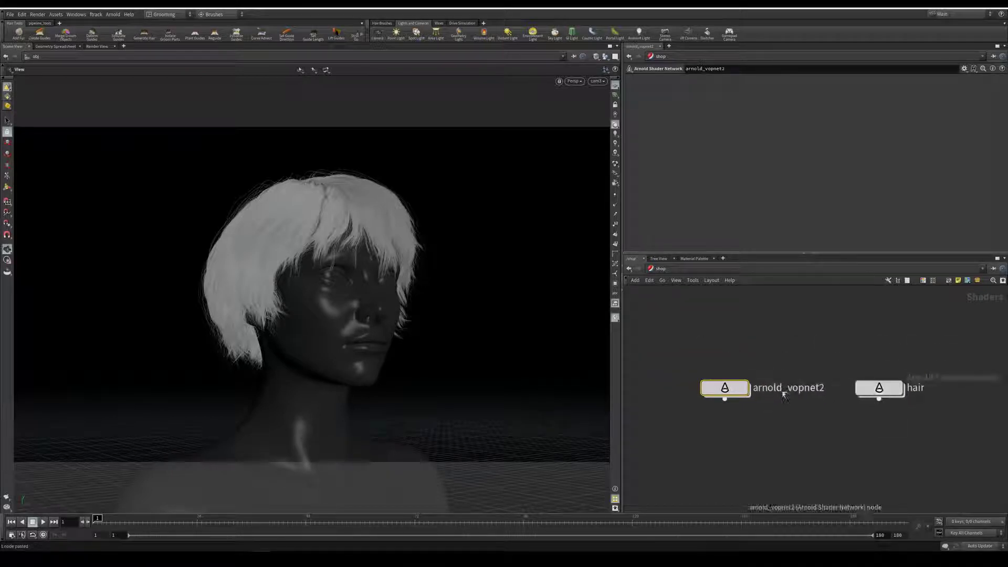
pyautogui.doubleClick(788, 387)
pyautogui.write('geo')
pyautogui.press('Return')
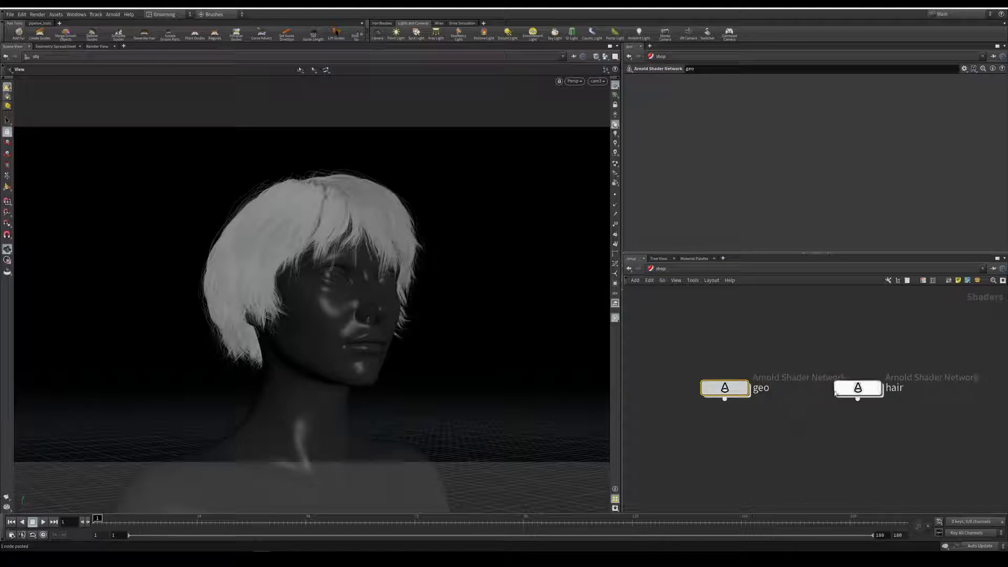
# - Inside geo, add standard_surface1 wired into OUT_material's surface input
pyautogui.doubleClick(722, 387)
pyautogui.press('Tab')
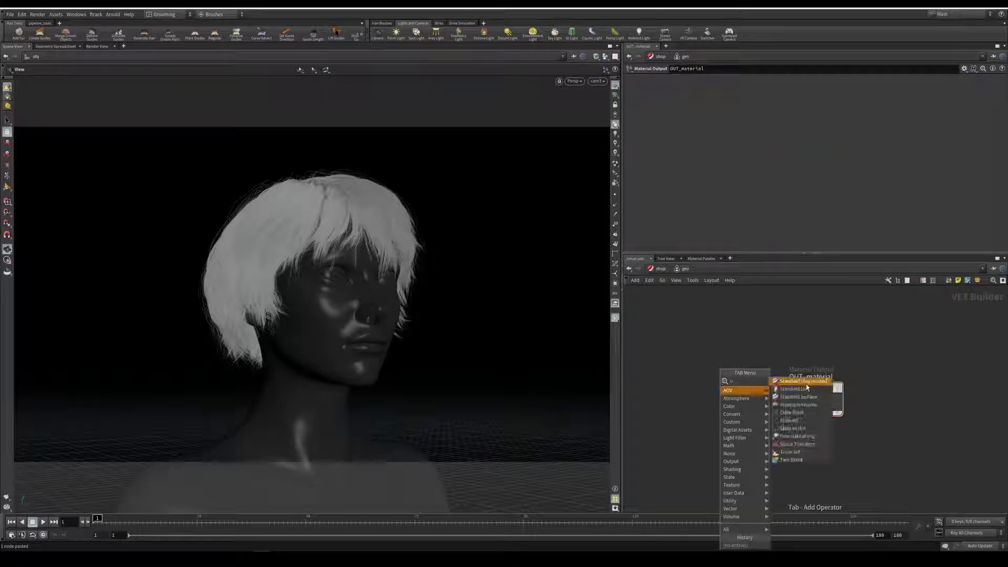
pyautogui.write('standard')
pyautogui.press('Return')
pyautogui.click(716, 413)
pyautogui.moveTo(719, 409); pyautogui.dragTo(775, 398)
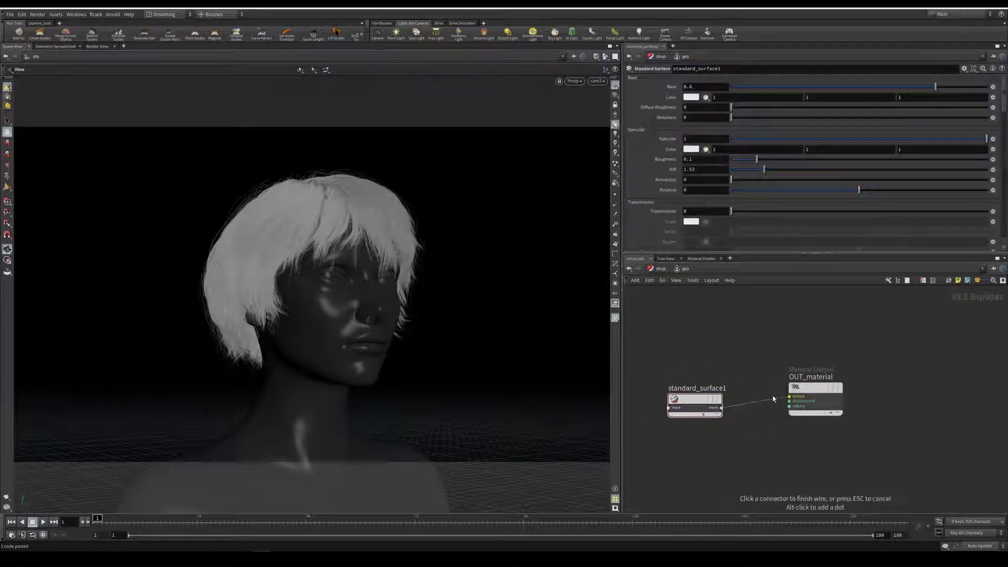
pyautogui.moveTo(753, 344); pyautogui.dragTo(787, 324, button='middle')
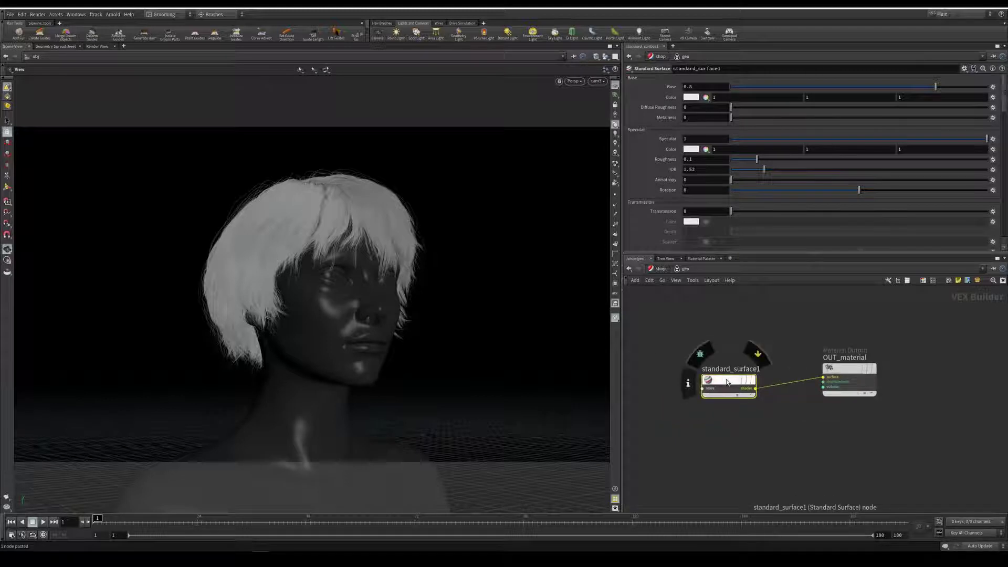
# - Set the standard surface base colour to near-black 0.012
pyautogui.click(692, 98)
pyautogui.click(685, 188)
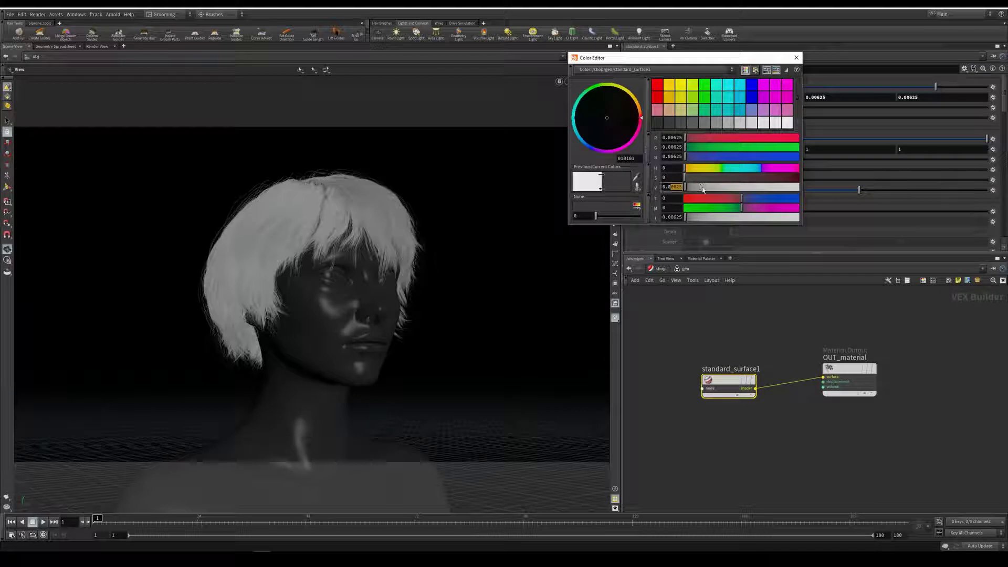
pyautogui.press('Return')
pyautogui.click(796, 57)
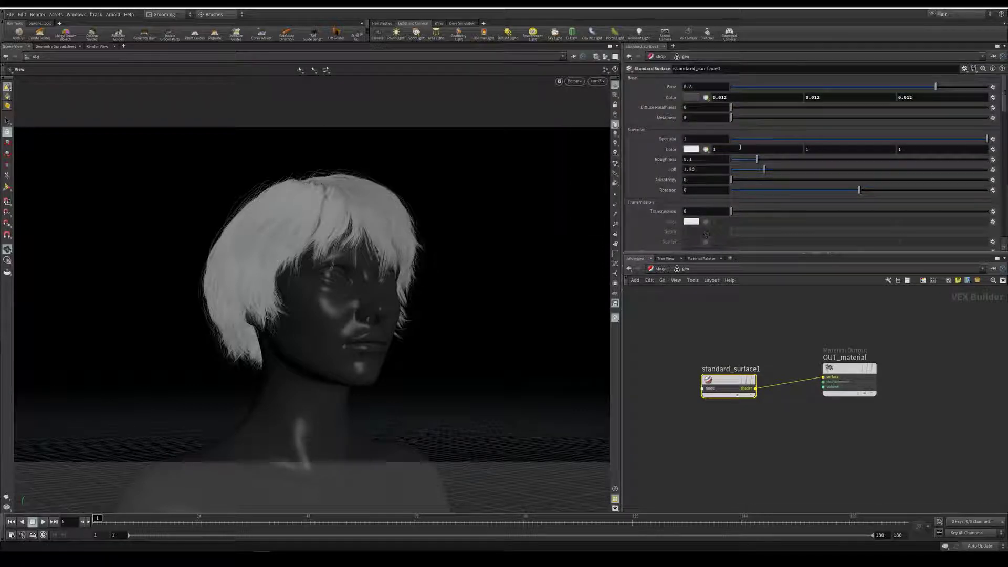
# - Set specular 0.131, roughness 0.374, anisotropy 0.347 and anisotropy rotation 0.6
pyautogui.moveTo(746, 139); pyautogui.dragTo(765, 140)
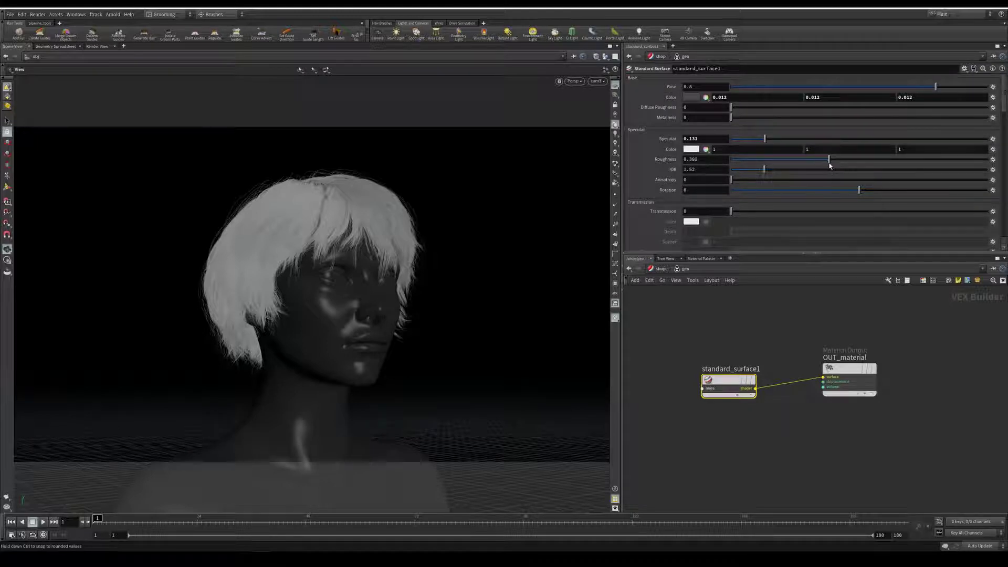
pyautogui.moveTo(830, 165); pyautogui.dragTo(828, 168)
pyautogui.moveTo(731, 179); pyautogui.dragTo(820, 183)
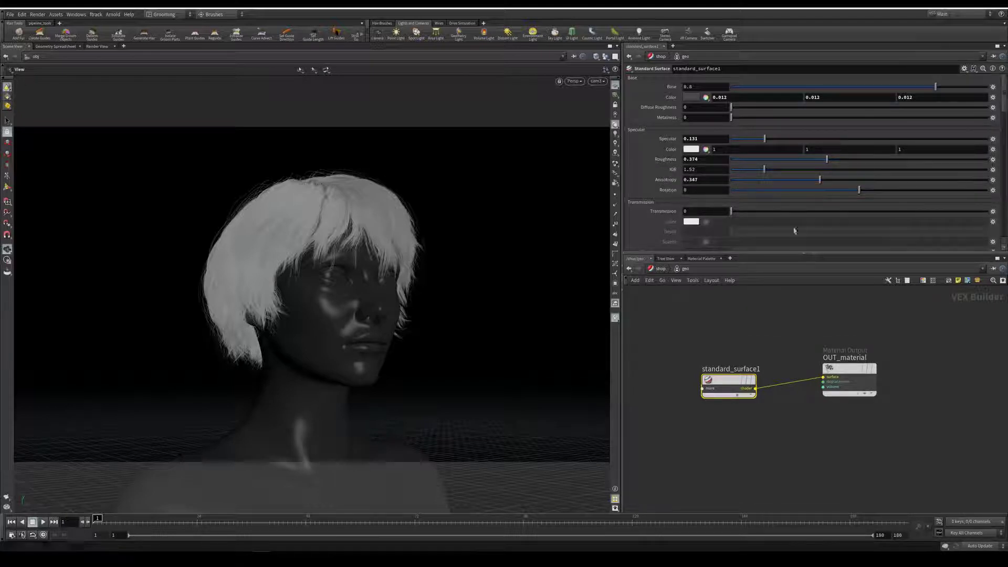
pyautogui.click(690, 190)
pyautogui.write('0.6')
pyautogui.press('Return')
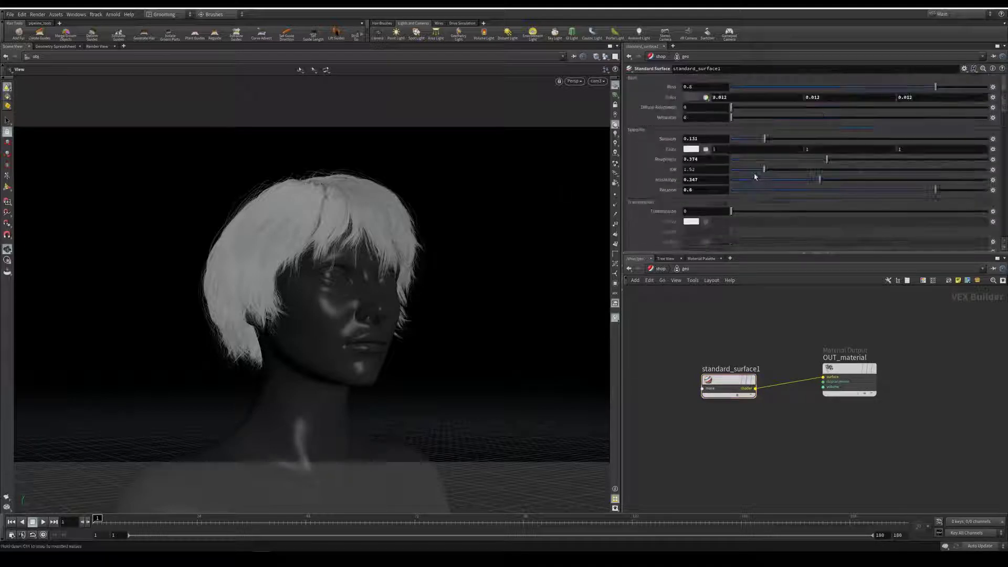
pyautogui.press('u')
pyautogui.click(855, 387)
# - Inside the hair network, add standard_hair1 wired into OUT_material
pyautogui.press('Return')
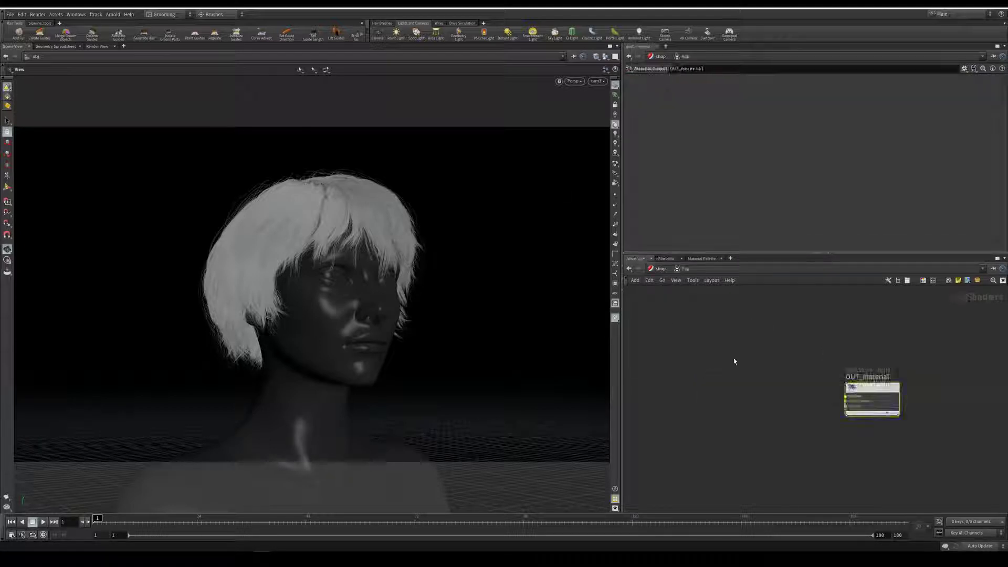
pyautogui.press('Tab')
pyautogui.write('ha')
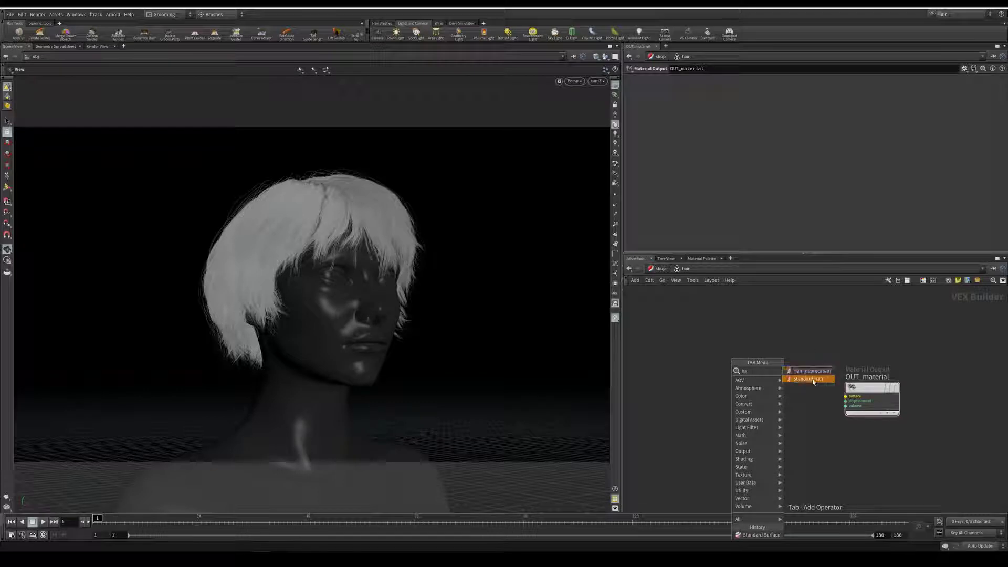
pyautogui.click(813, 379)
pyautogui.click(720, 402)
pyautogui.moveTo(747, 406); pyautogui.dragTo(846, 396)
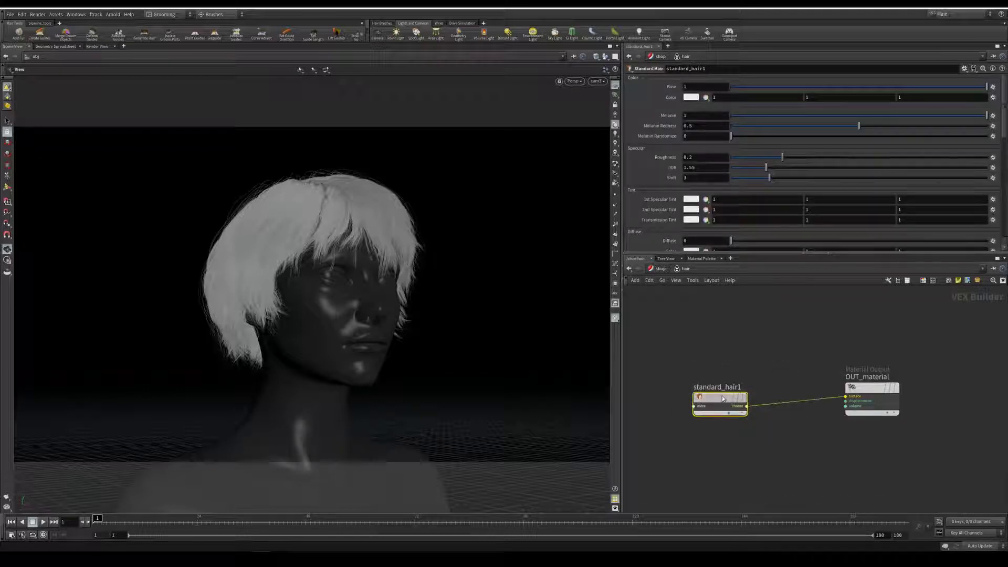
pyautogui.moveTo(745, 256); pyautogui.dragTo(747, 362)
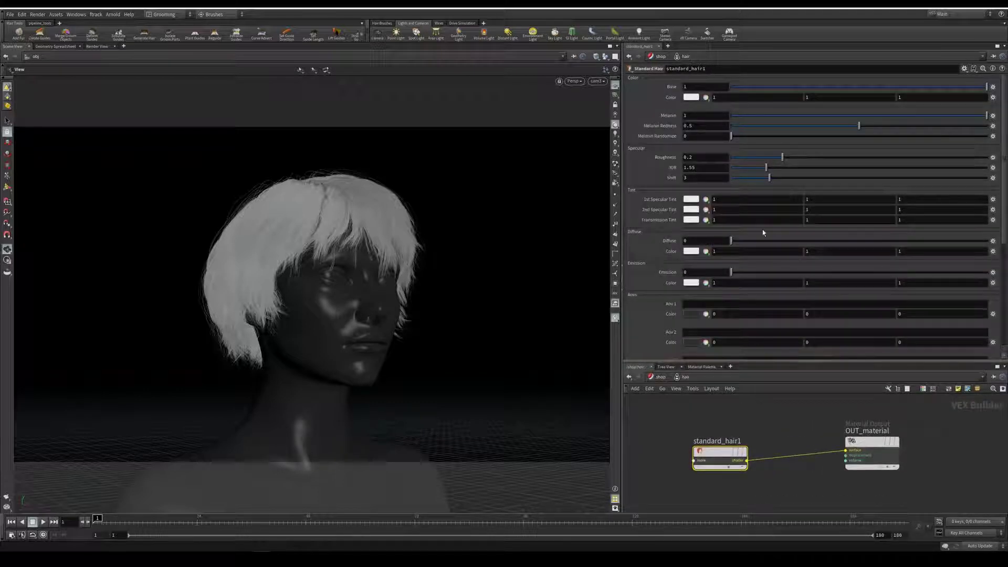
# - Set Melanin 0.36, Melanin Redness 0.606 and Melanin Randomize 0.236
pyautogui.click(691, 116)
pyautogui.write('0.3')
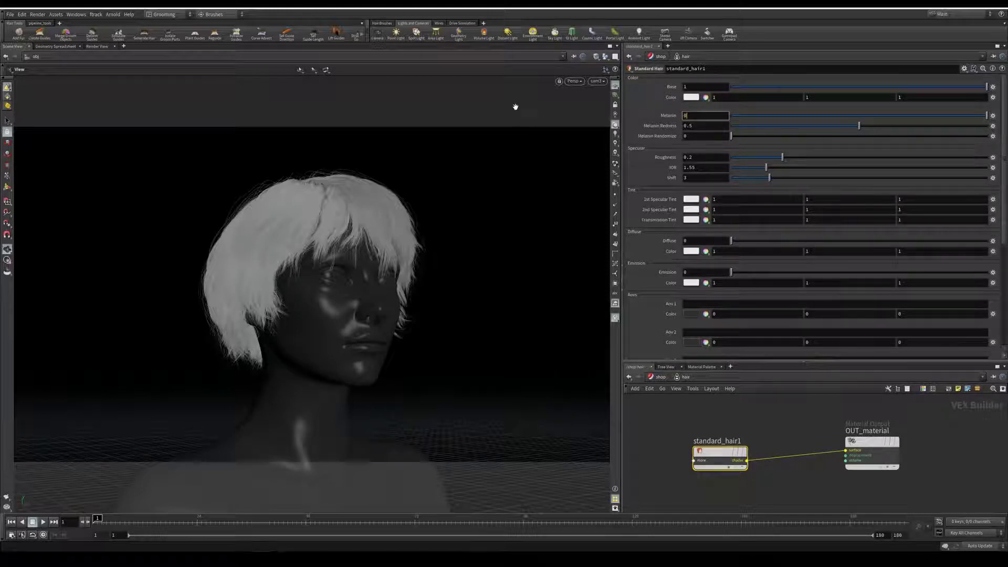
pyautogui.write('6')
pyautogui.press('Return')
pyautogui.click(722, 127)
pyautogui.press('Return')
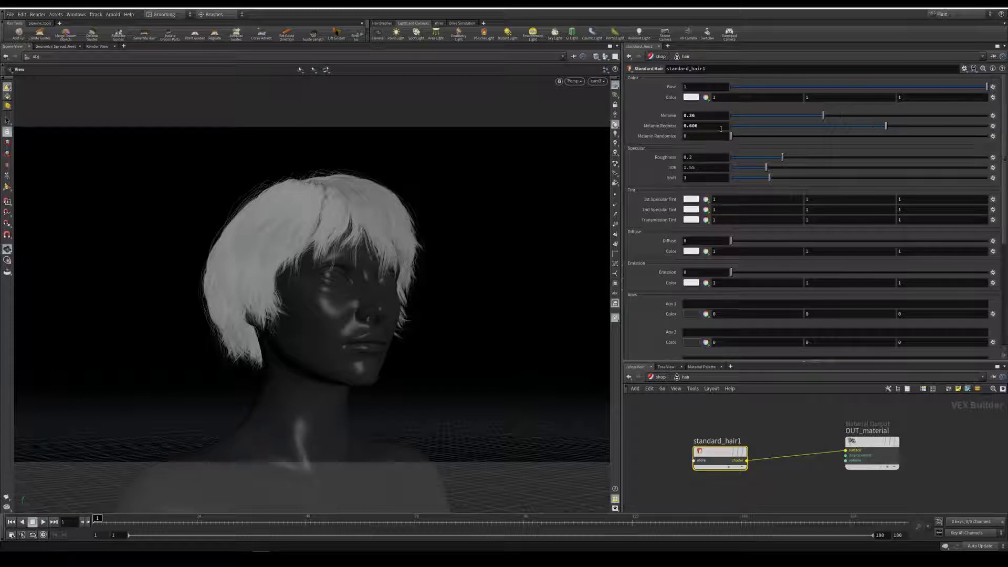
pyautogui.click(722, 136)
pyautogui.write('0.236')
pyautogui.press('Return')
pyautogui.moveTo(672, 416); pyautogui.dragTo(675, 401, button='middle')
# - Back at /obj, assign /shop/hair as hairgen1's material
pyautogui.press('u')
pyautogui.press('u')
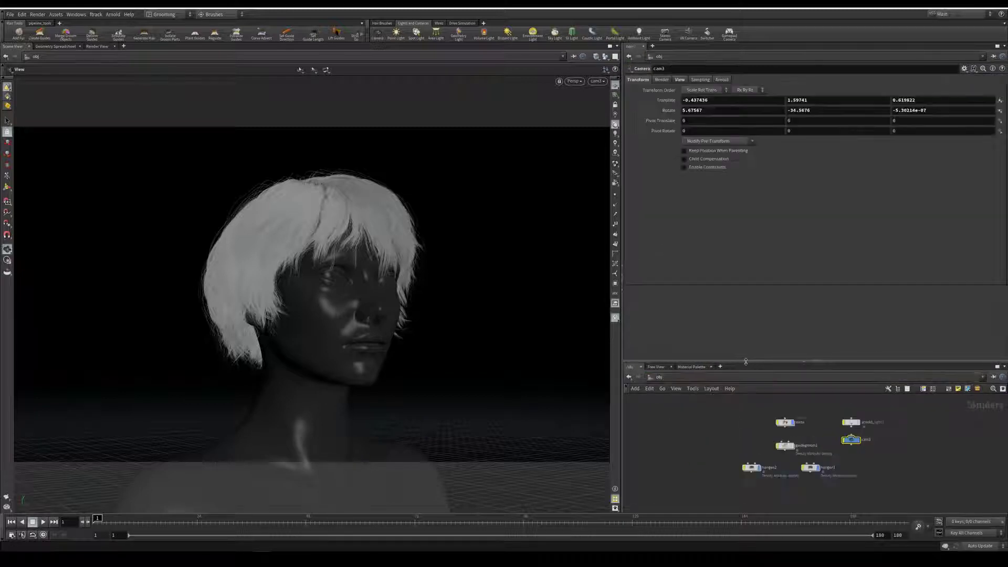
pyautogui.moveTo(698, 362); pyautogui.dragTo(698, 268)
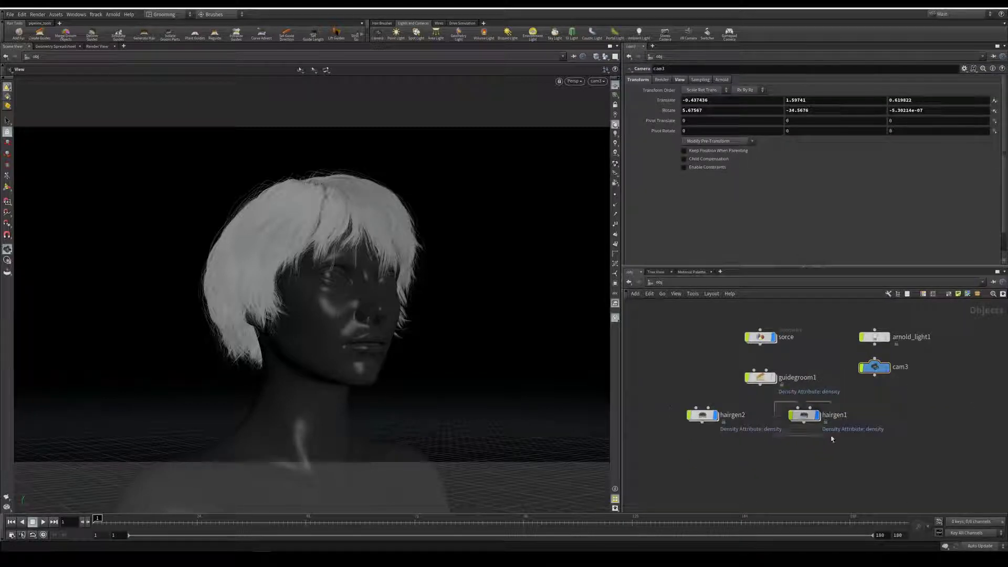
pyautogui.click(804, 415)
pyautogui.click(992, 146)
pyautogui.click(917, 154)
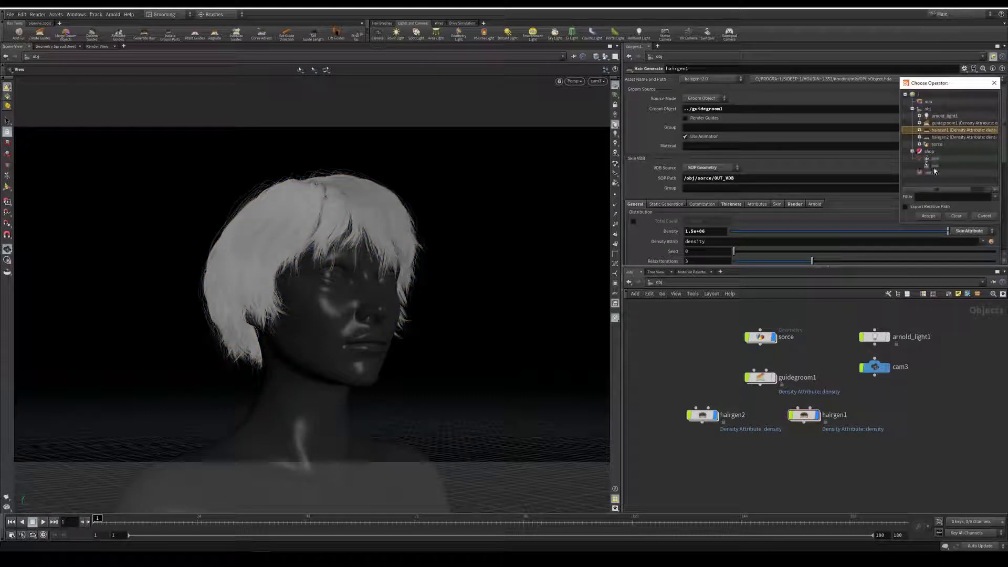
pyautogui.doubleClick(932, 158)
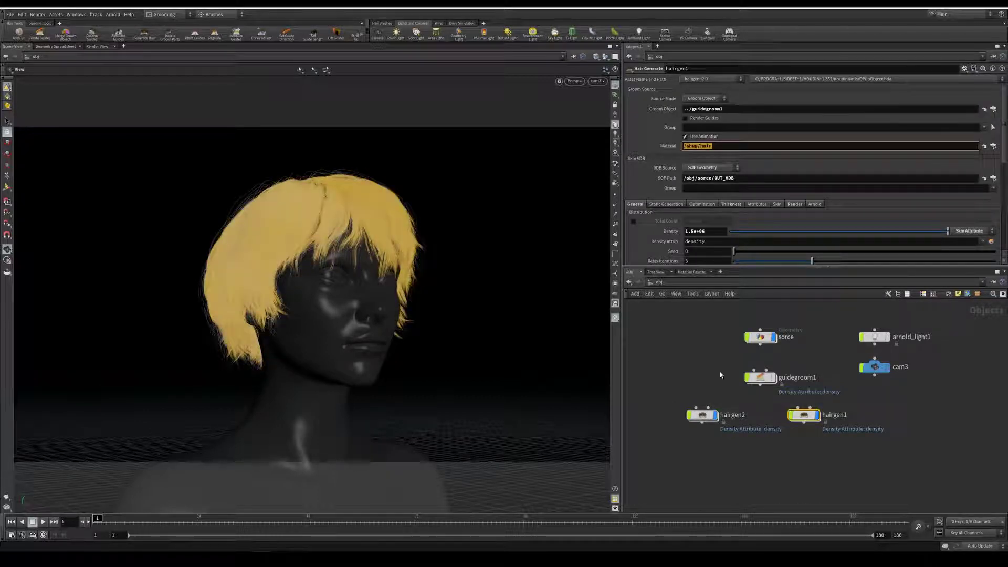
pyautogui.click(702, 415)
# - Assign /shop/geo to the sorce head, then switch to the Render View
pyautogui.click(760, 337)
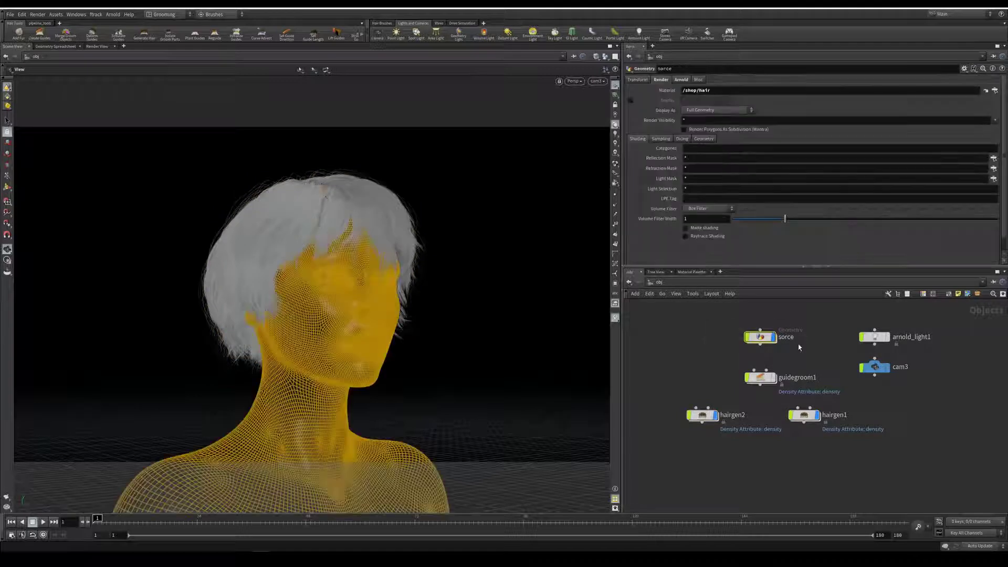
pyautogui.click(995, 91)
pyautogui.doubleClick(929, 149)
pyautogui.click(679, 367)
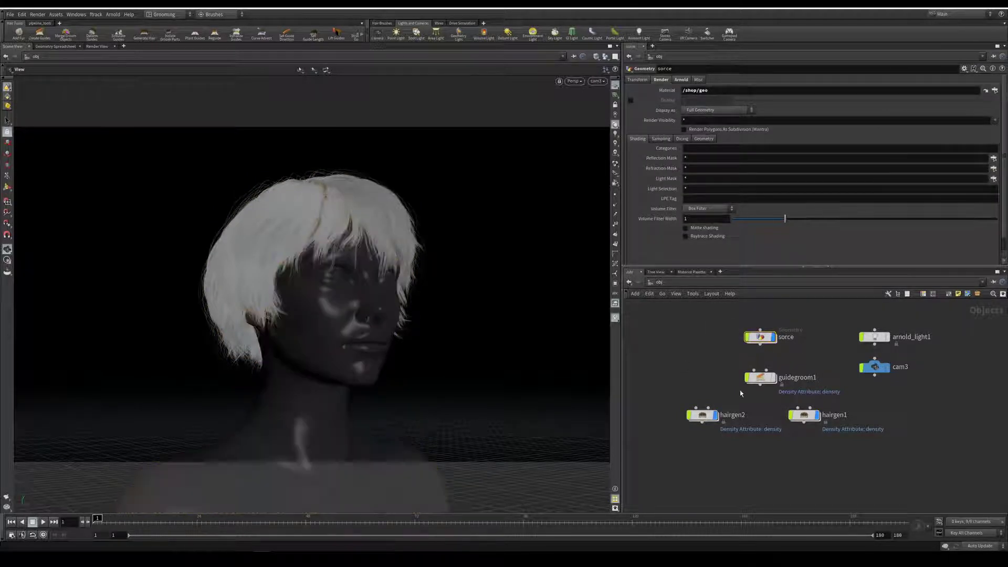
pyautogui.scroll(1, 779, 472)
pyautogui.scroll(2, 784, 489)
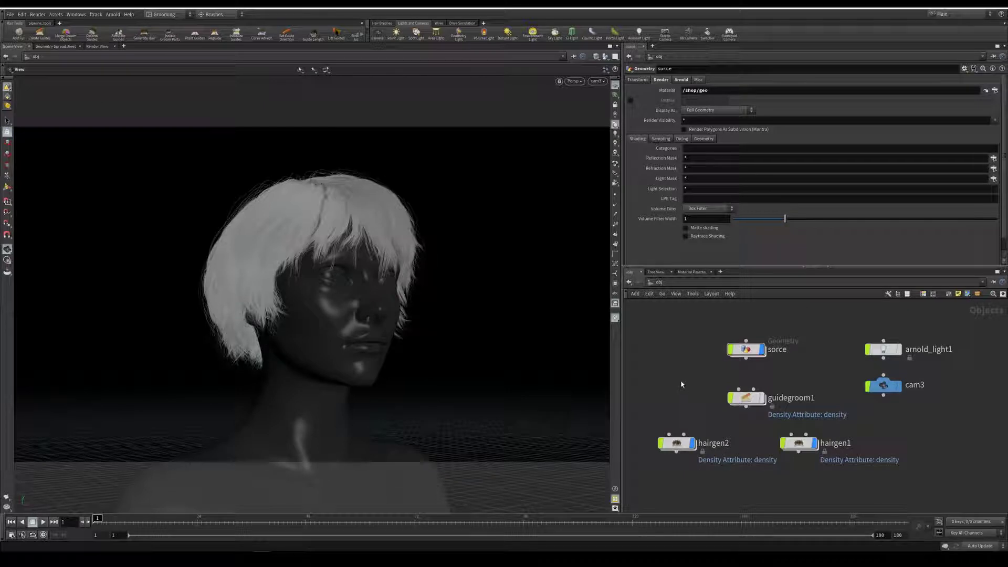
pyautogui.click(679, 446)
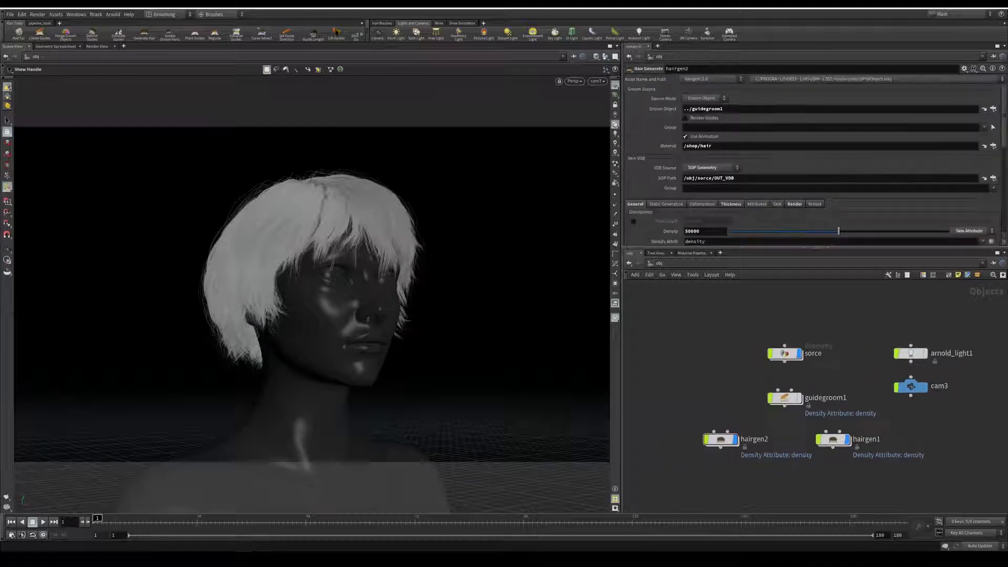
pyautogui.click(911, 352)
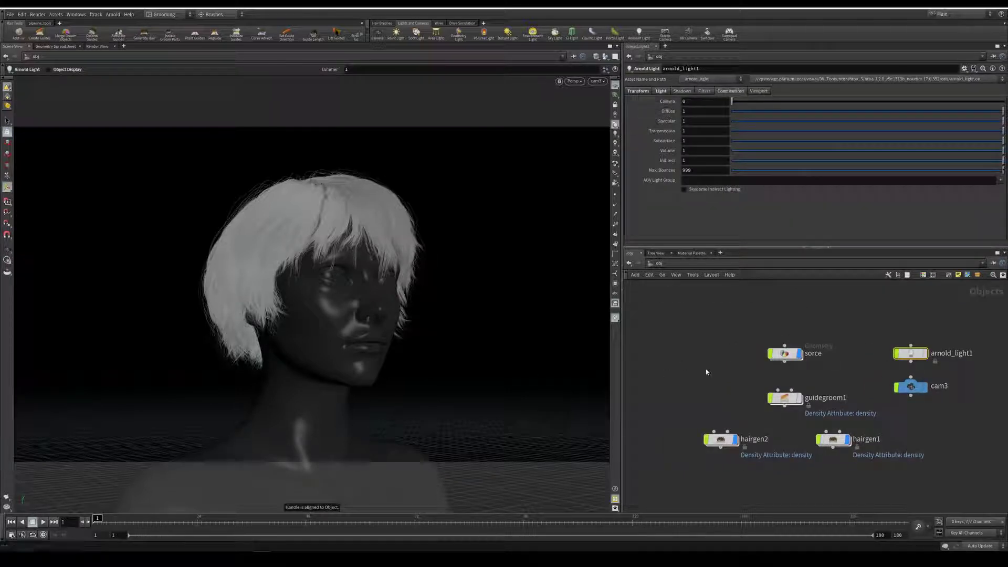
pyautogui.click(97, 46)
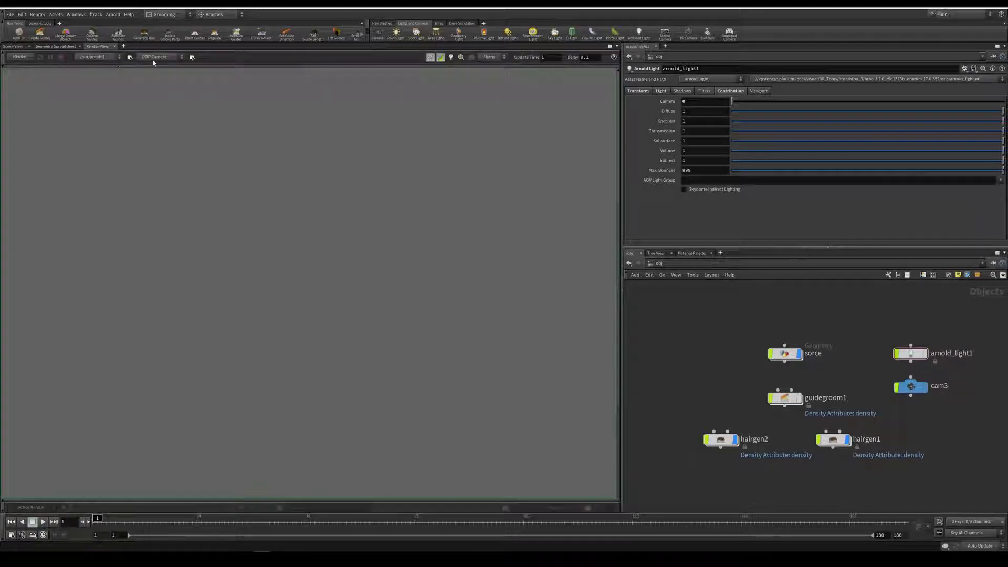
# - Render the head through the /out/arnold1 output, widening and zooming in to watch the progressive render
pyautogui.click(108, 57)
pyautogui.click(97, 69)
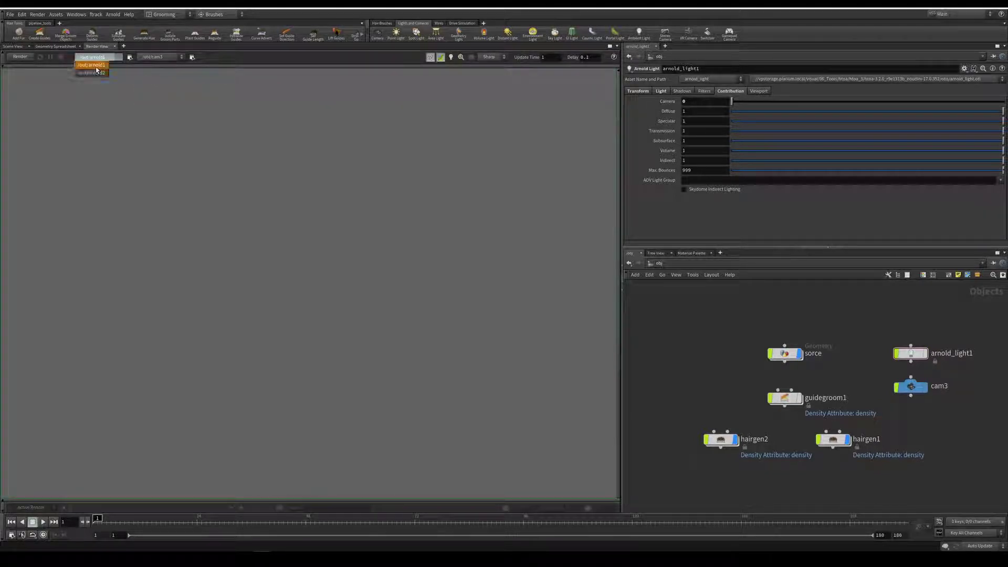
pyautogui.click(17, 58)
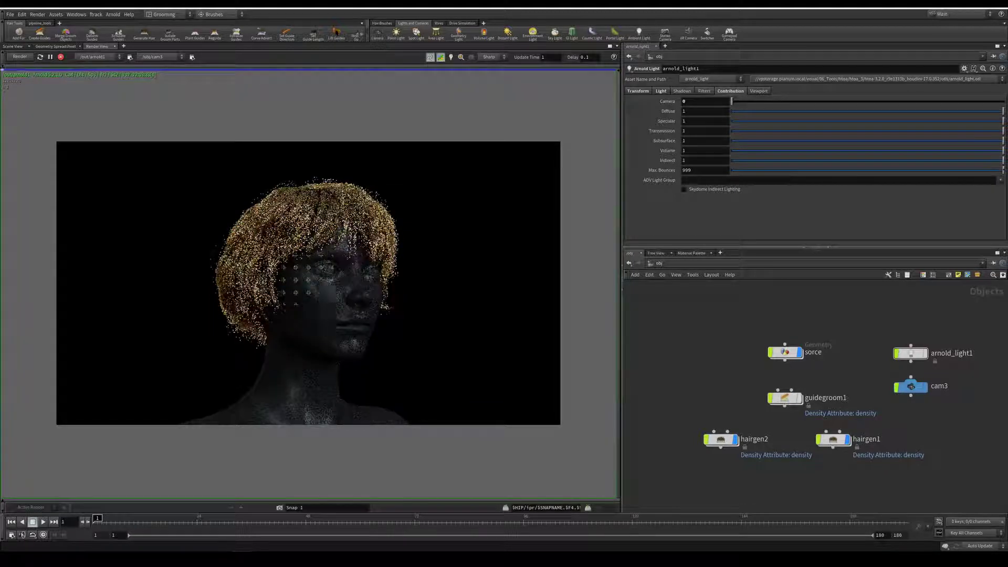
pyautogui.scroll(2, 368, 261)
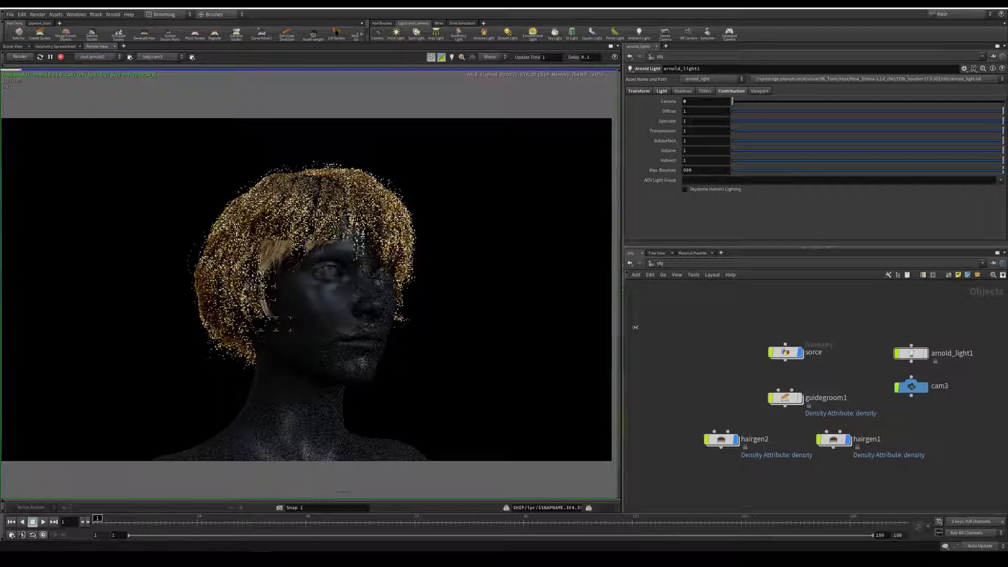
pyautogui.moveTo(620, 315); pyautogui.dragTo(720, 315)
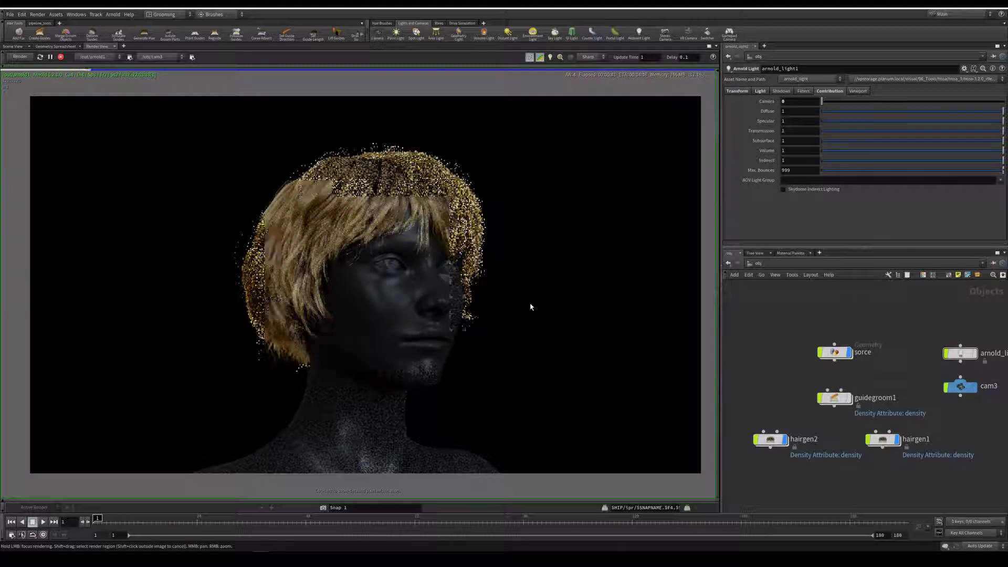
pyautogui.scroll(1, 455, 289)
pyautogui.scroll(1, 455, 288)
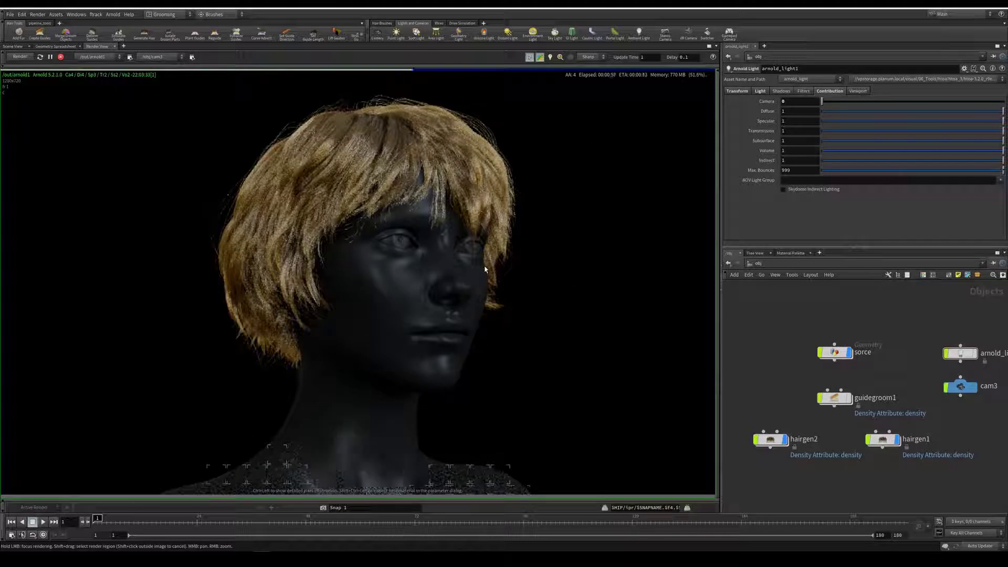
# - Restart the Arnold render of the head with the transparent background toggled off
pyautogui.click(714, 149)
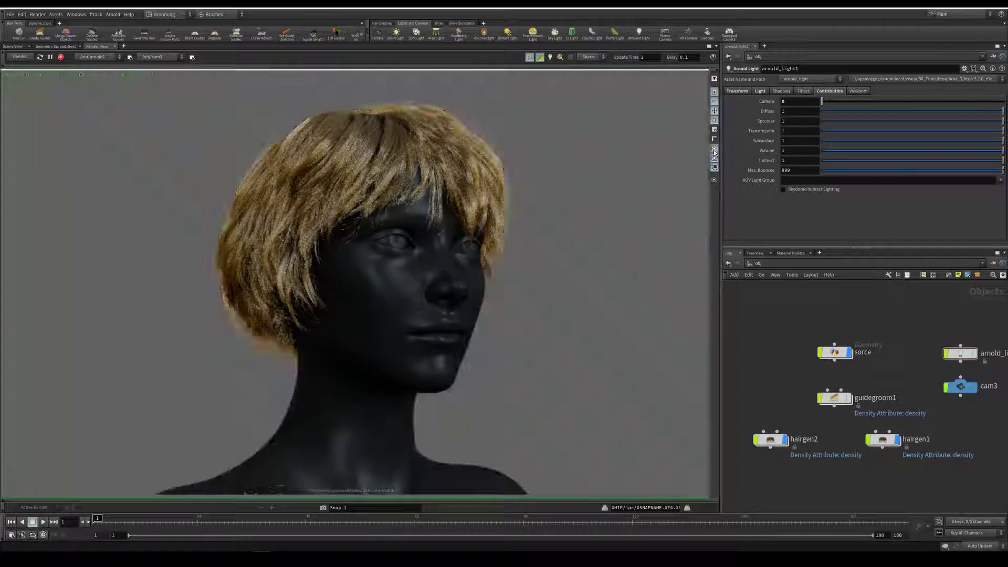
pyautogui.click(714, 151)
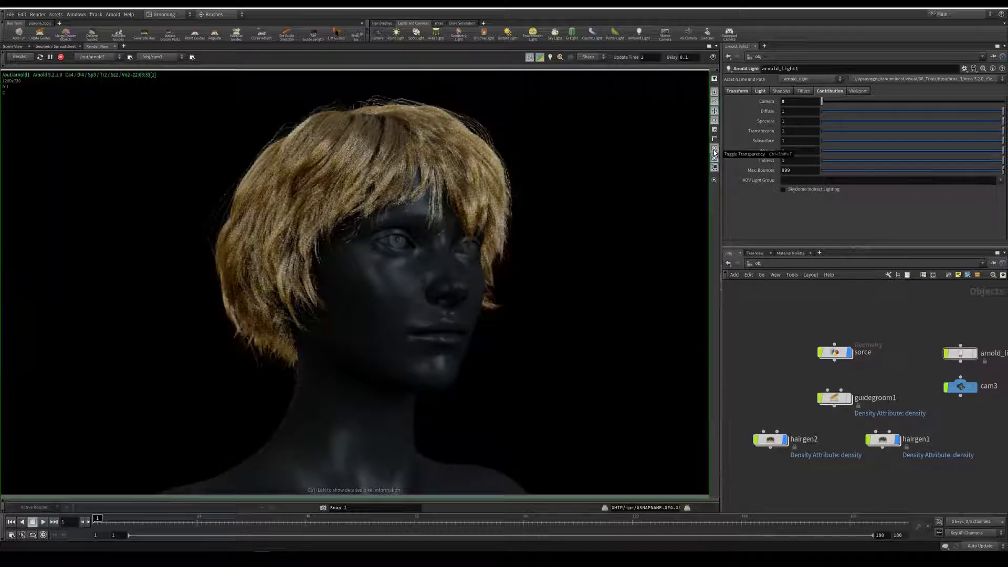
pyautogui.click(61, 58)
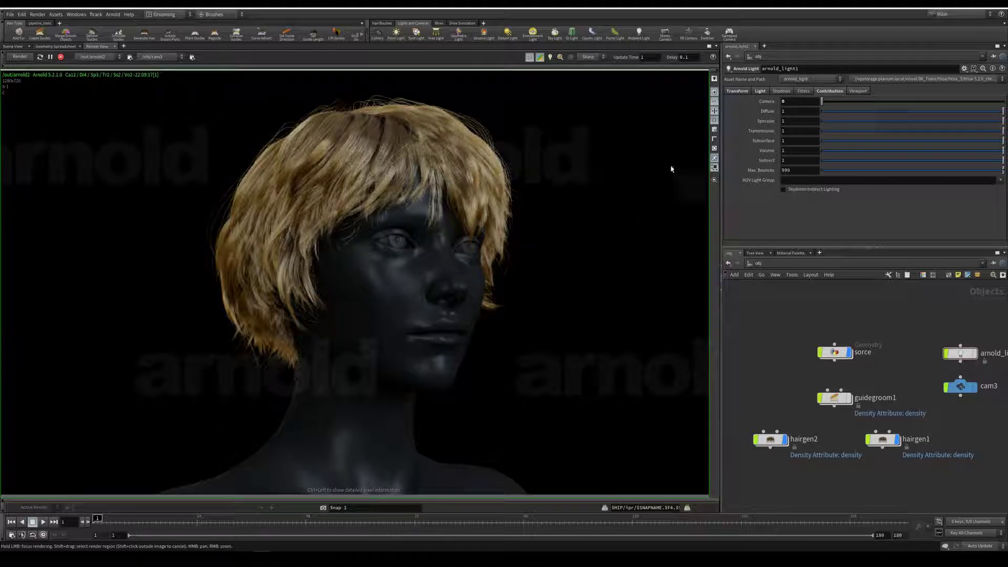
# - Show the render with a transparent background, zoom in on the head, and stop it once refined
pyautogui.click(715, 150)
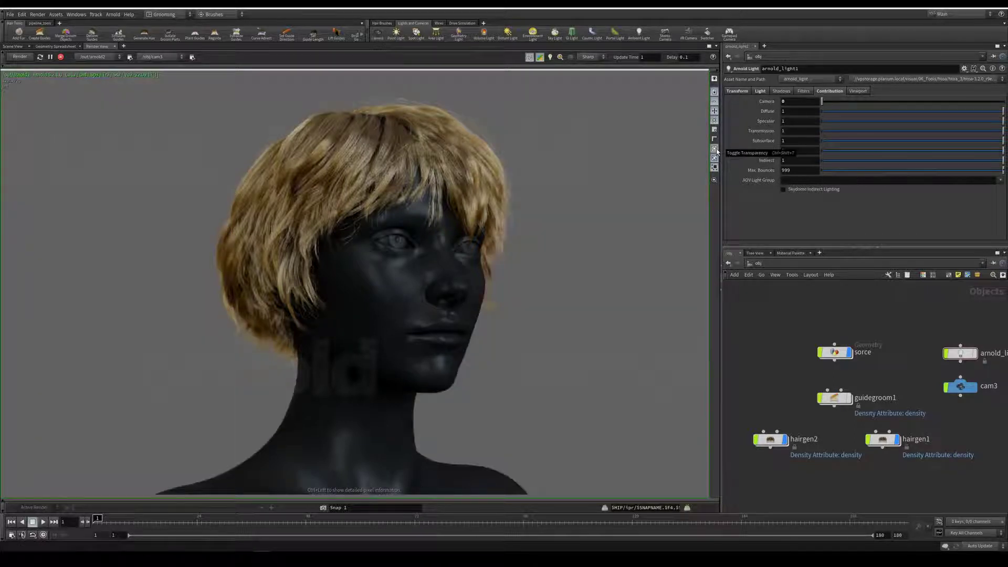
pyautogui.scroll(-2, 587, 222)
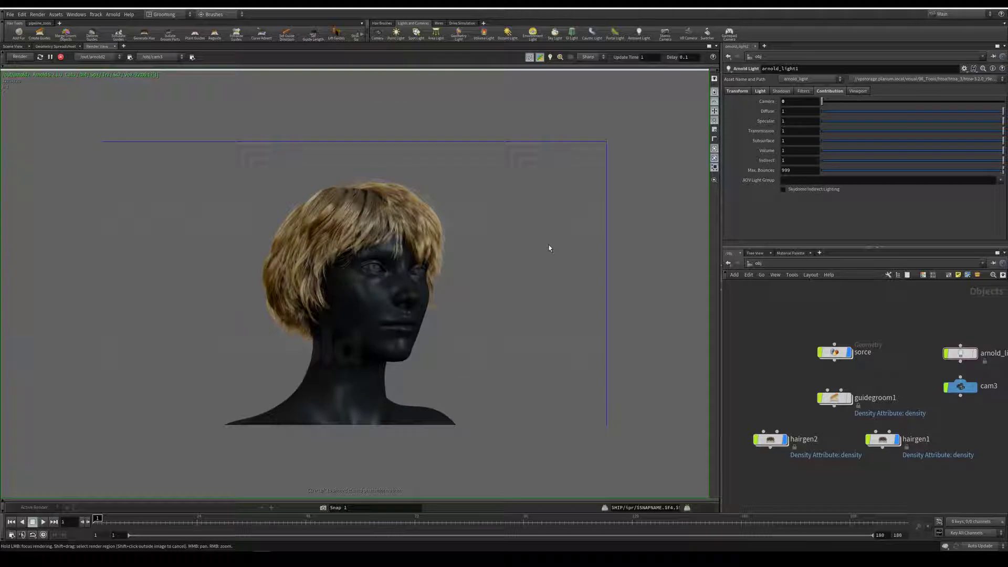
pyautogui.scroll(2, 548, 249)
pyautogui.moveTo(548, 249); pyautogui.dragTo(622, 251, button='middle')
pyautogui.scroll(1, 600, 263)
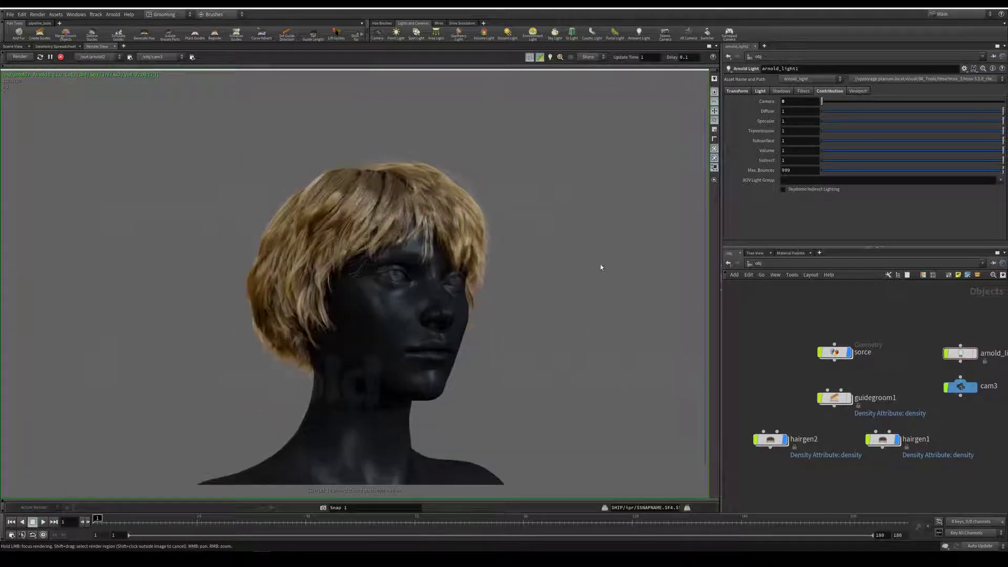
pyautogui.scroll(2, 491, 317)
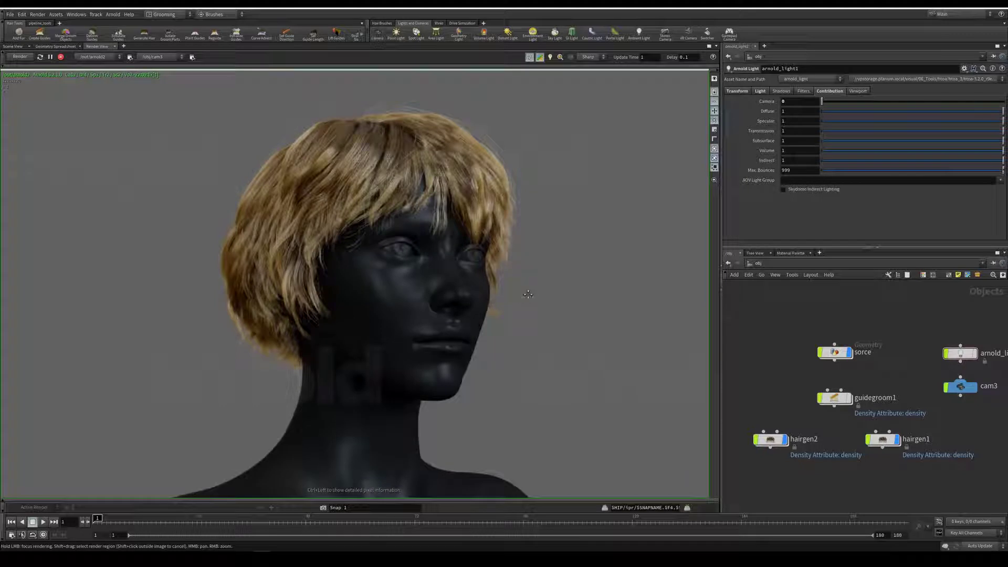
pyautogui.scroll(1, 528, 294)
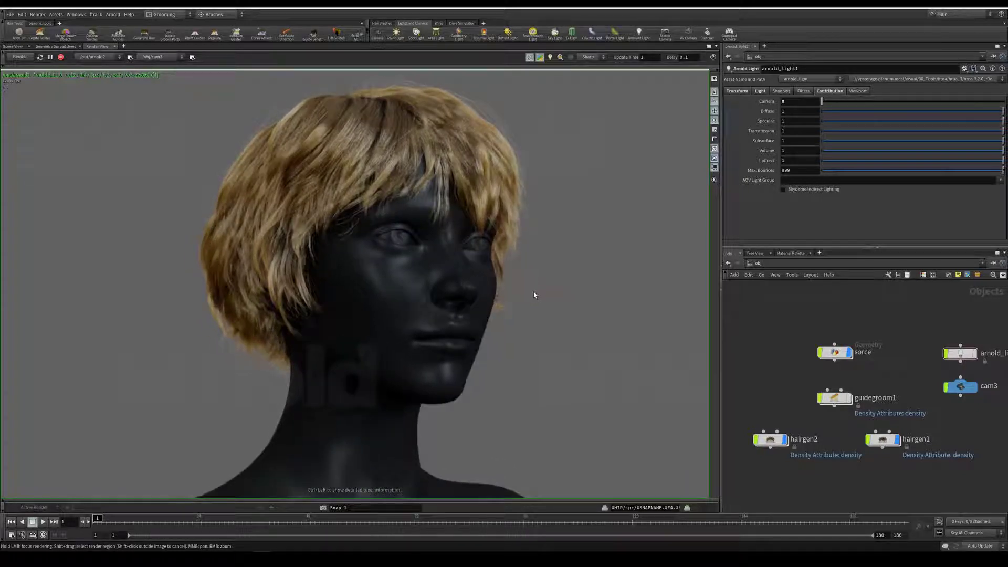
pyautogui.click(61, 58)
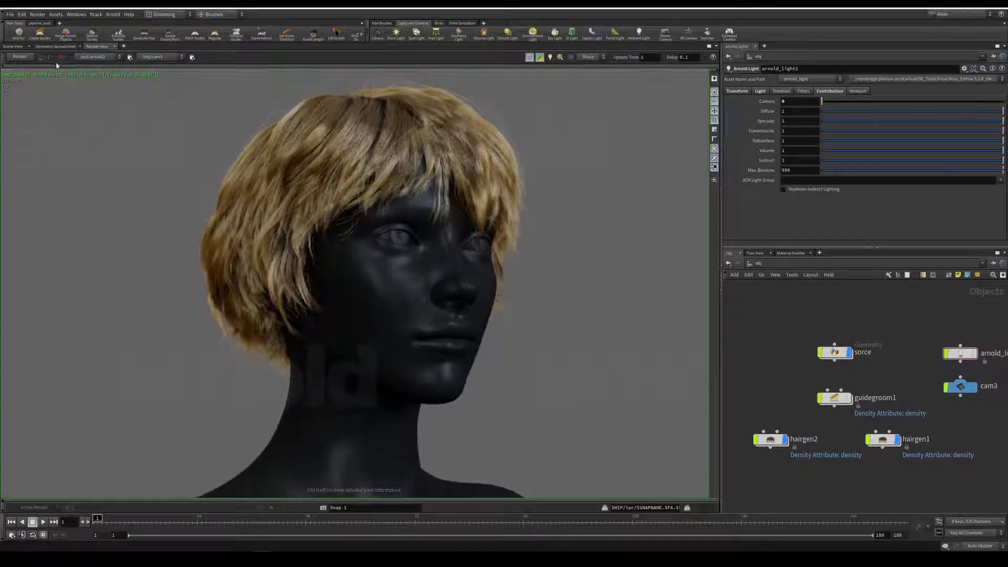